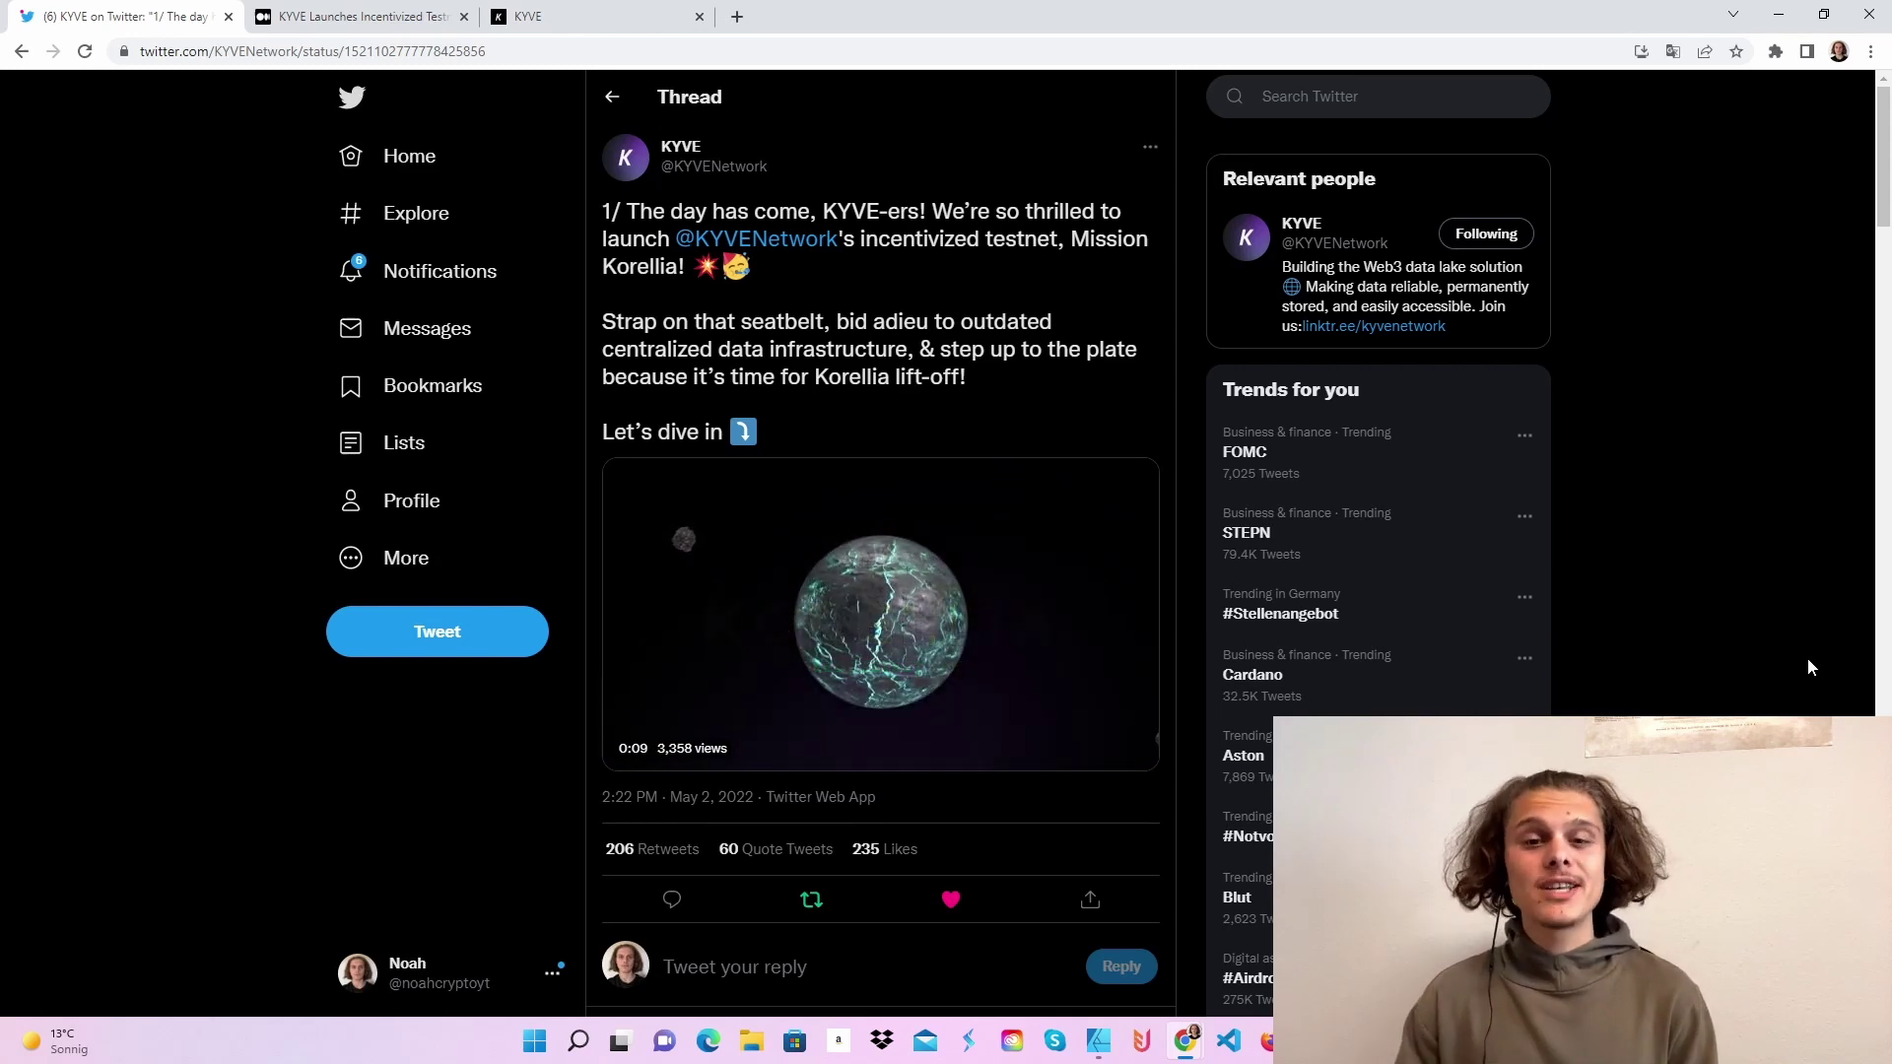
scroll(1139, 578, down, 5)
scroll(1138, 577, down, 5)
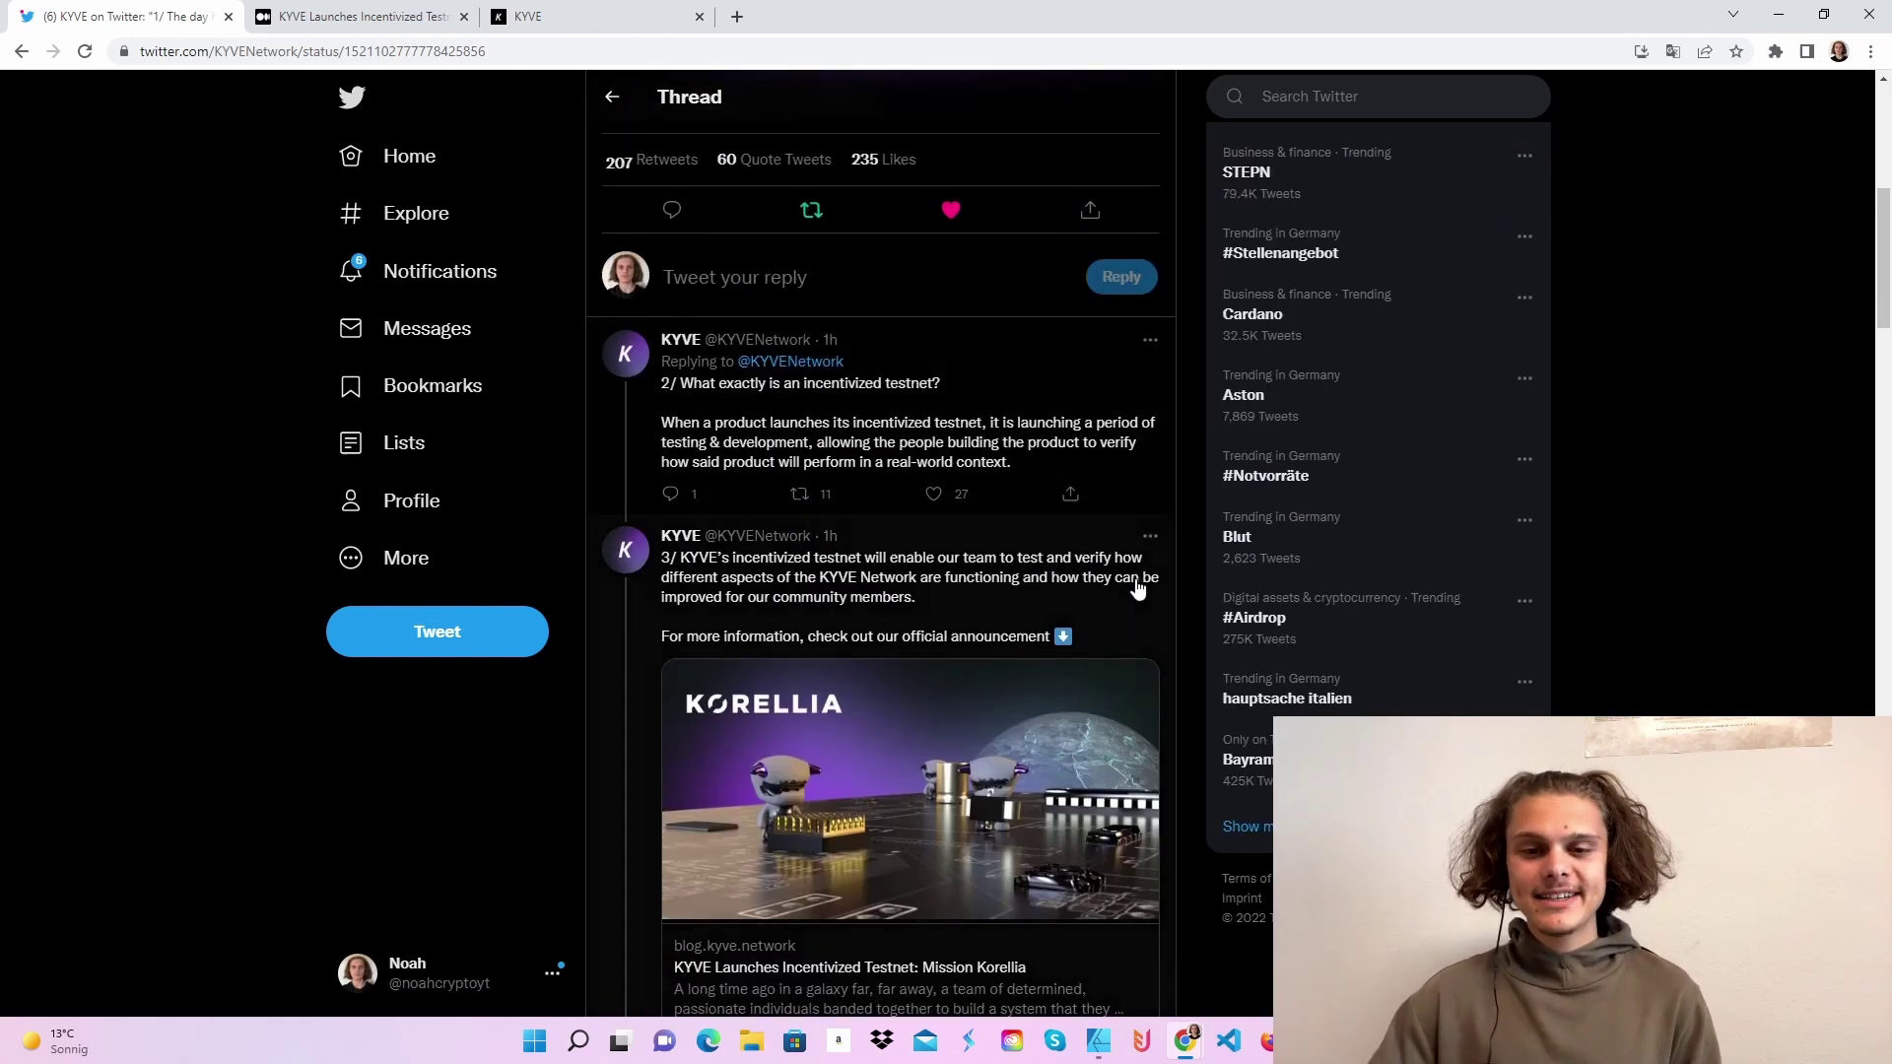
scroll(1138, 577, down, 5)
scroll(1139, 578, down, 3)
scroll(1138, 589, down, 1)
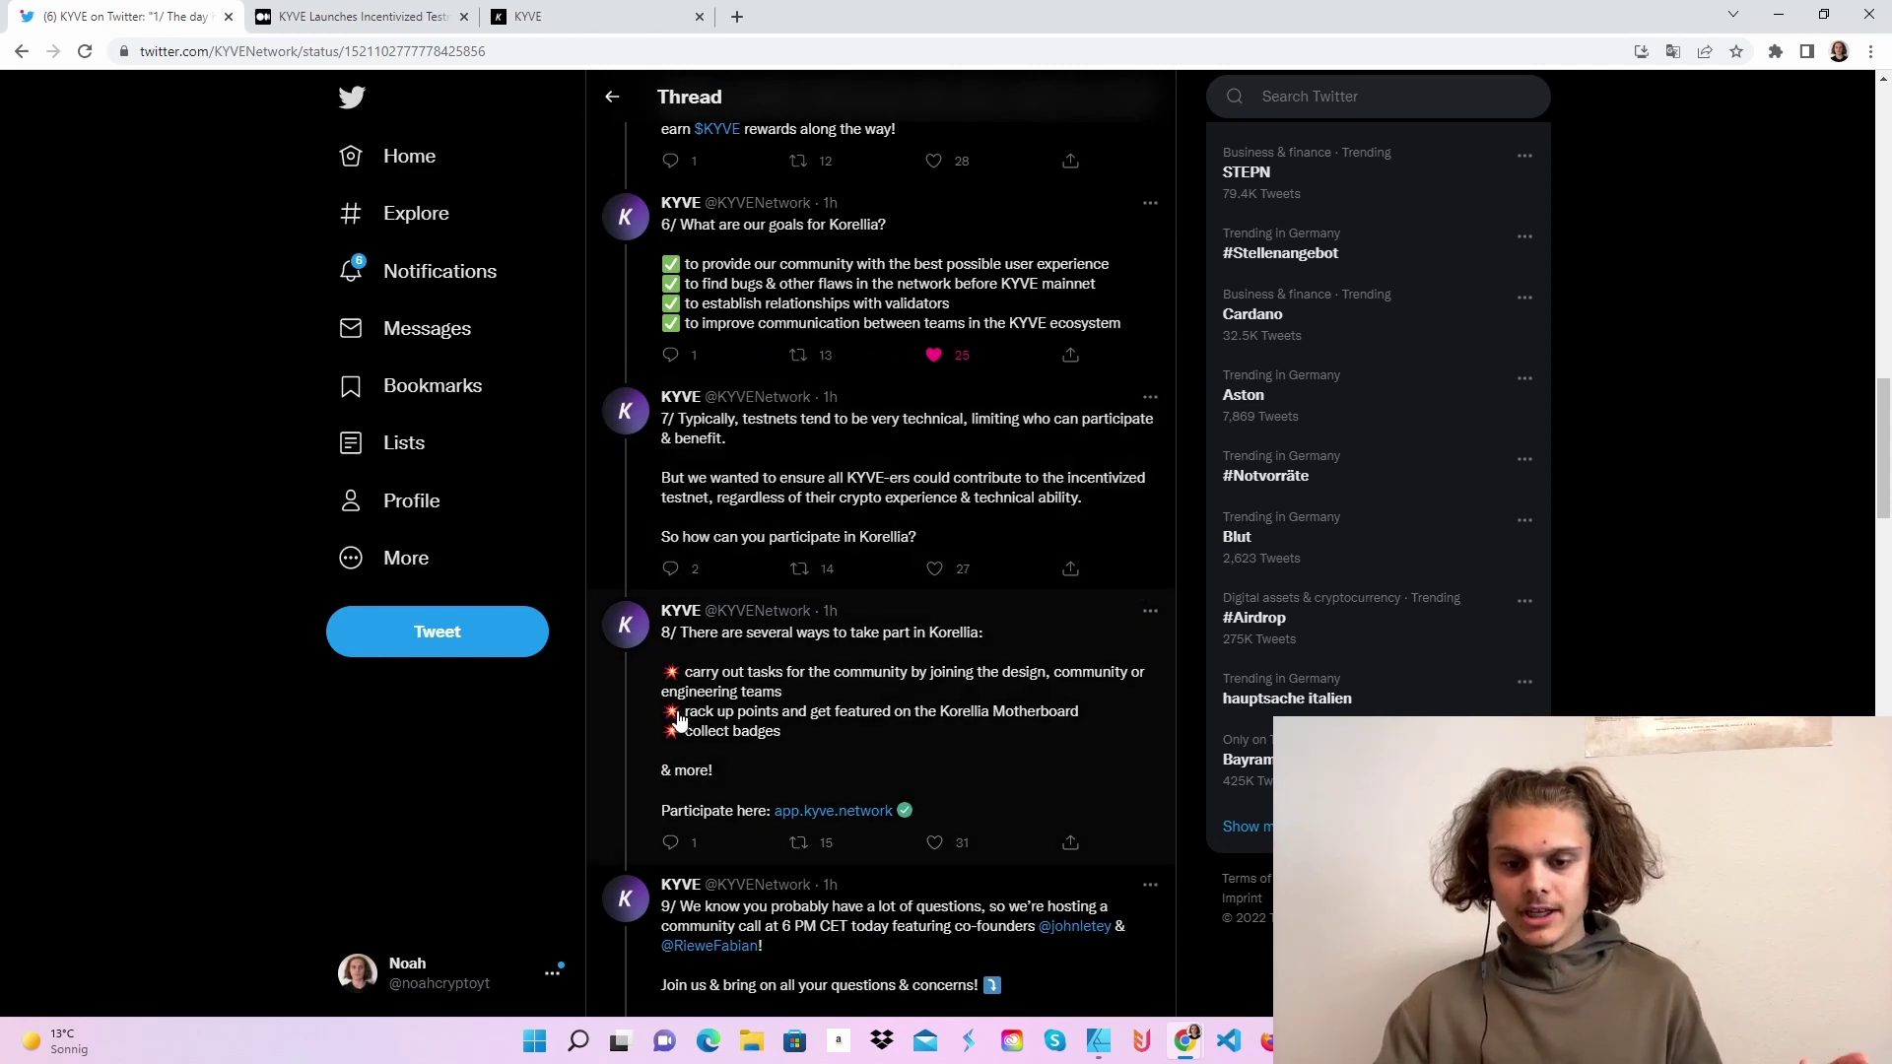
scroll(708, 711, down, 2)
scroll(708, 712, down, 4)
scroll(707, 712, down, 5)
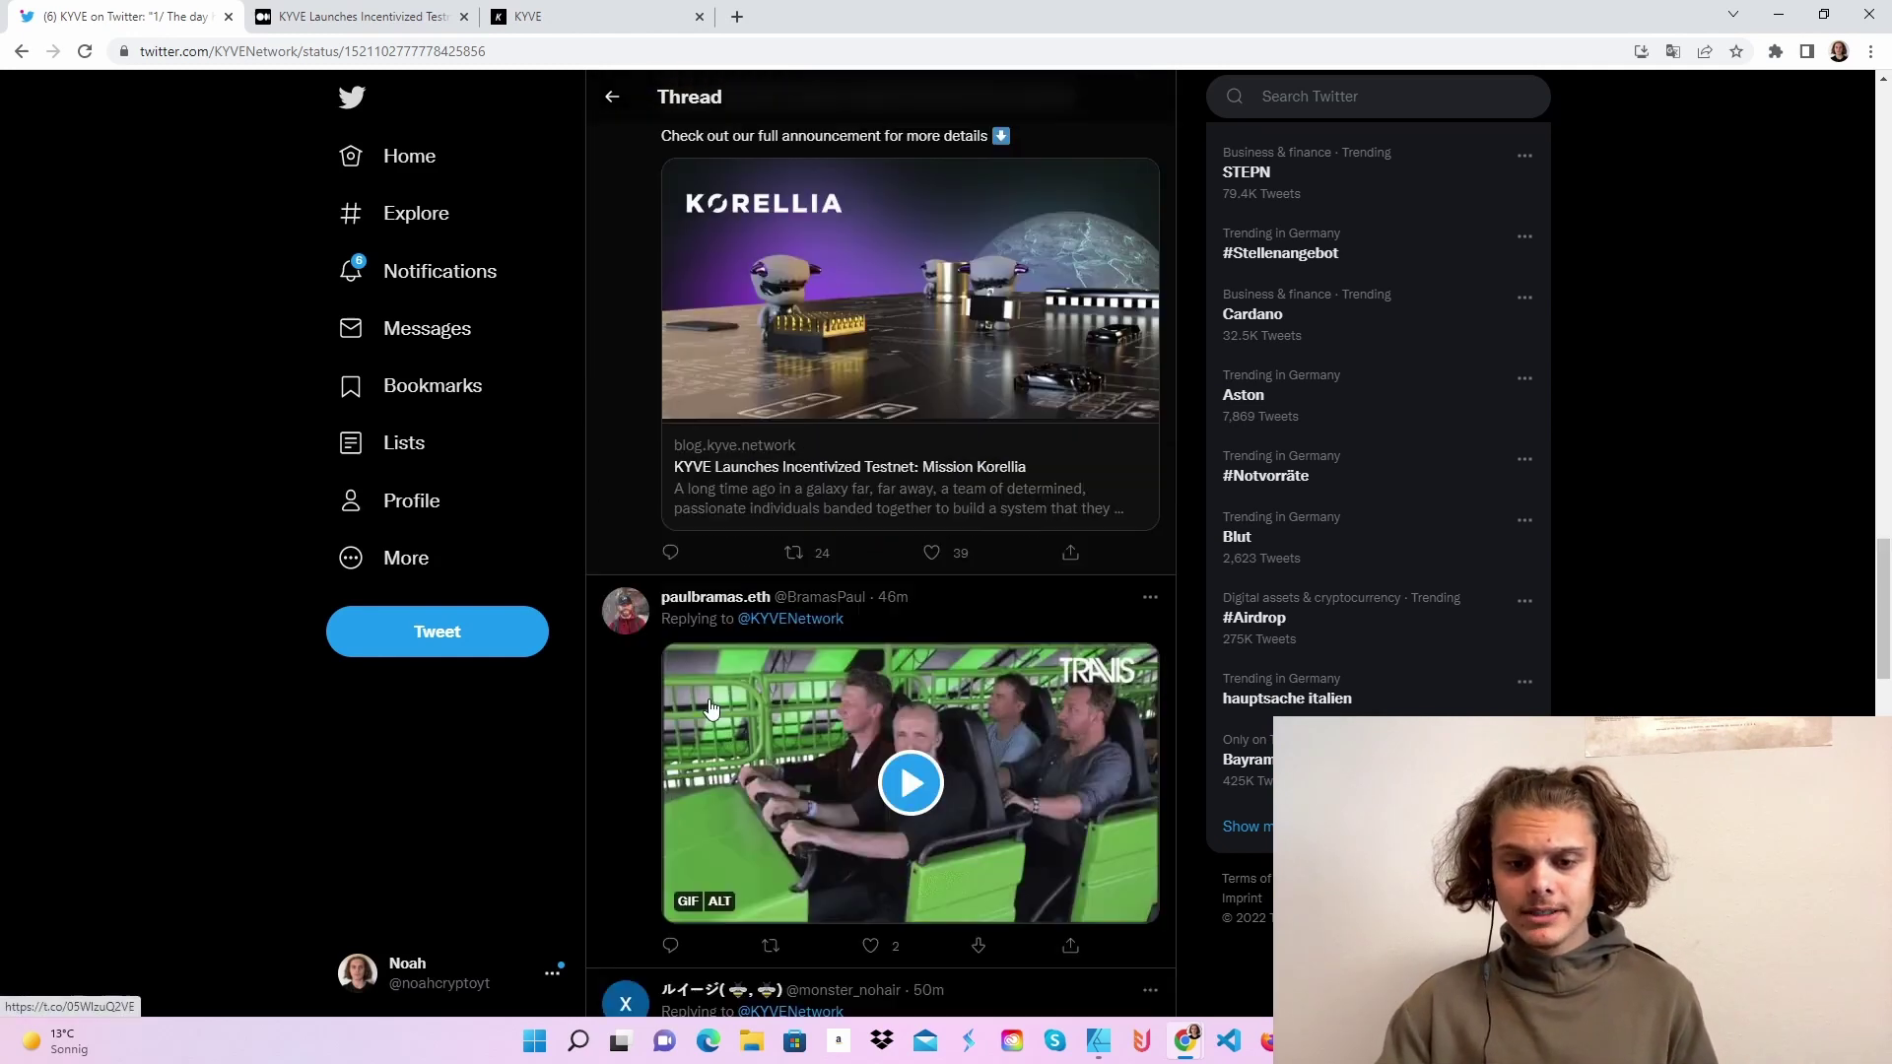
scroll(740, 681, down, 3)
scroll(764, 659, down, 4)
scroll(764, 659, up, 4)
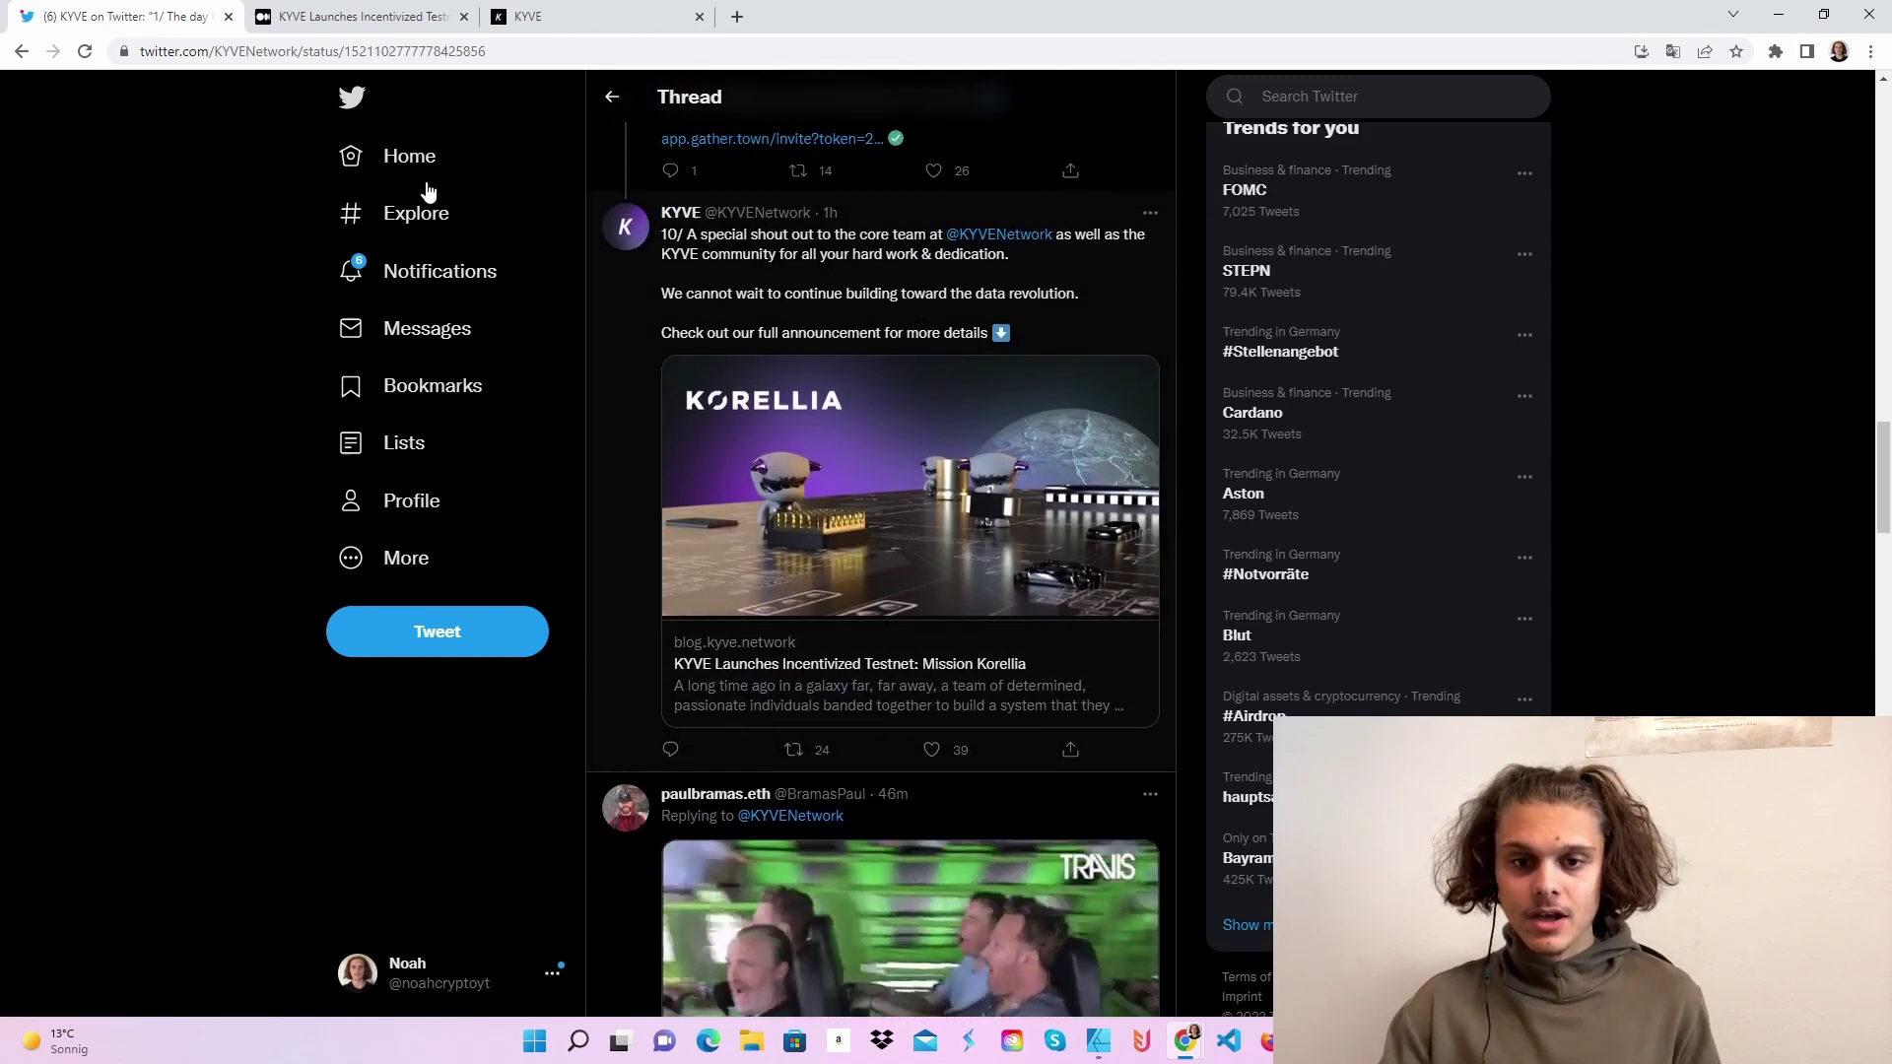
- Read the KYVE Mission Korellia article on Medium, briefly highlighting 'OGs' in Badge 3
click(340, 16)
scroll(898, 293, up, 8)
scroll(898, 295, up, 6)
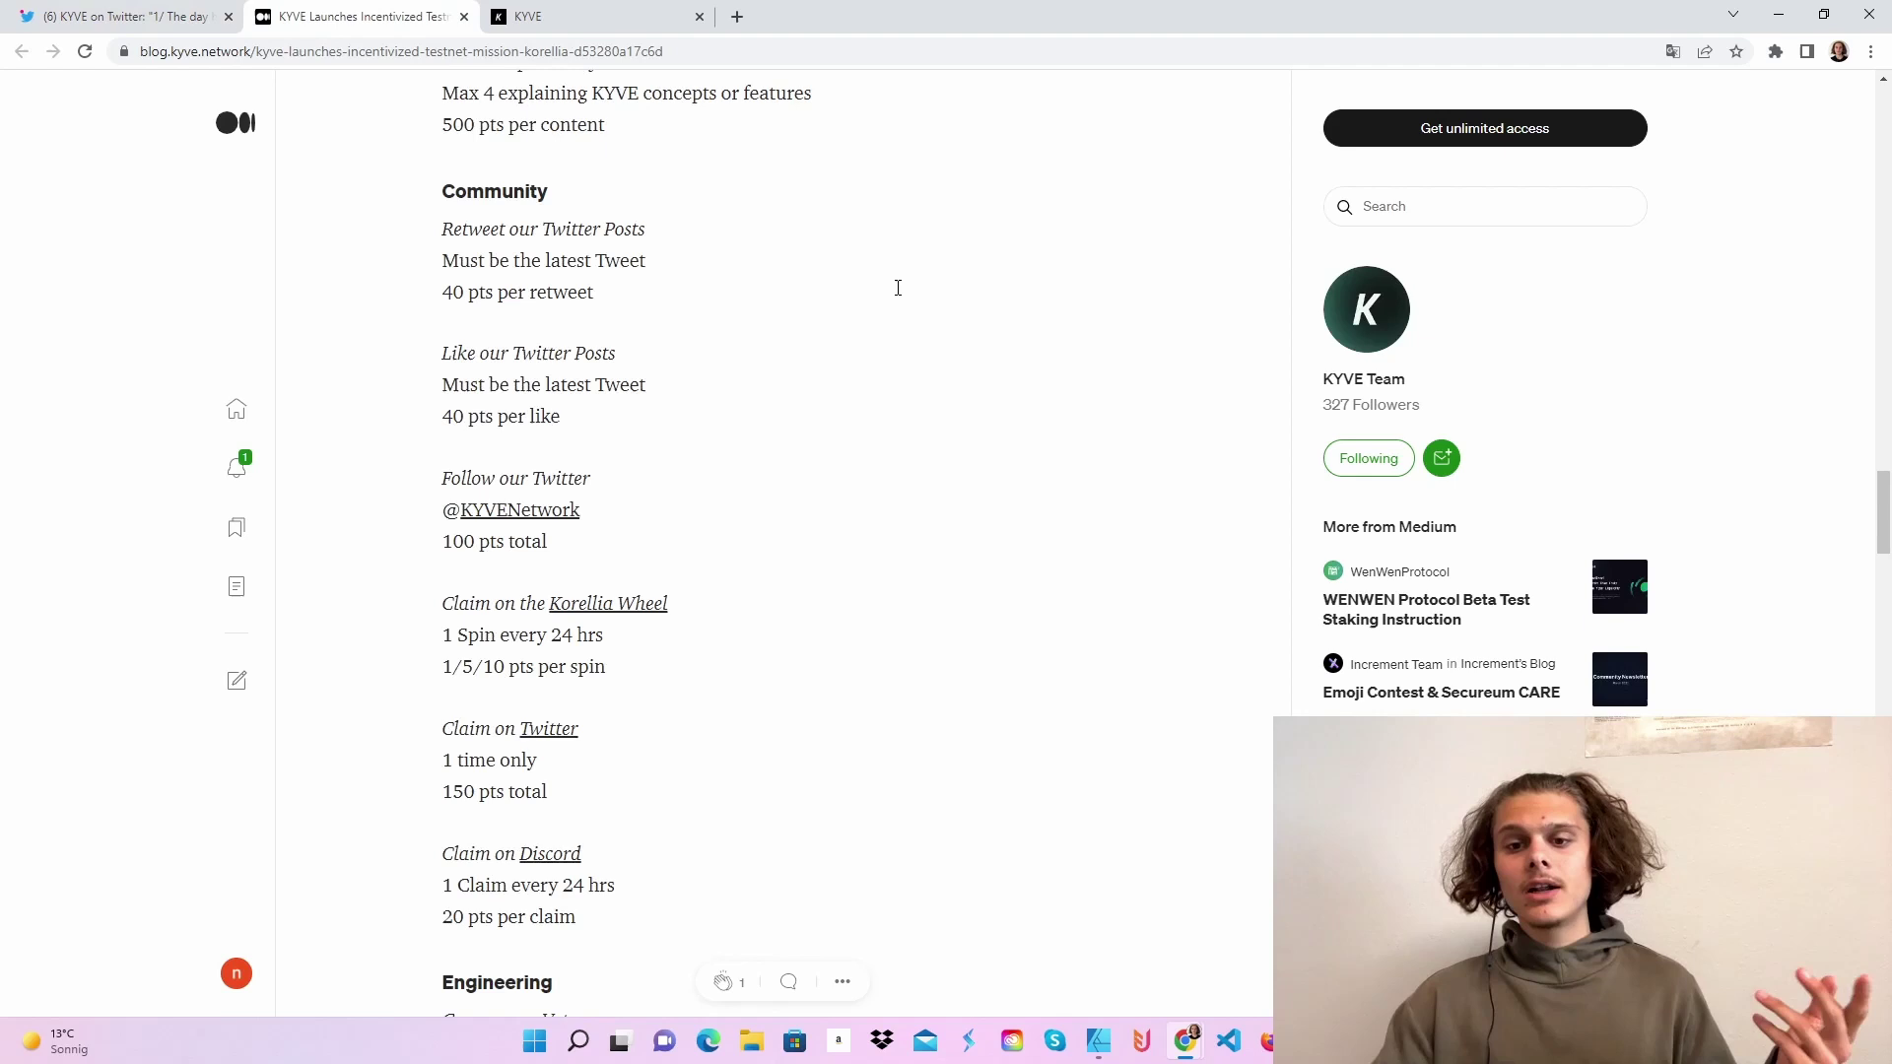
scroll(897, 294, up, 6)
scroll(892, 287, up, 5)
scroll(893, 287, up, 6)
scroll(896, 287, up, 6)
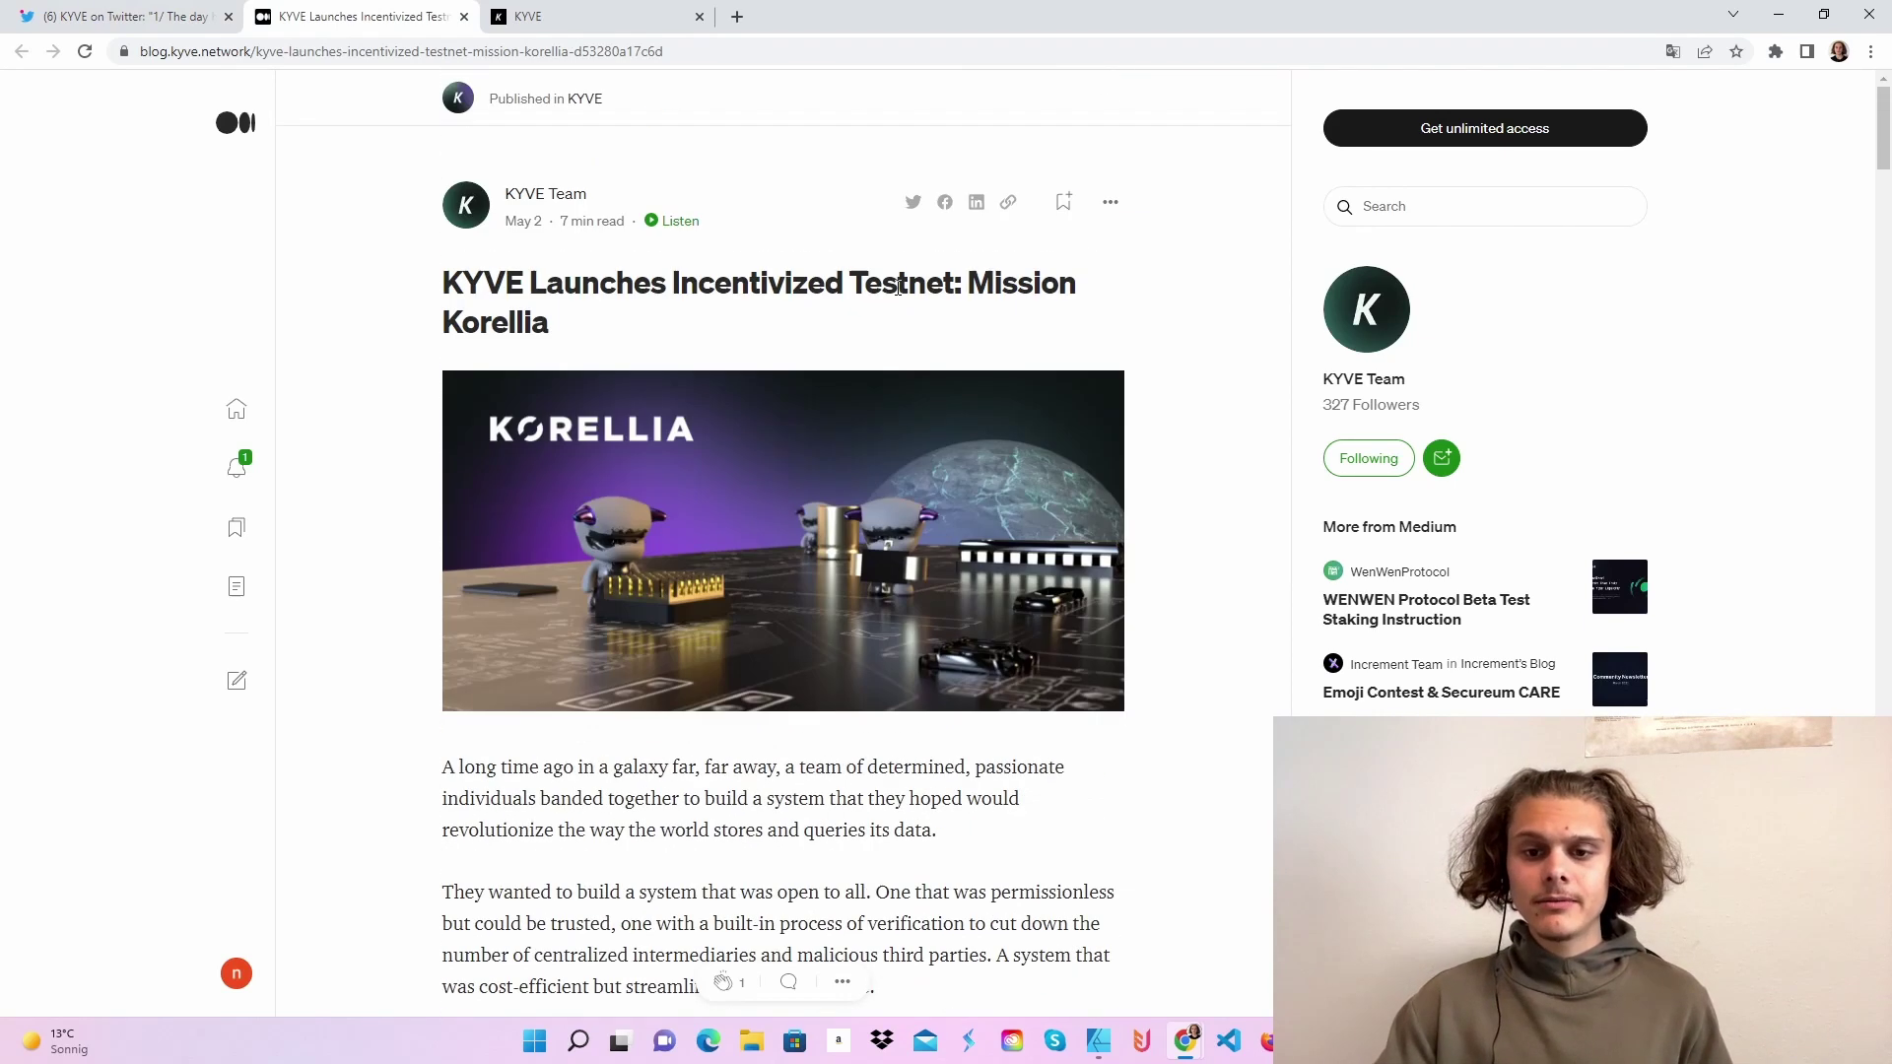
scroll(710, 385, down, 5)
scroll(755, 438, down, 8)
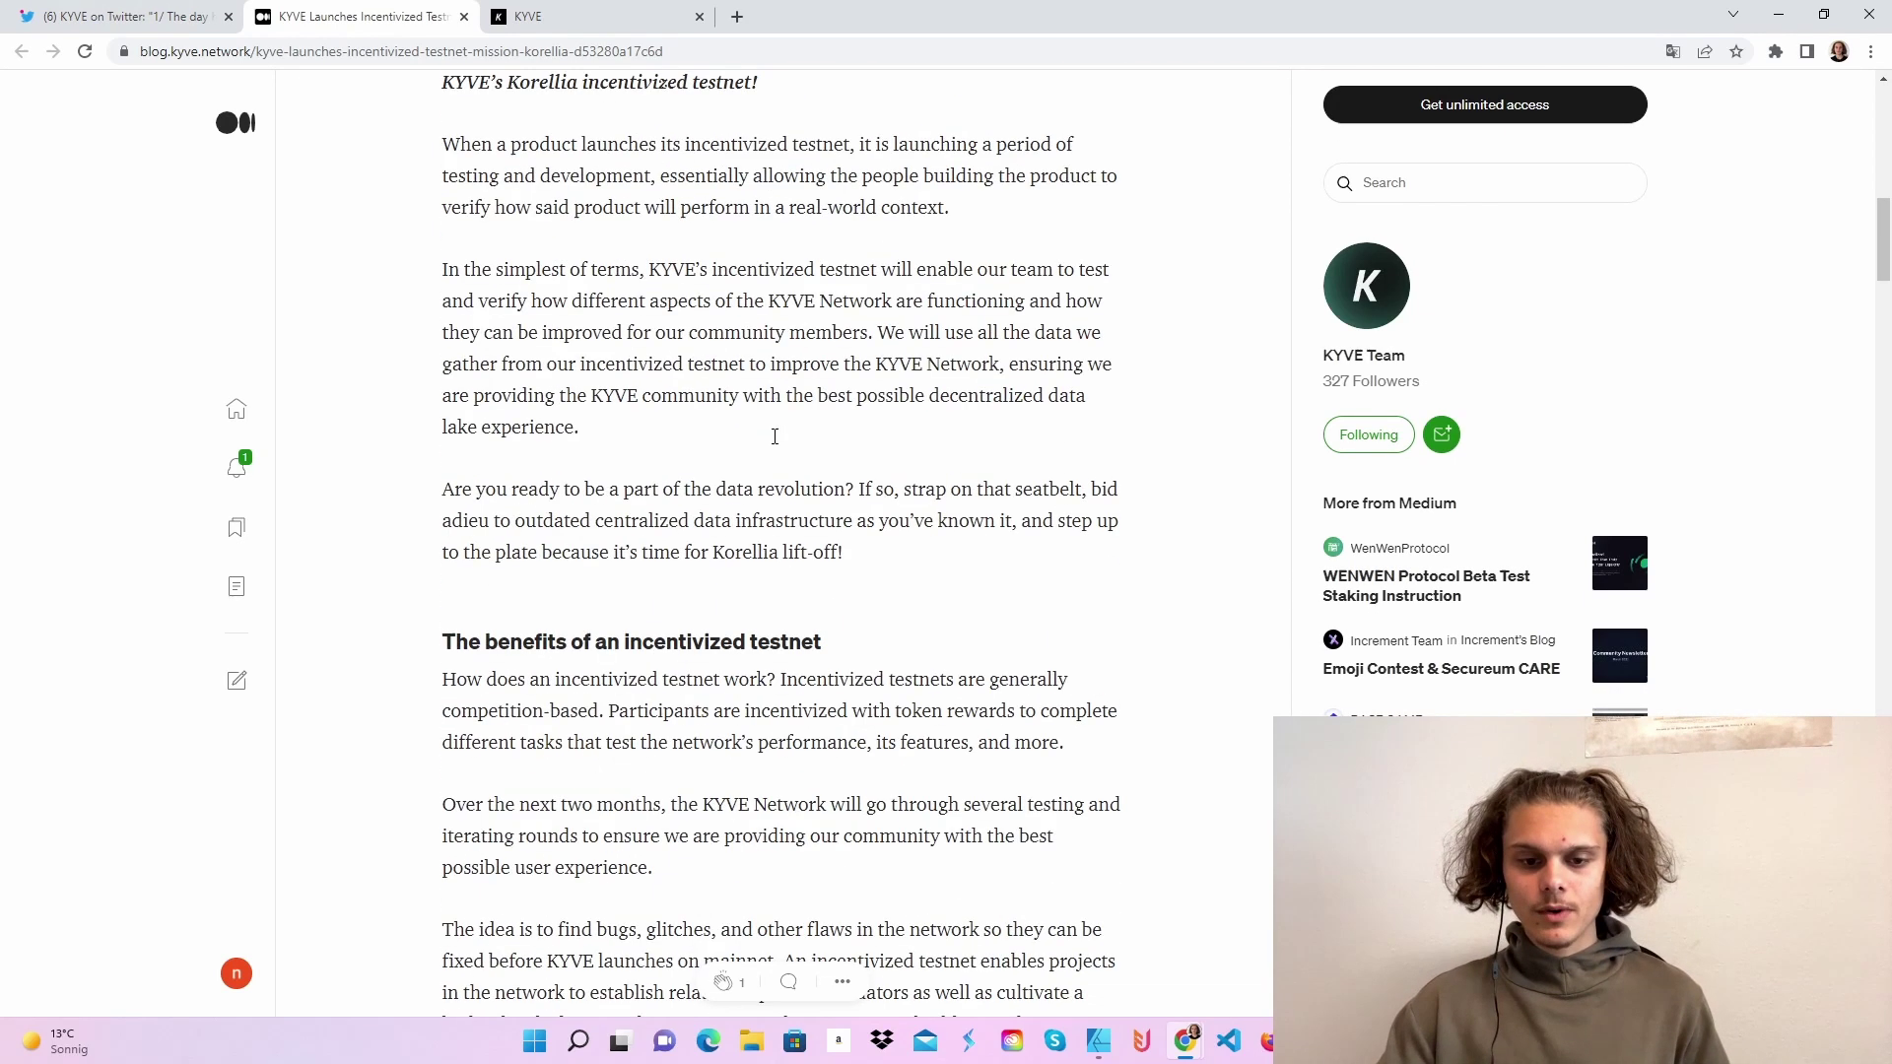
scroll(770, 444, down, 5)
scroll(844, 461, down, 3)
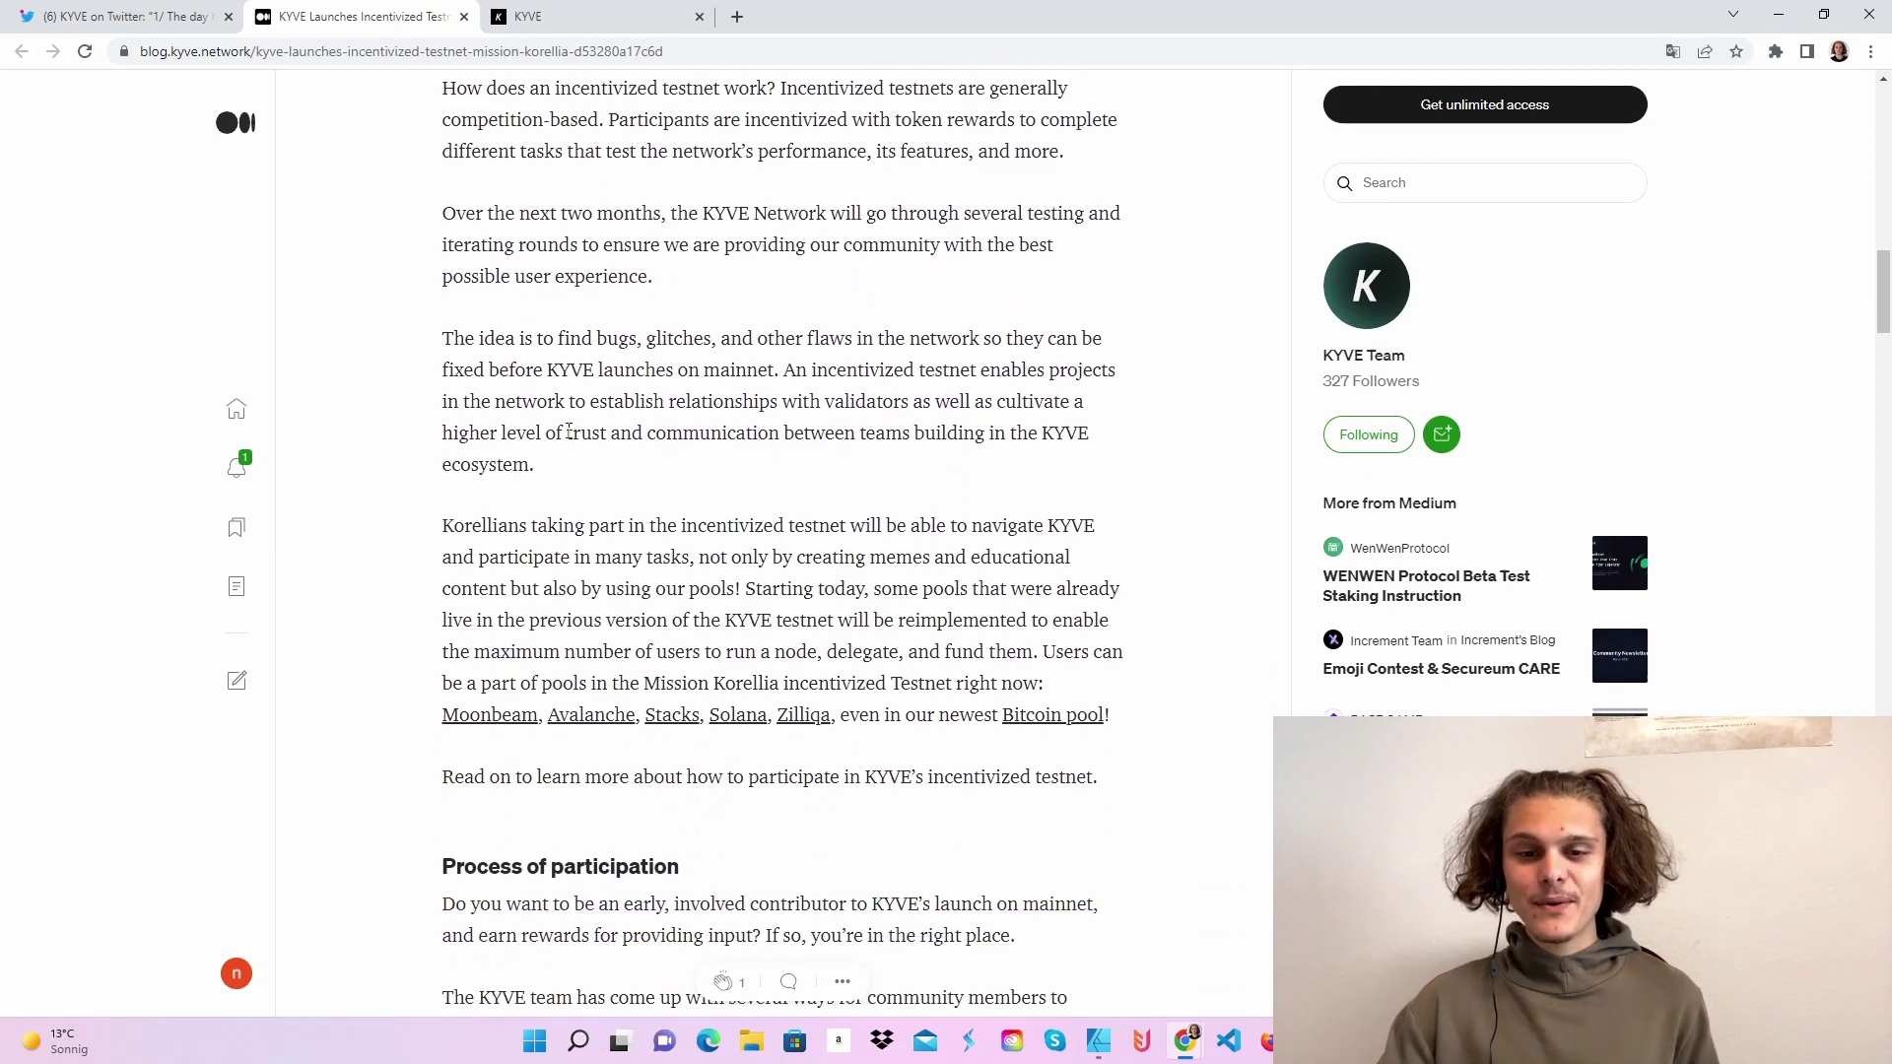
scroll(755, 548, down, 3)
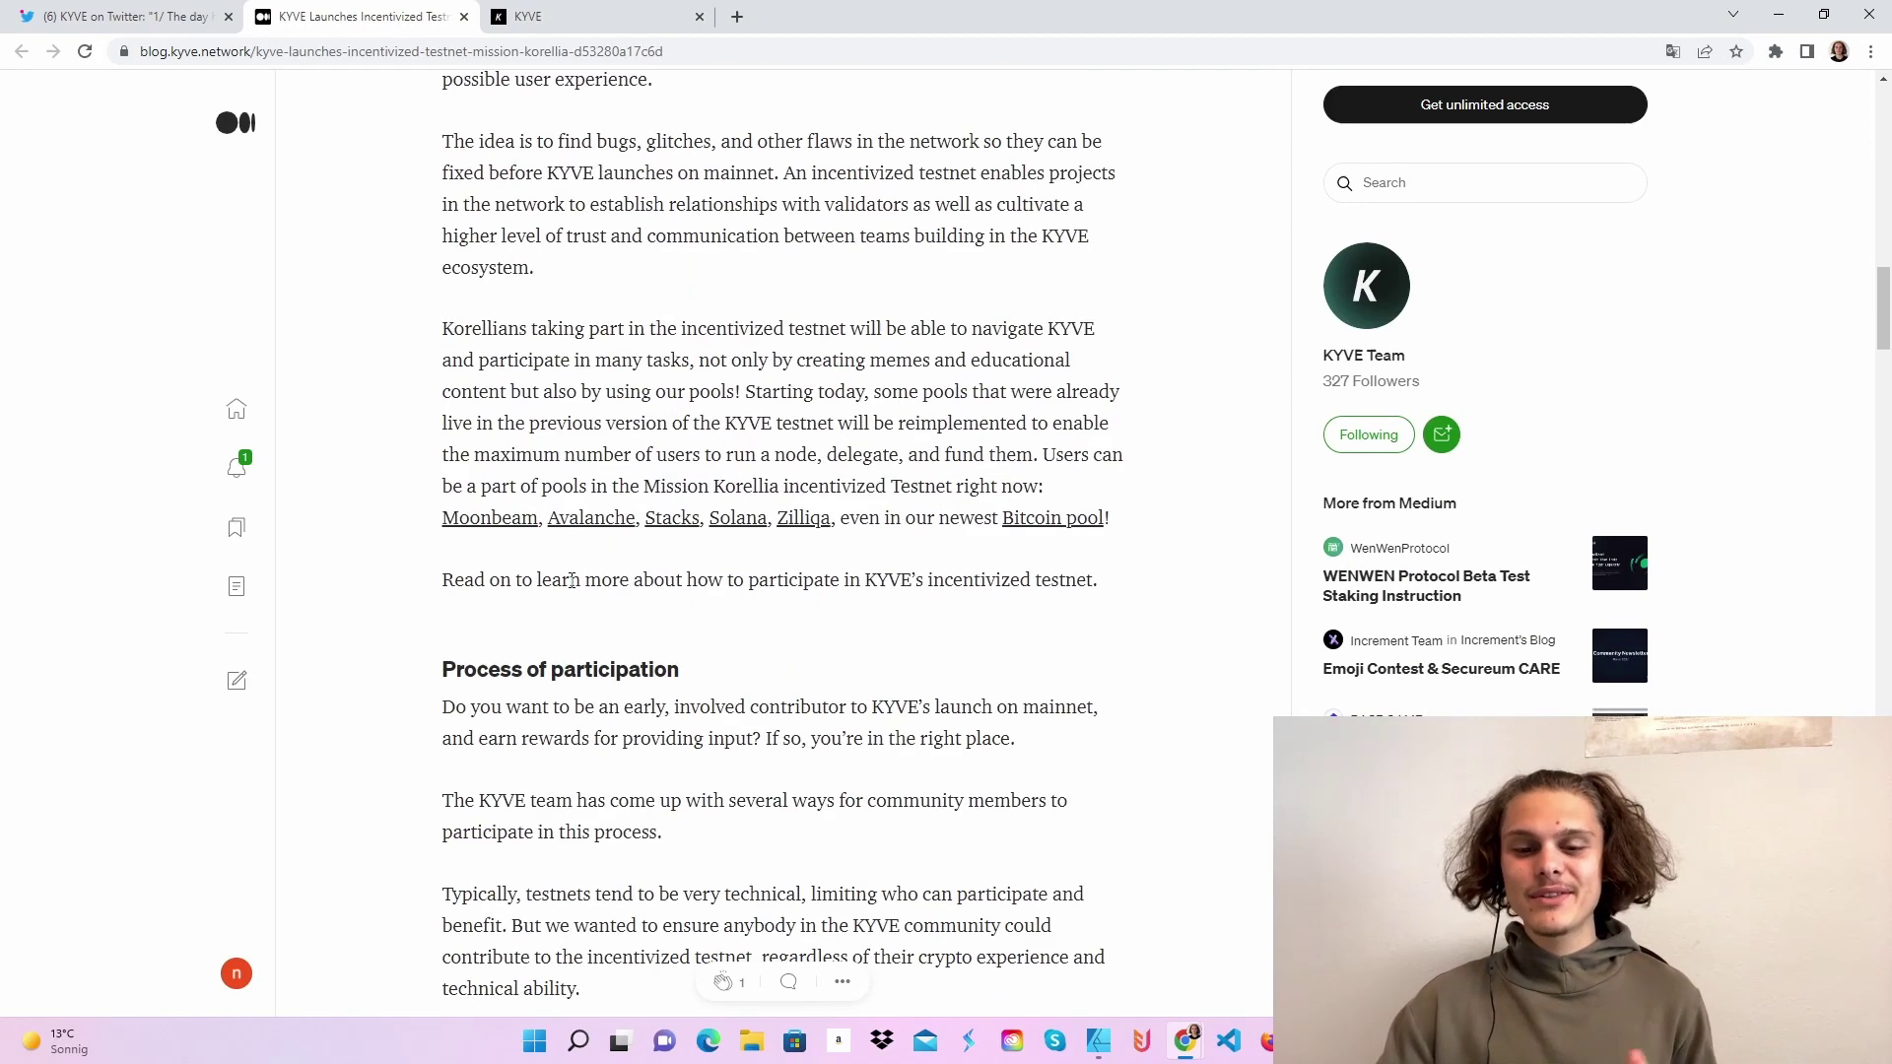
scroll(577, 573, down, 4)
scroll(592, 562, down, 4)
scroll(606, 548, down, 4)
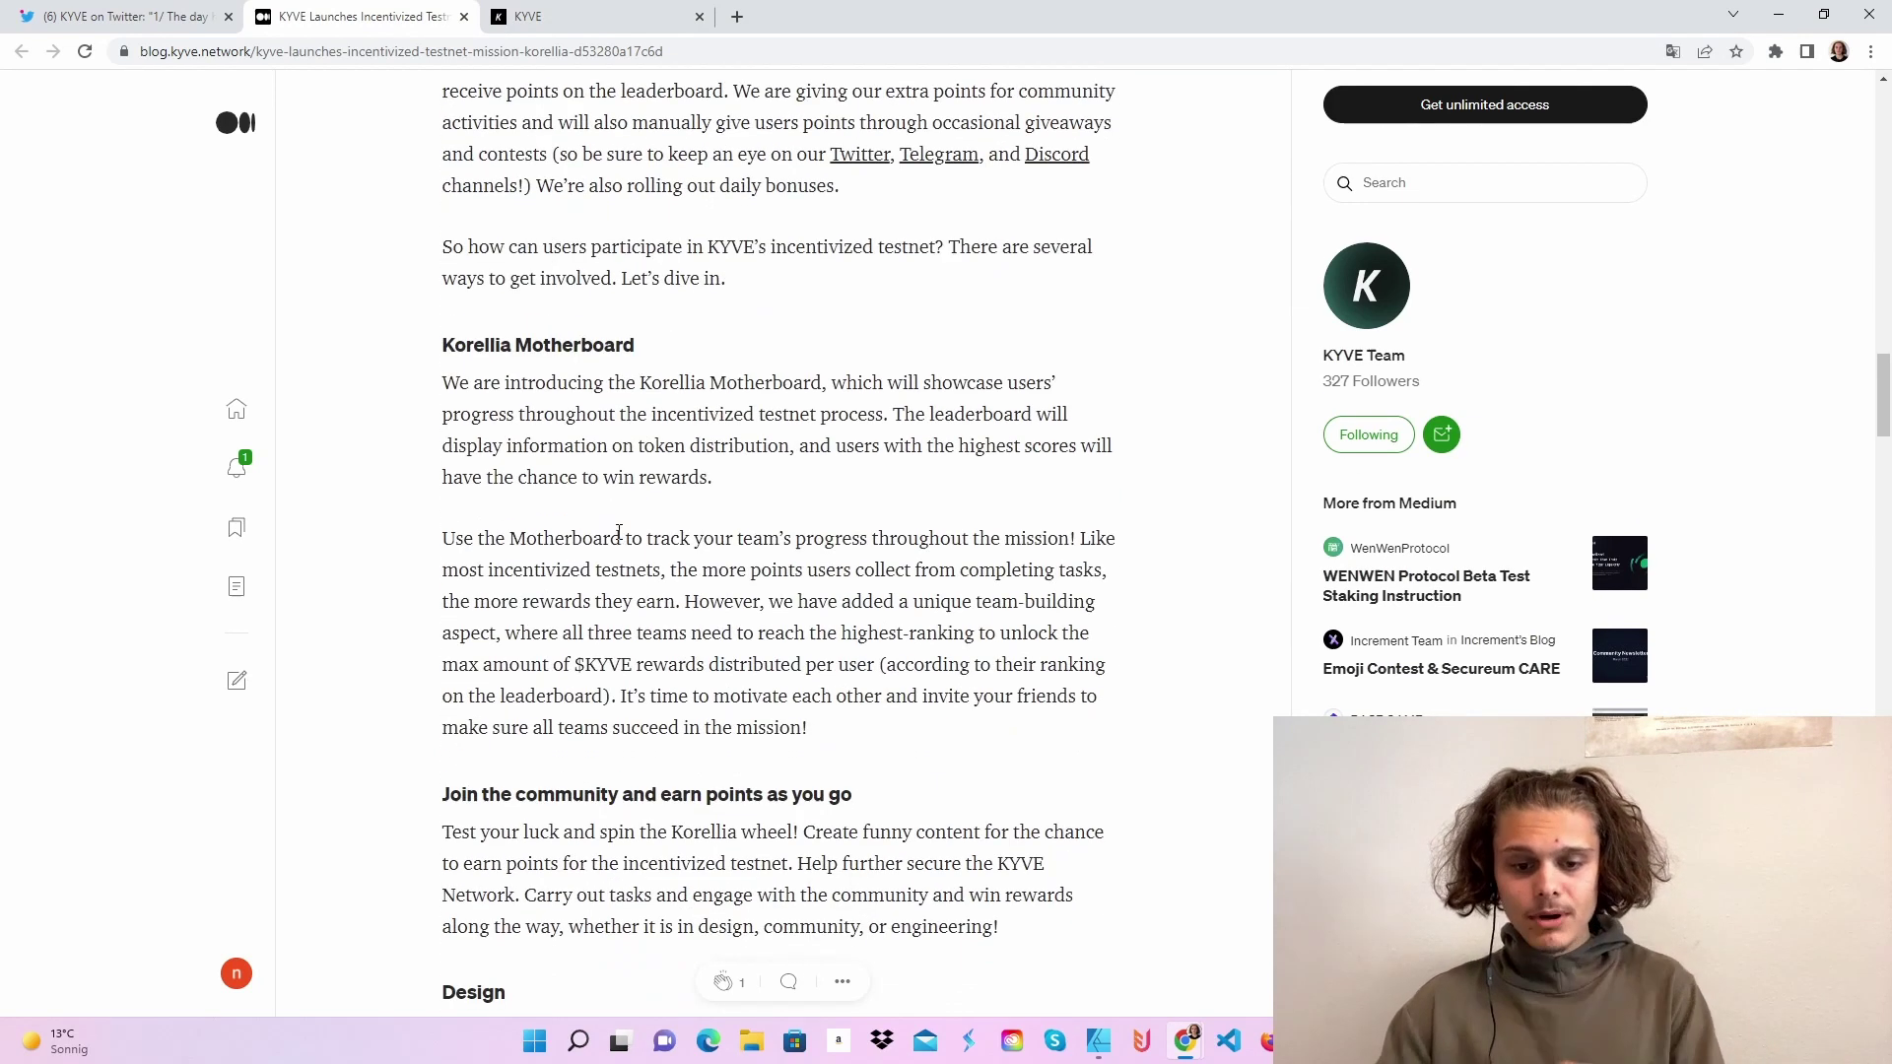
scroll(620, 532, down, 3)
scroll(622, 431, down, 8)
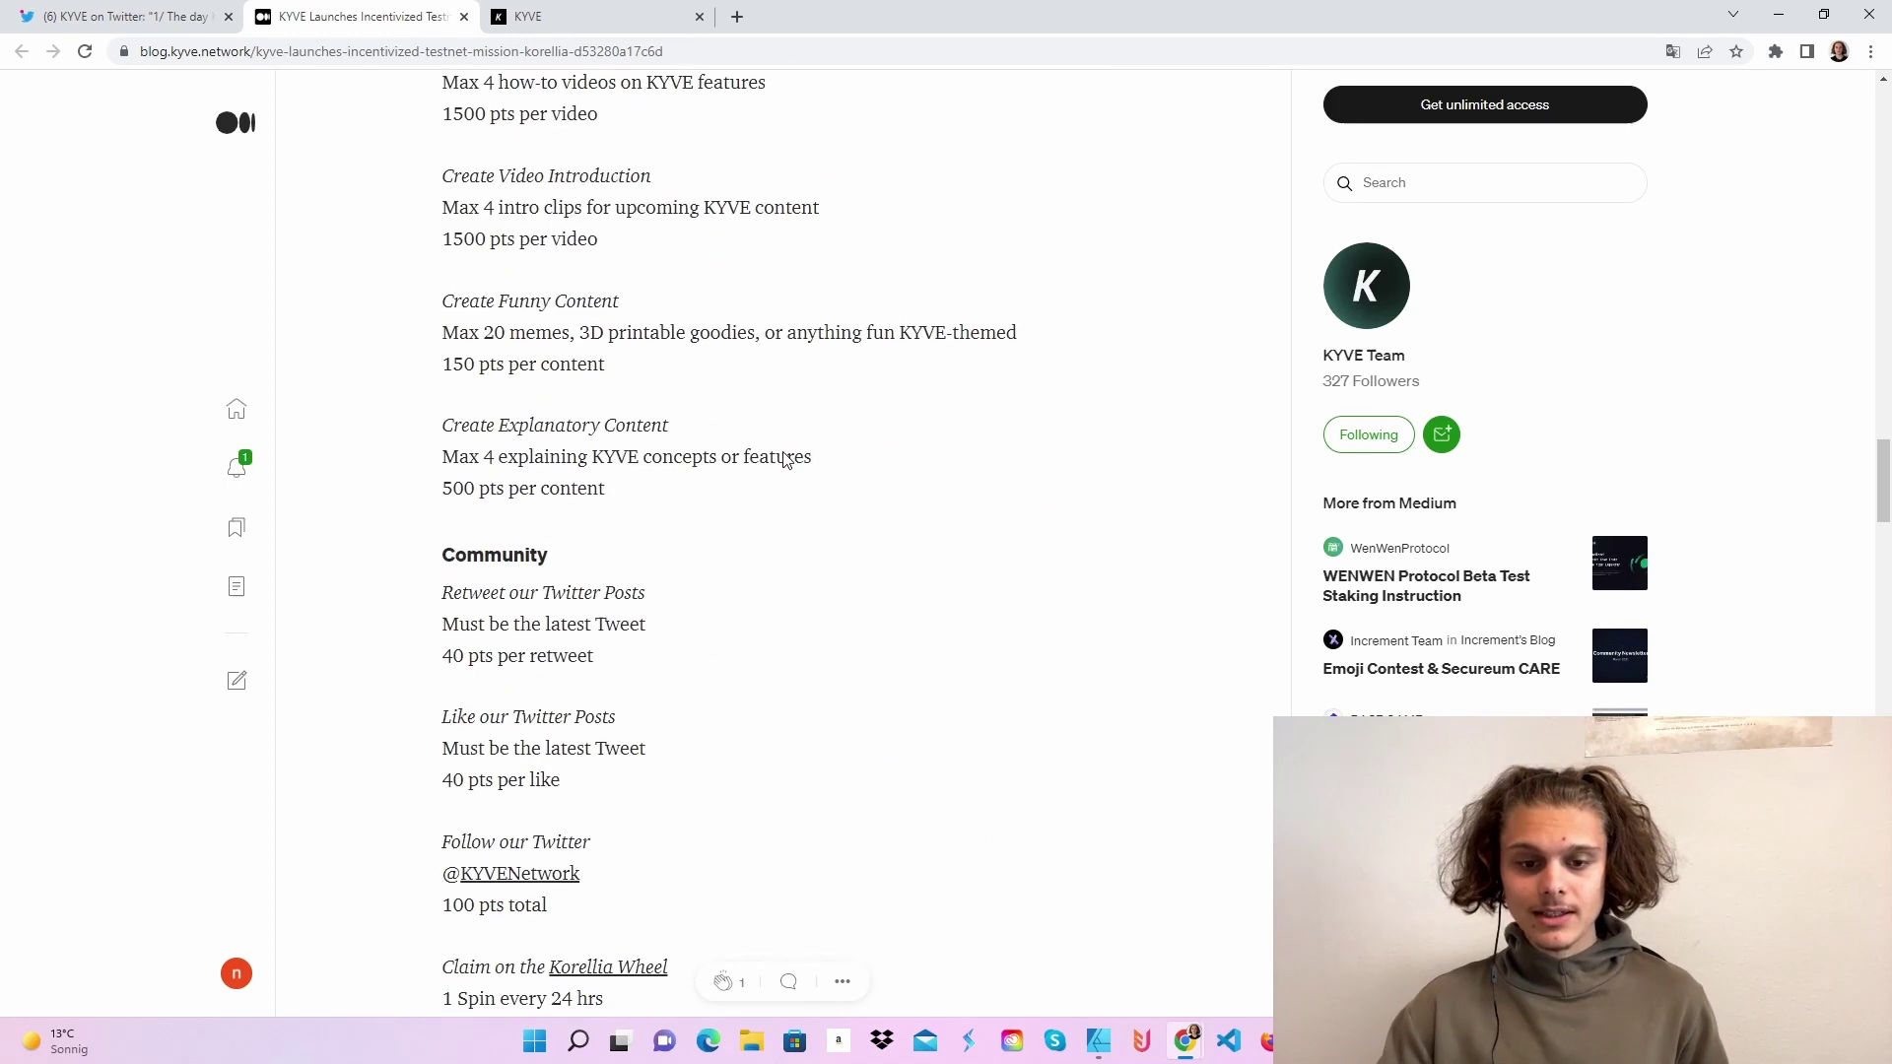
scroll(662, 416, up, 7)
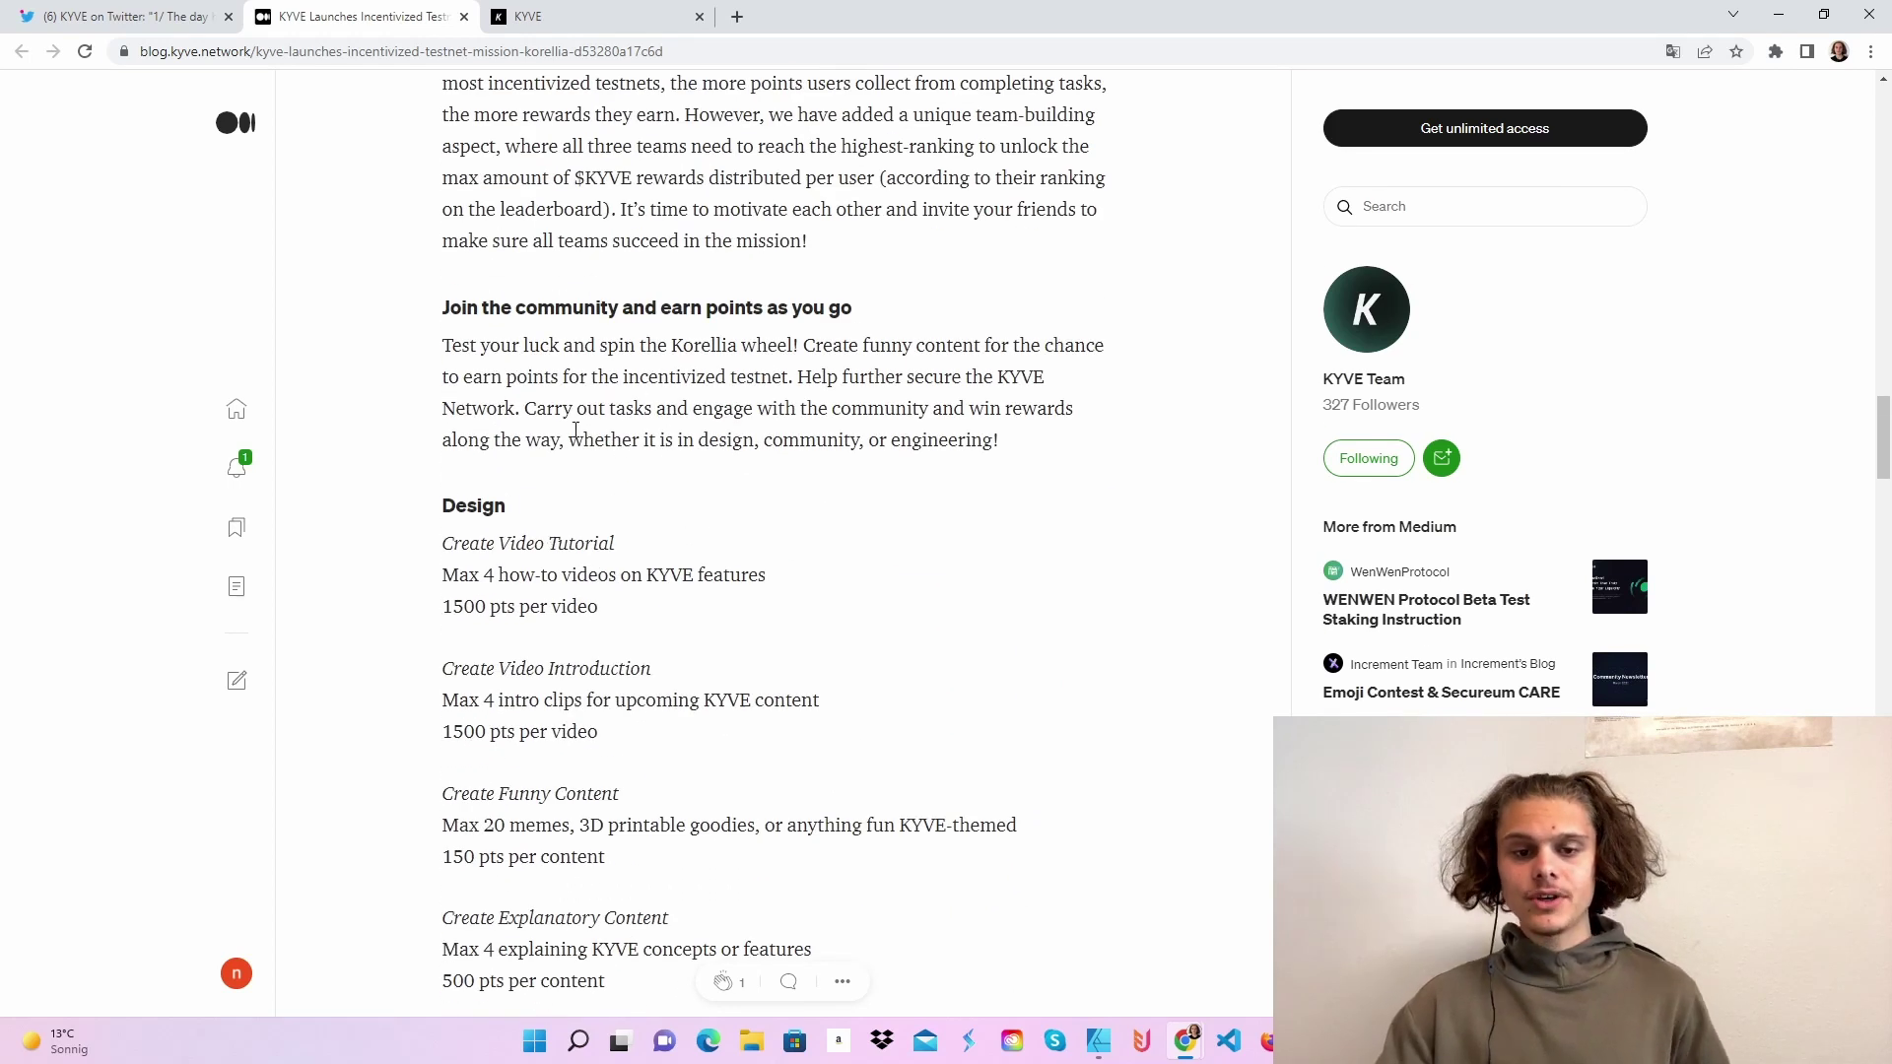
scroll(867, 498, down, 2)
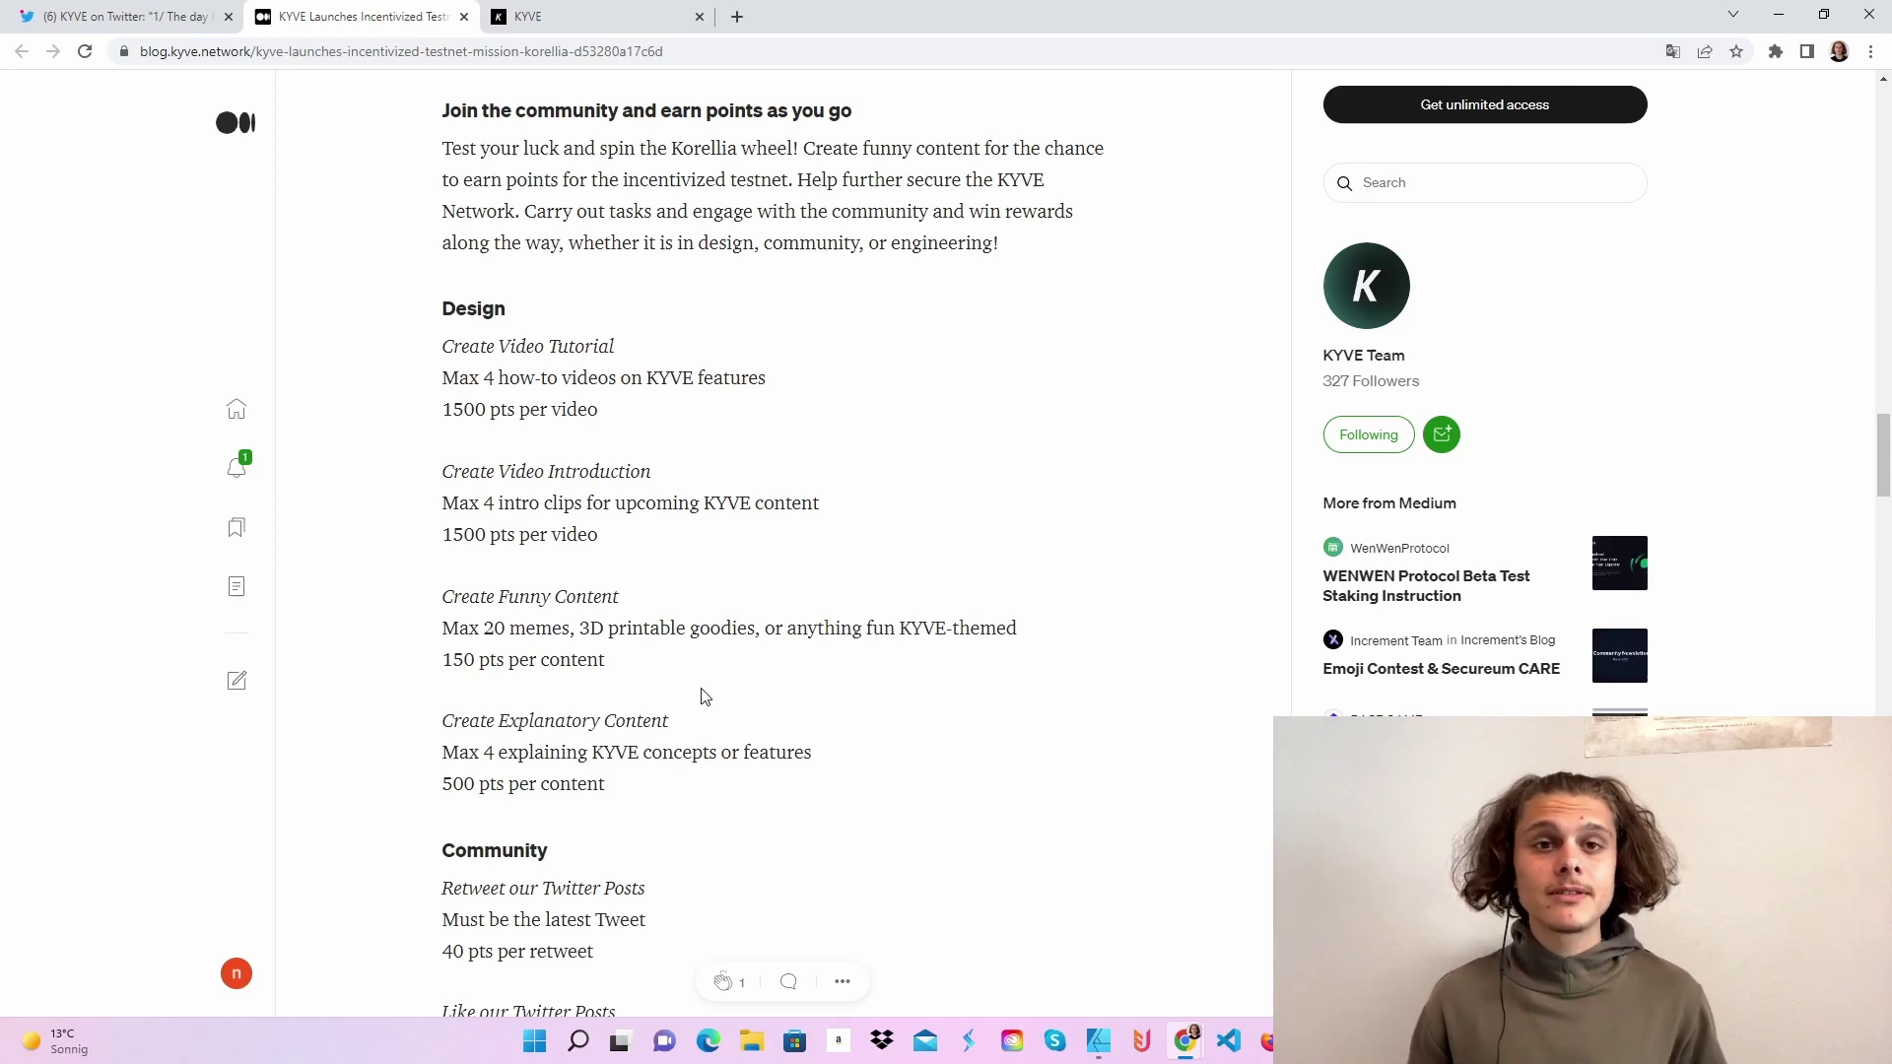
scroll(701, 696, down, 1)
scroll(650, 650, down, 1)
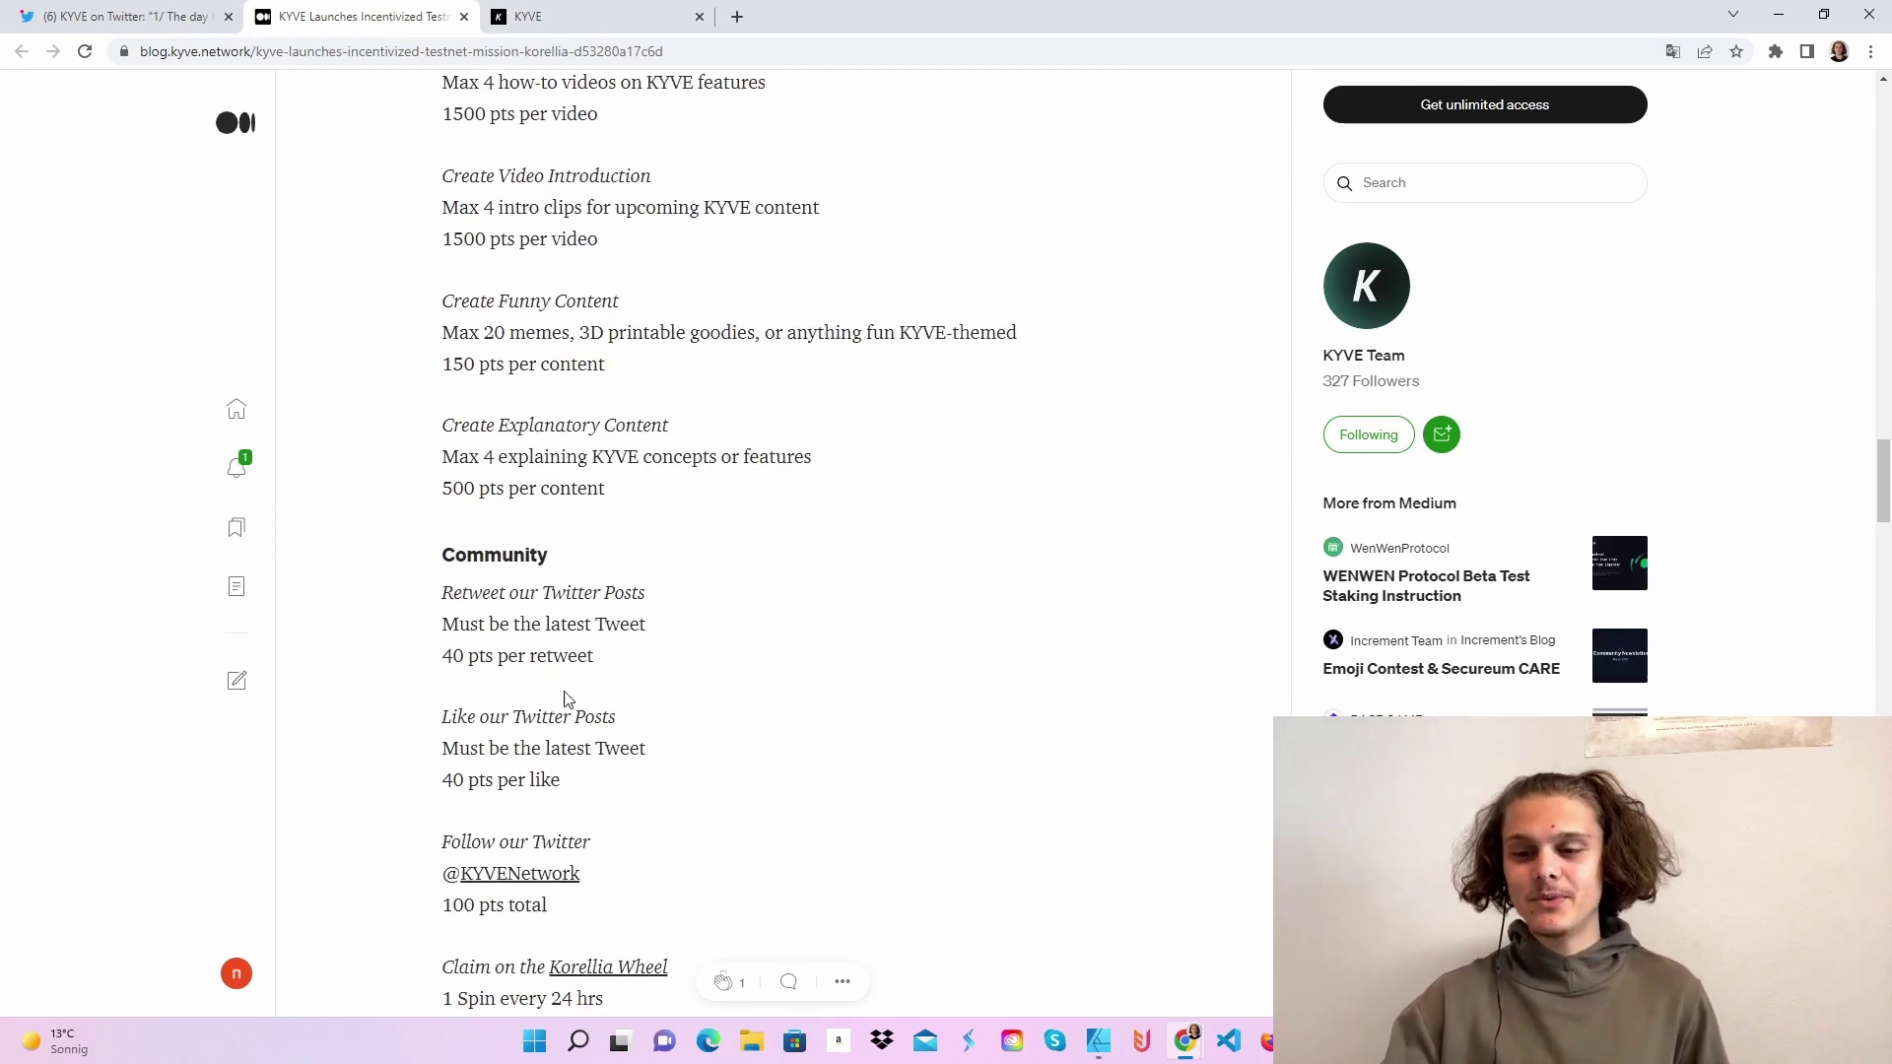
scroll(594, 567, down, 1)
scroll(594, 567, down, 1)
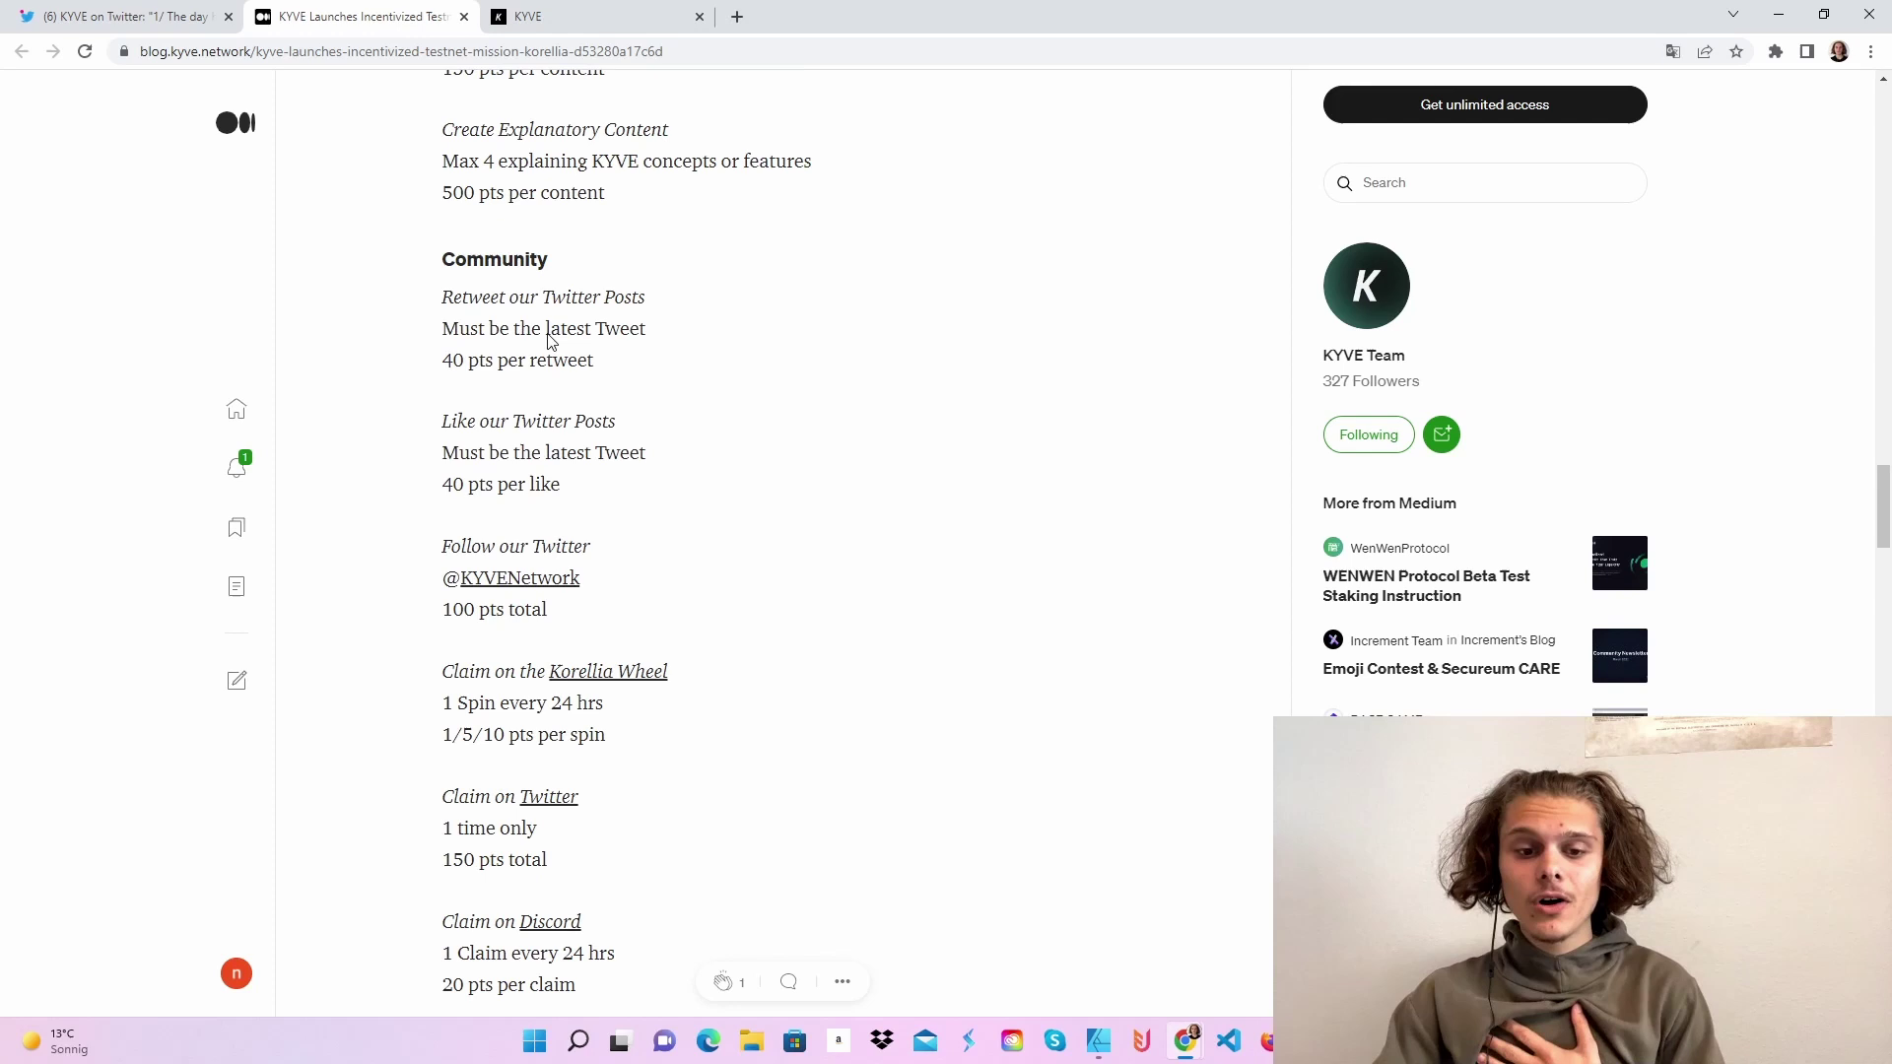
scroll(506, 306, down, 3)
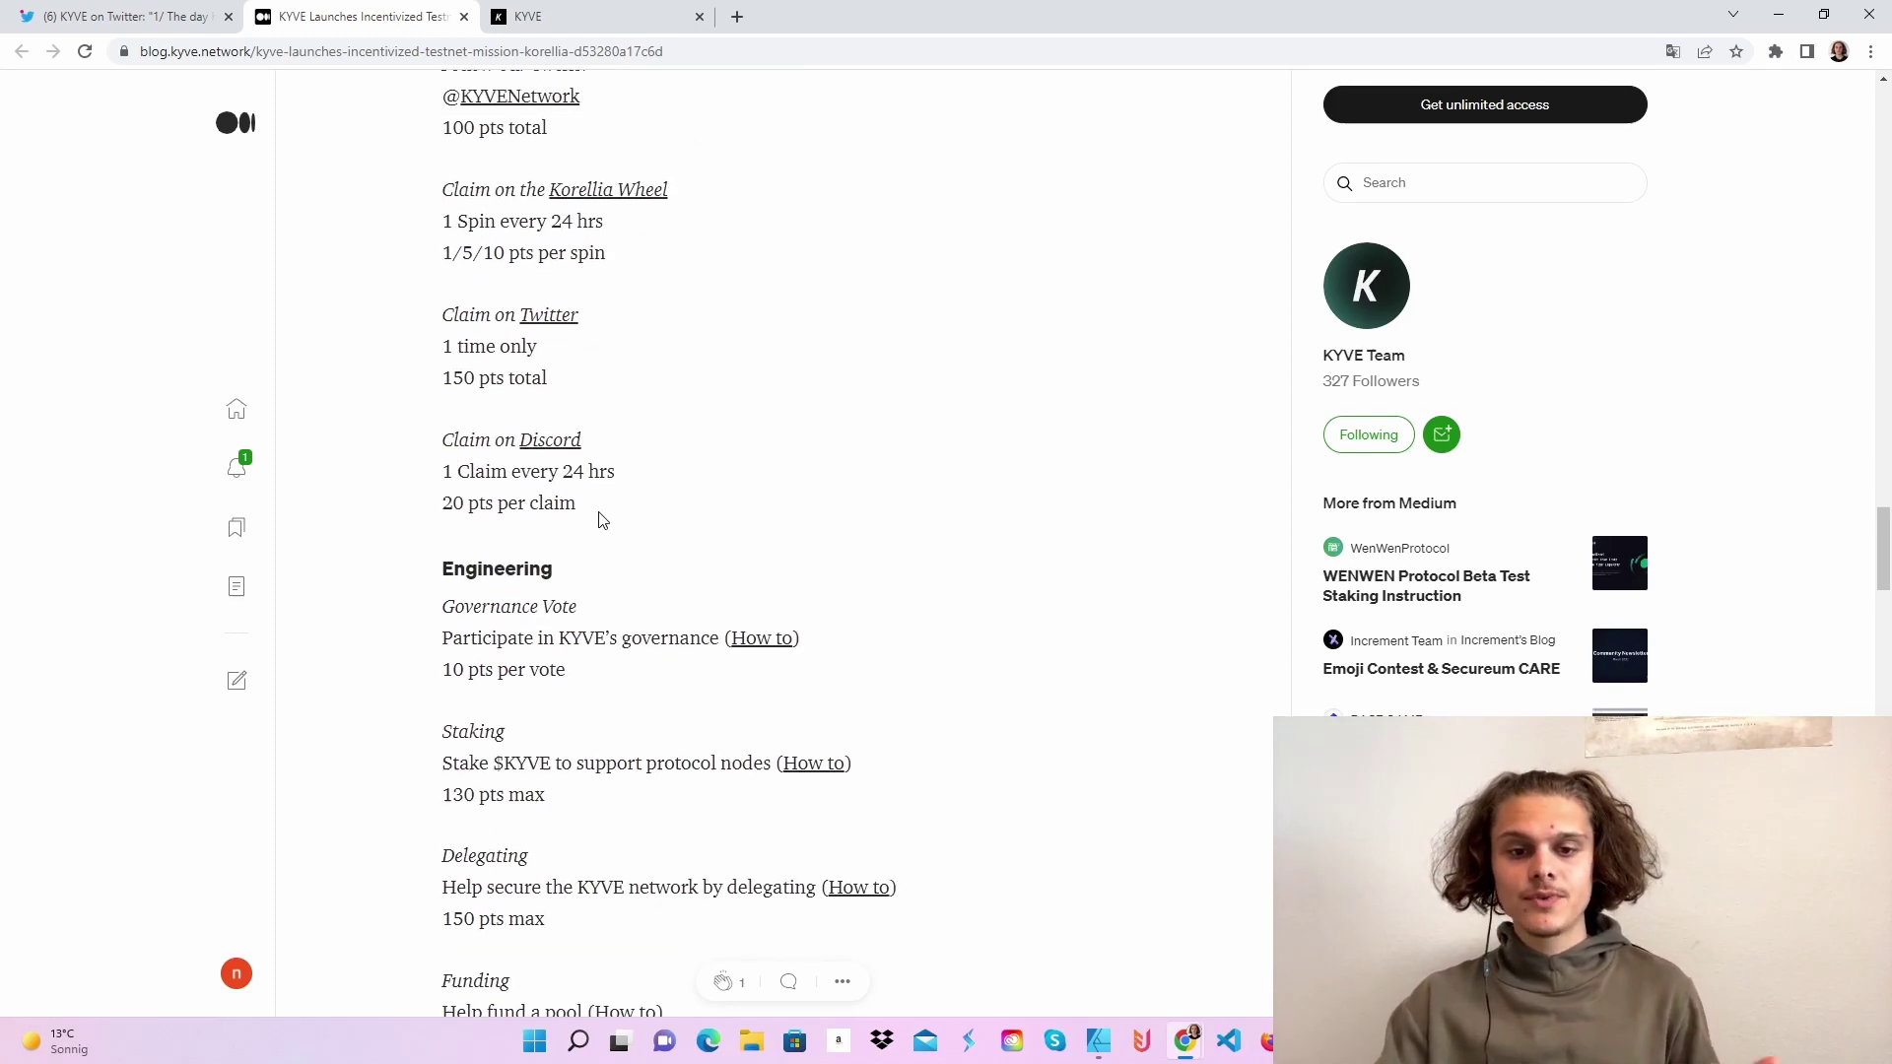
scroll(592, 504, down, 1)
scroll(591, 503, down, 2)
scroll(690, 373, down, 1)
scroll(688, 373, down, 5)
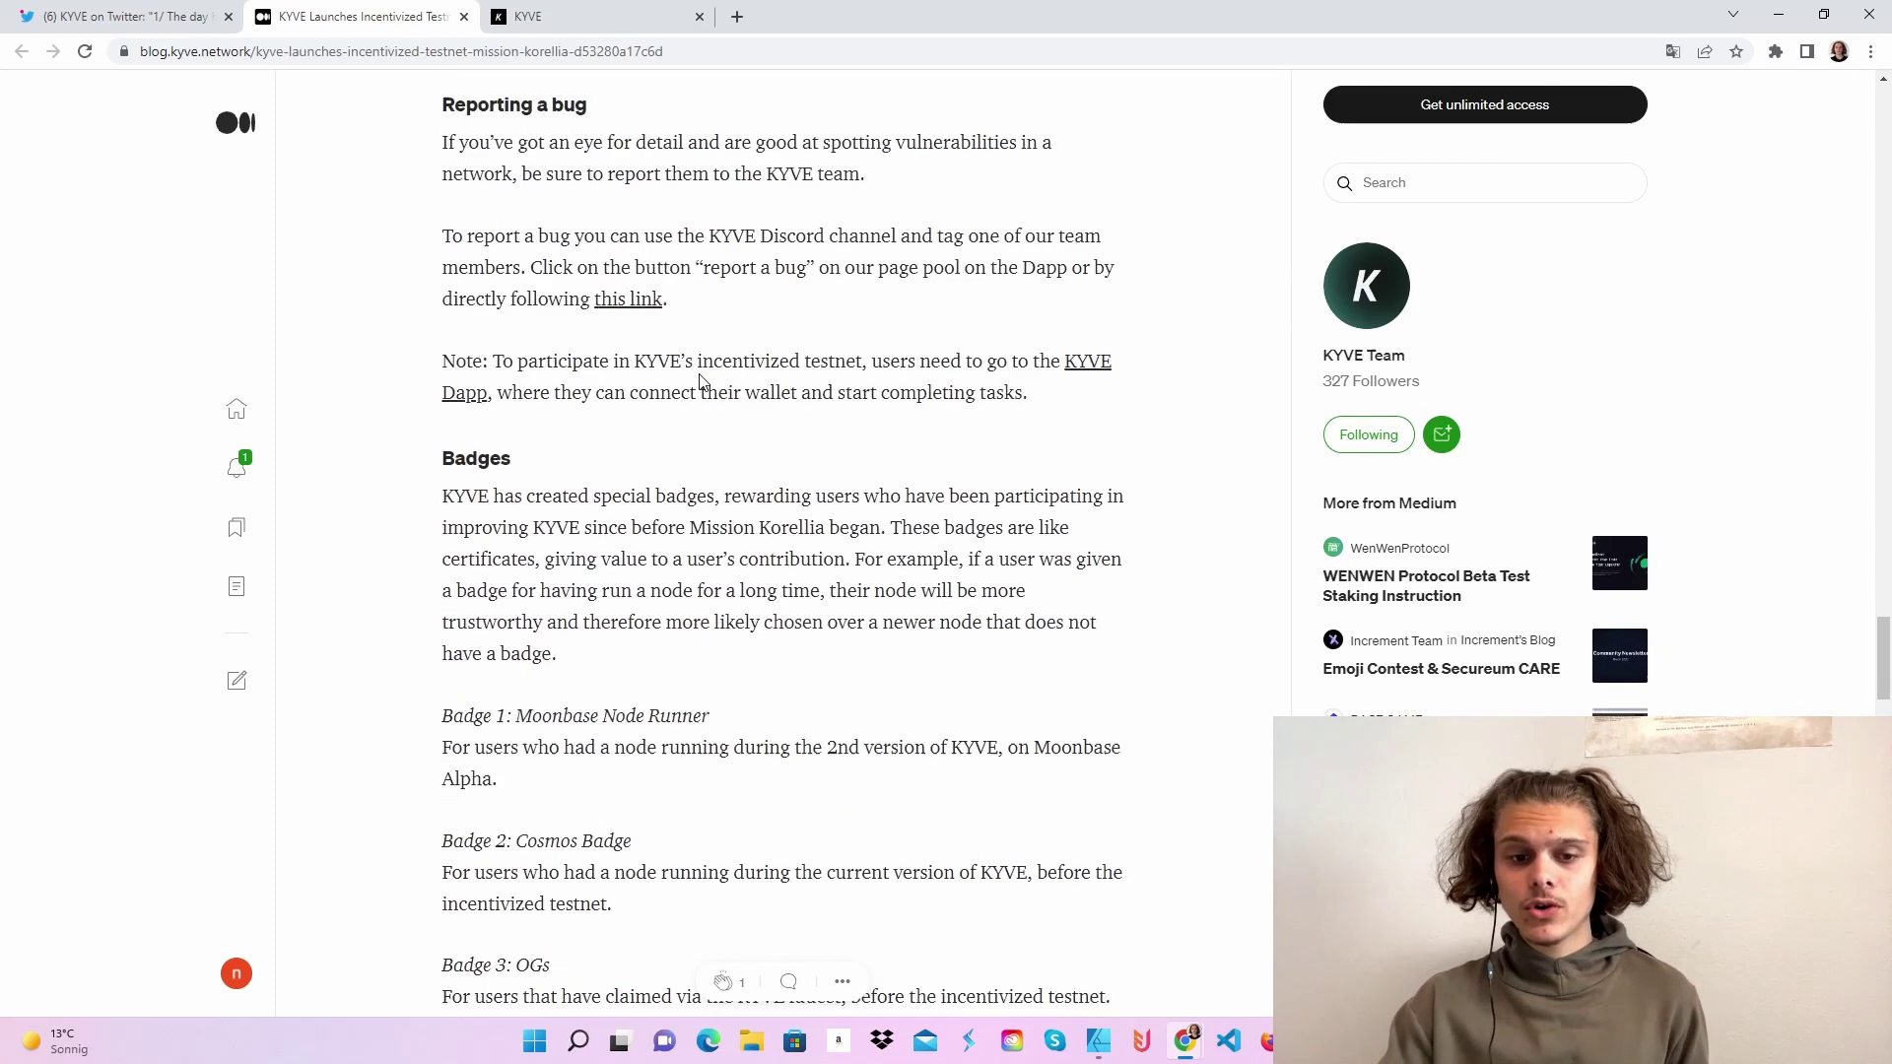
scroll(689, 373, down, 1)
scroll(689, 372, down, 1)
scroll(688, 374, down, 1)
scroll(690, 374, down, 2)
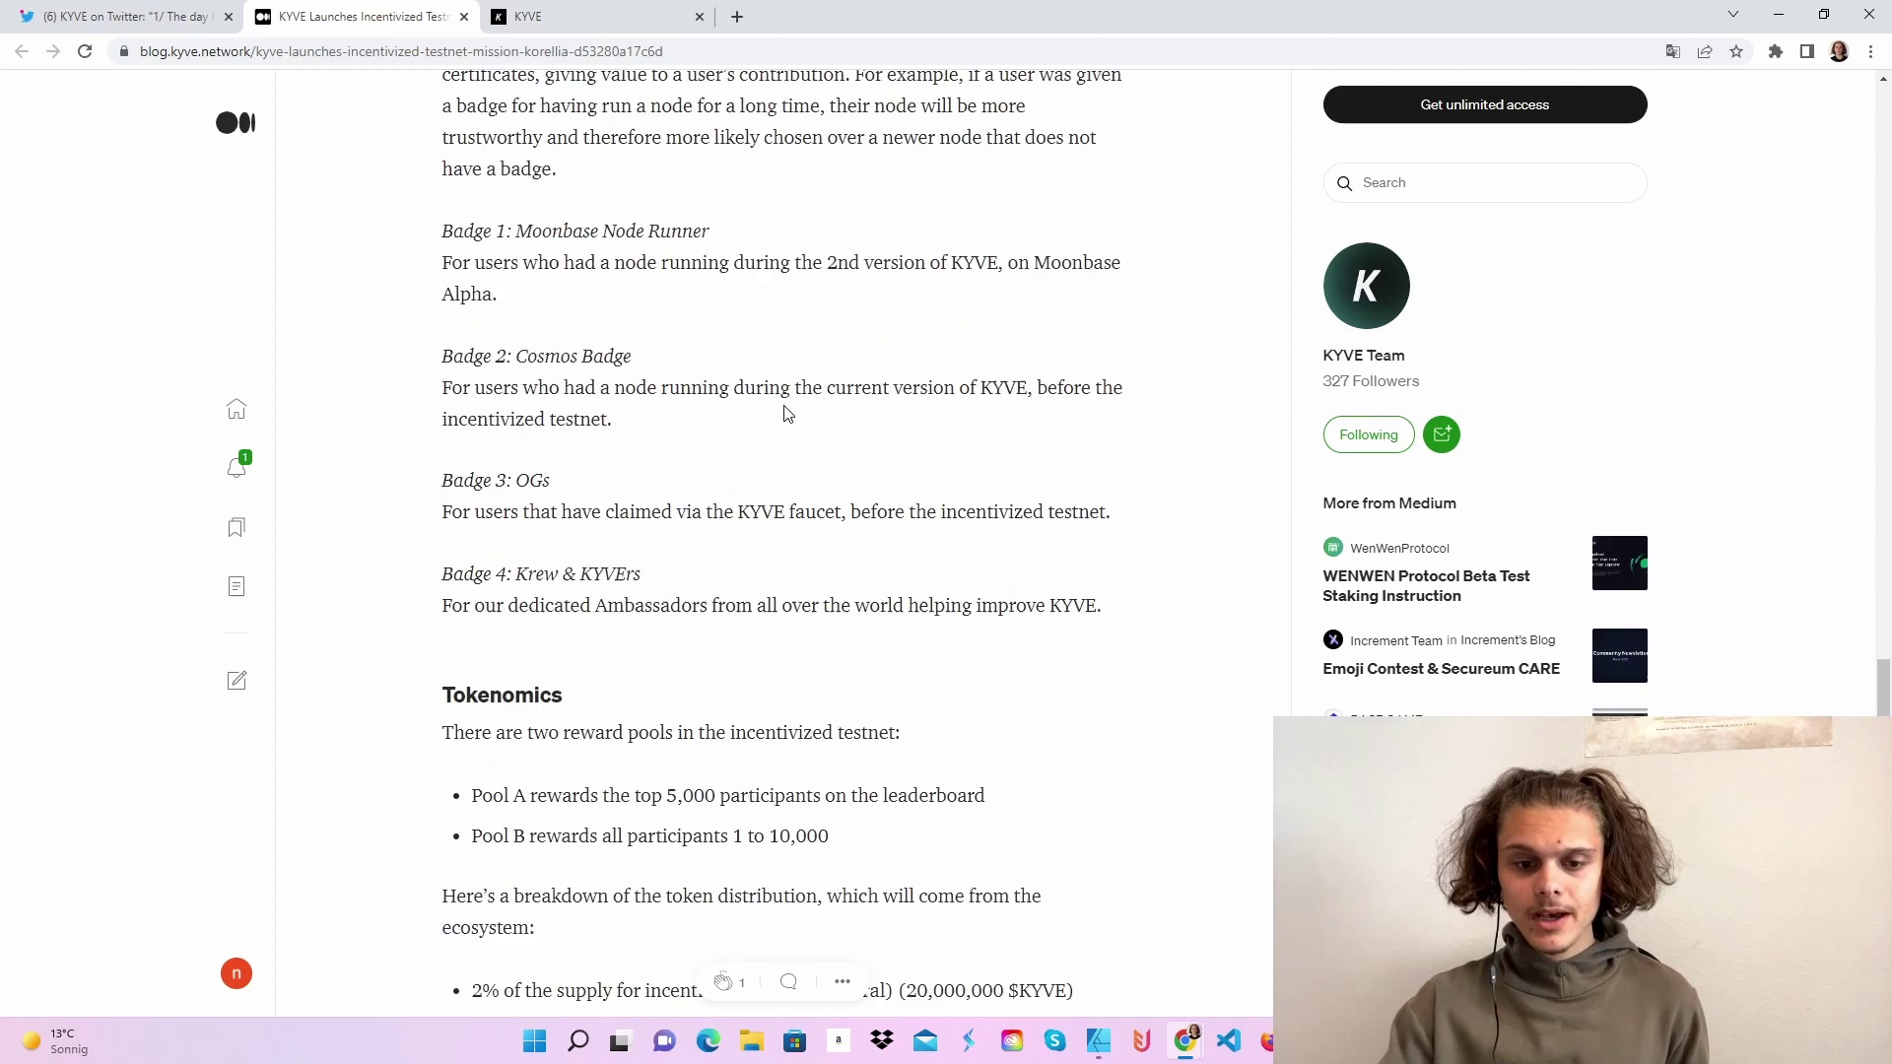
scroll(689, 244, up, 1)
scroll(528, 674, down, 1)
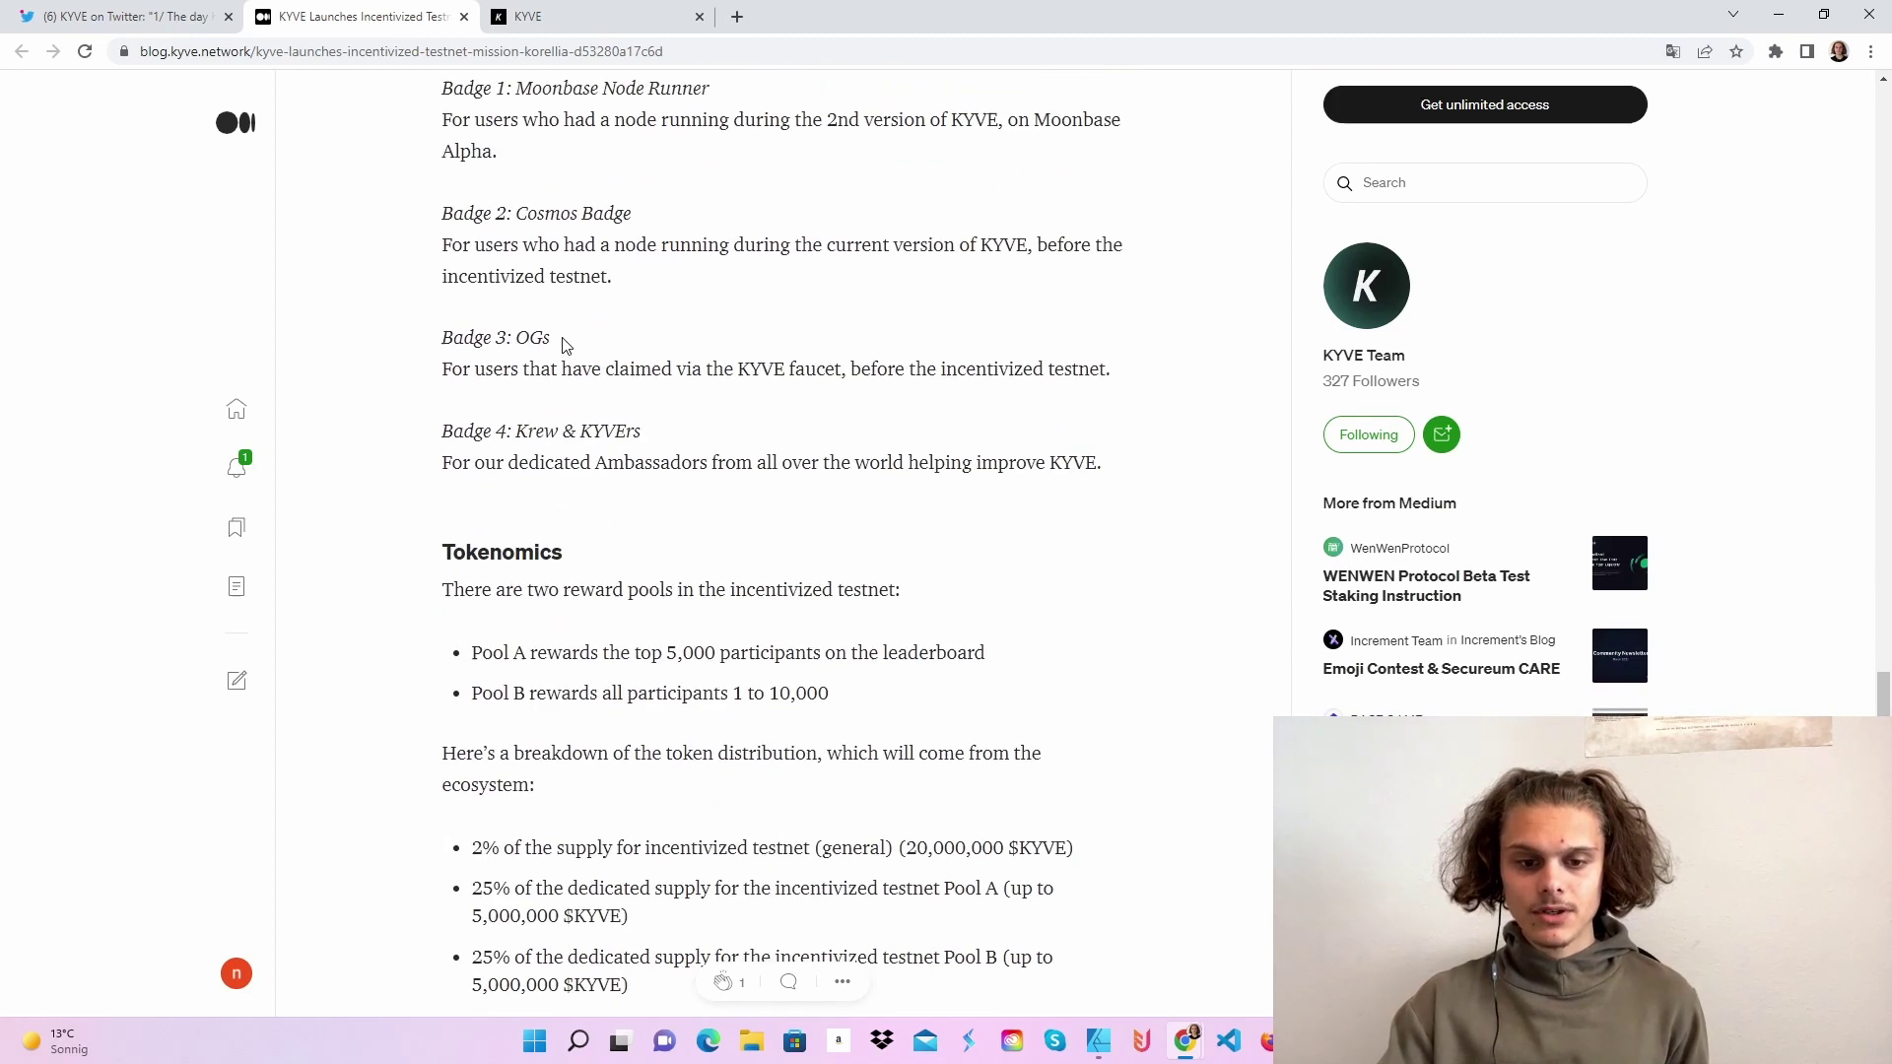
double_click(533, 337)
click(612, 342)
scroll(798, 409, down, 1)
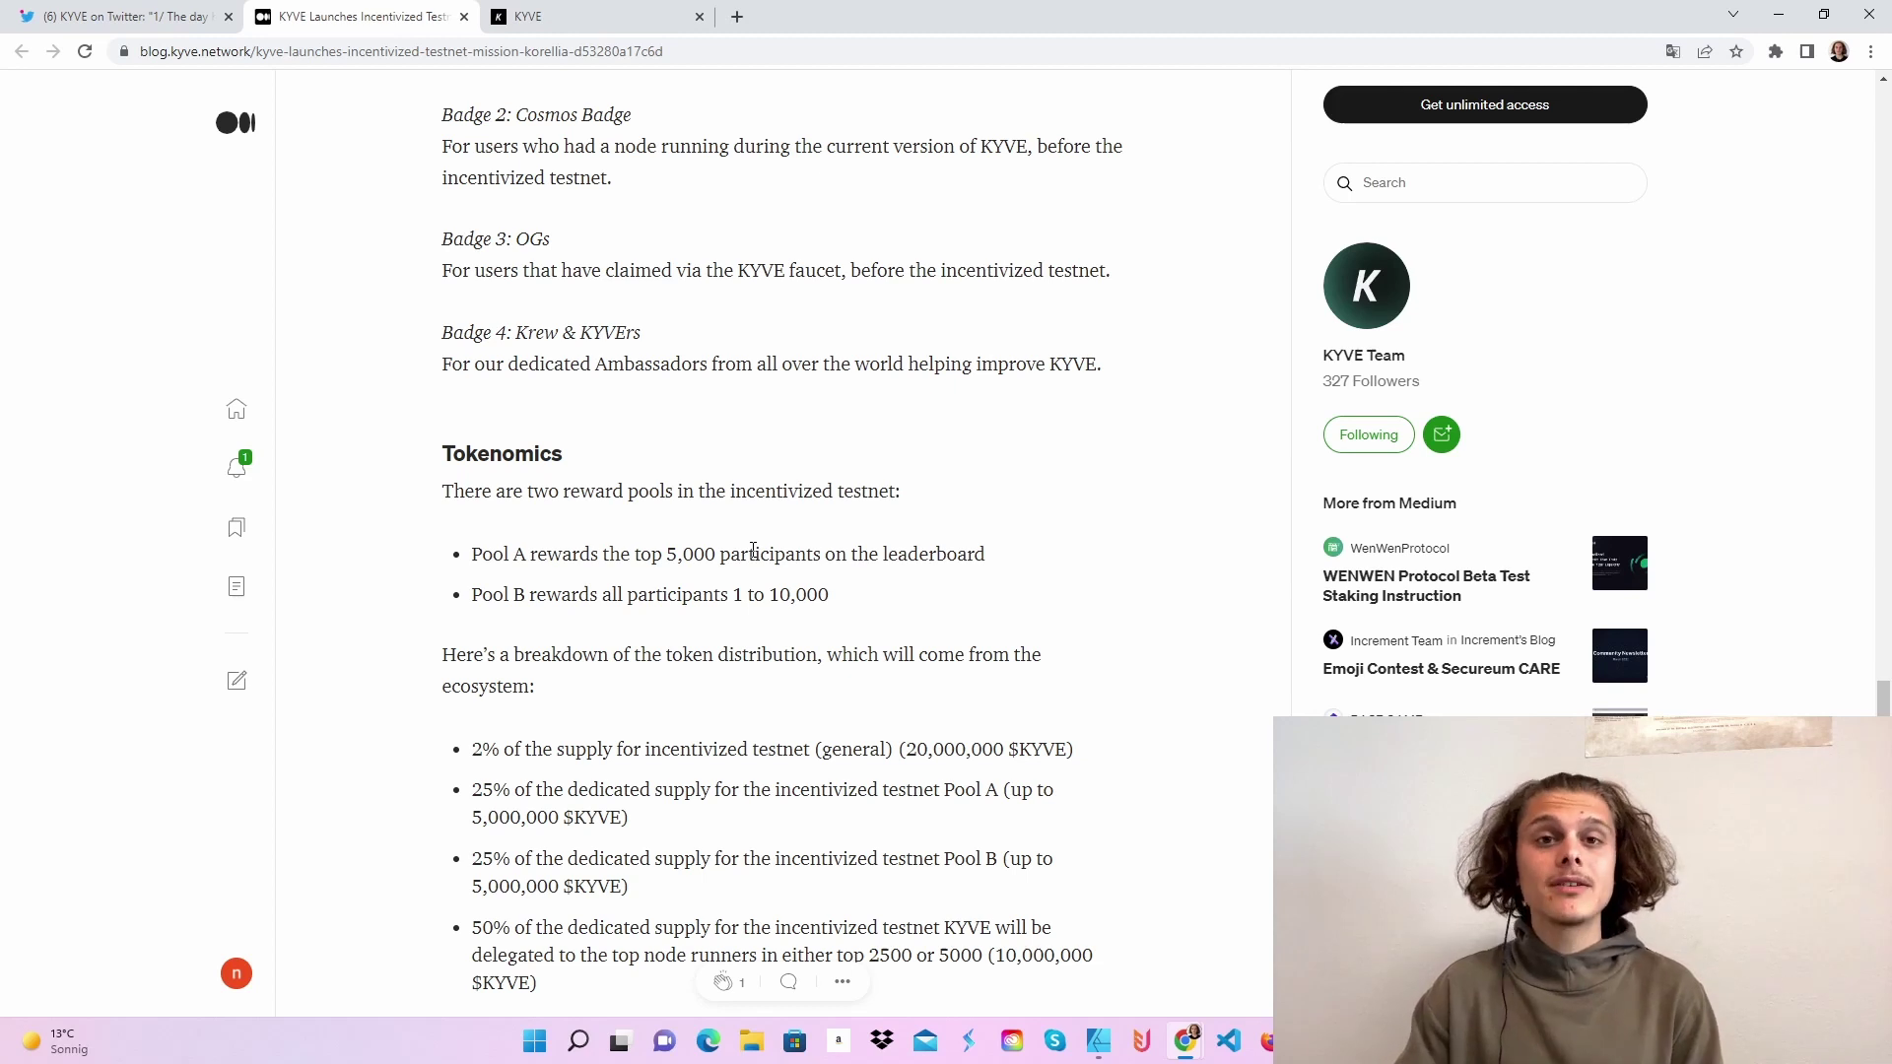
scroll(751, 553, down, 2)
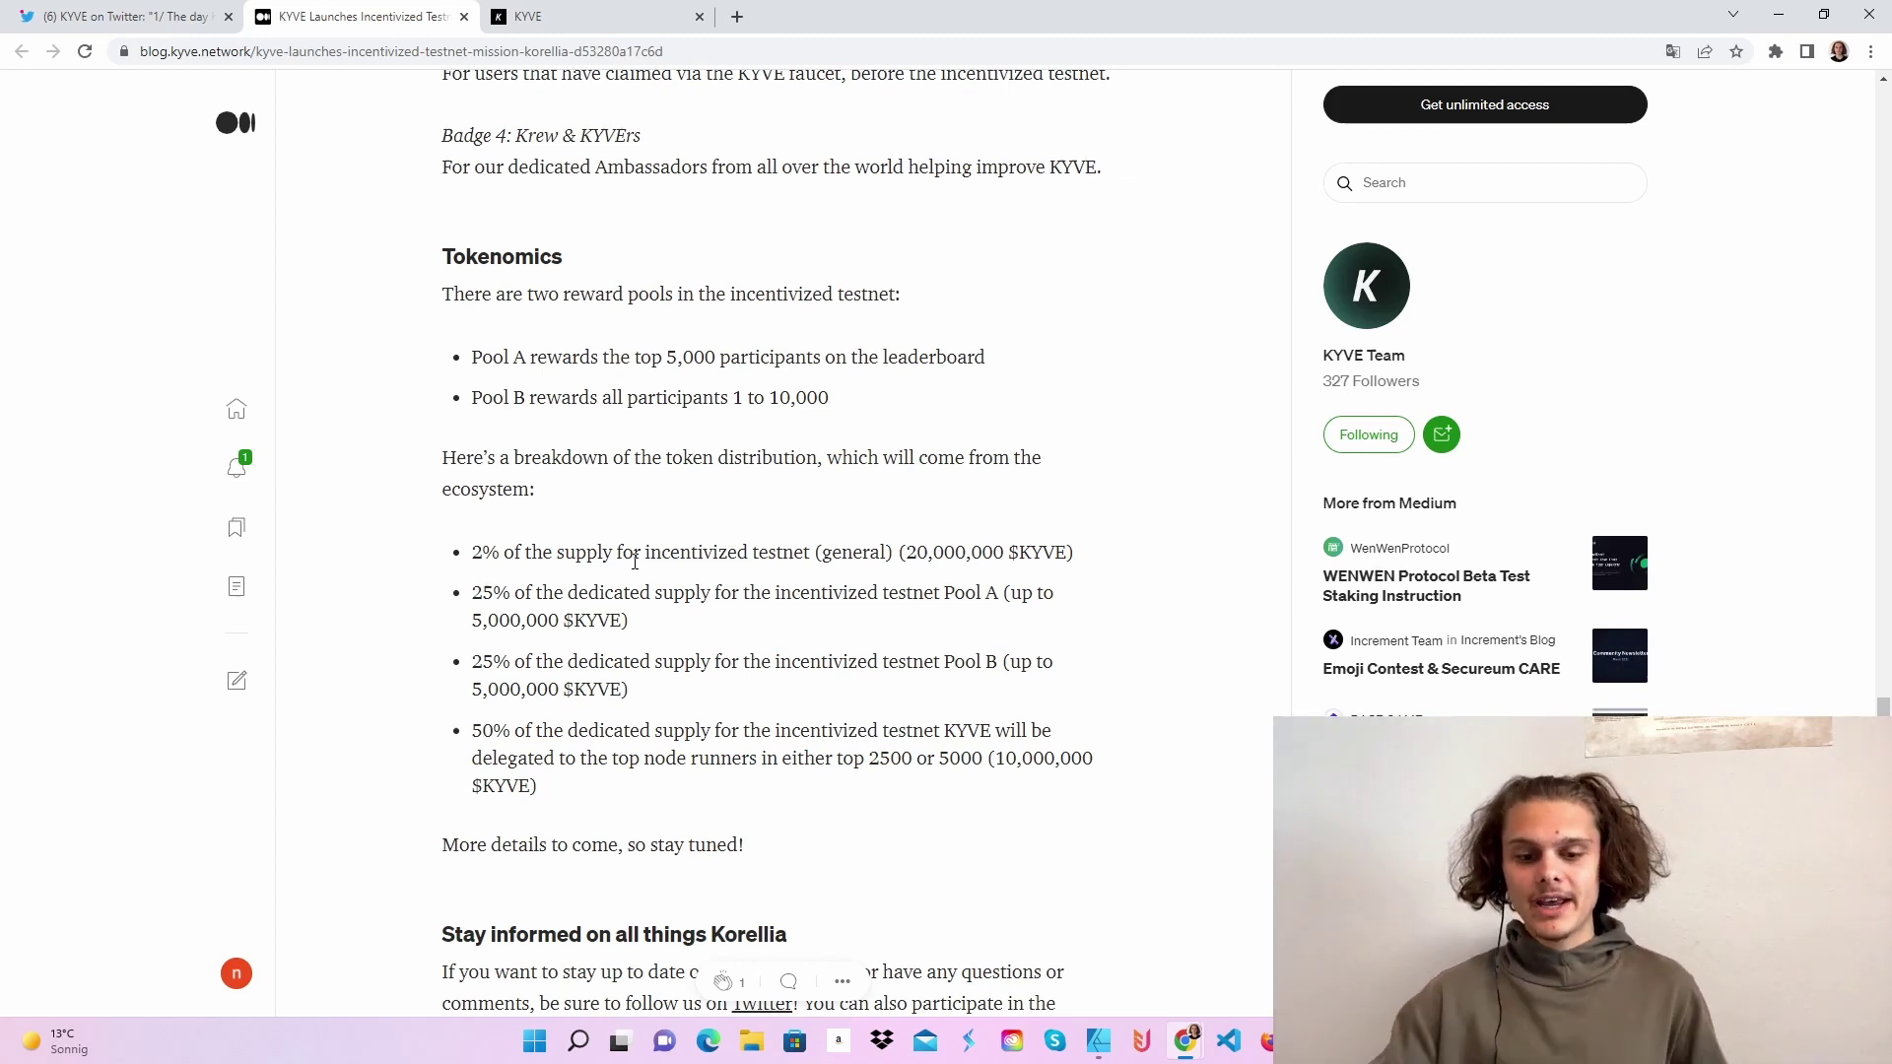
scroll(637, 562, down, 1)
- Review About Mission Korellia and its unique-user count, then open the Korellia Profile
click(569, 15)
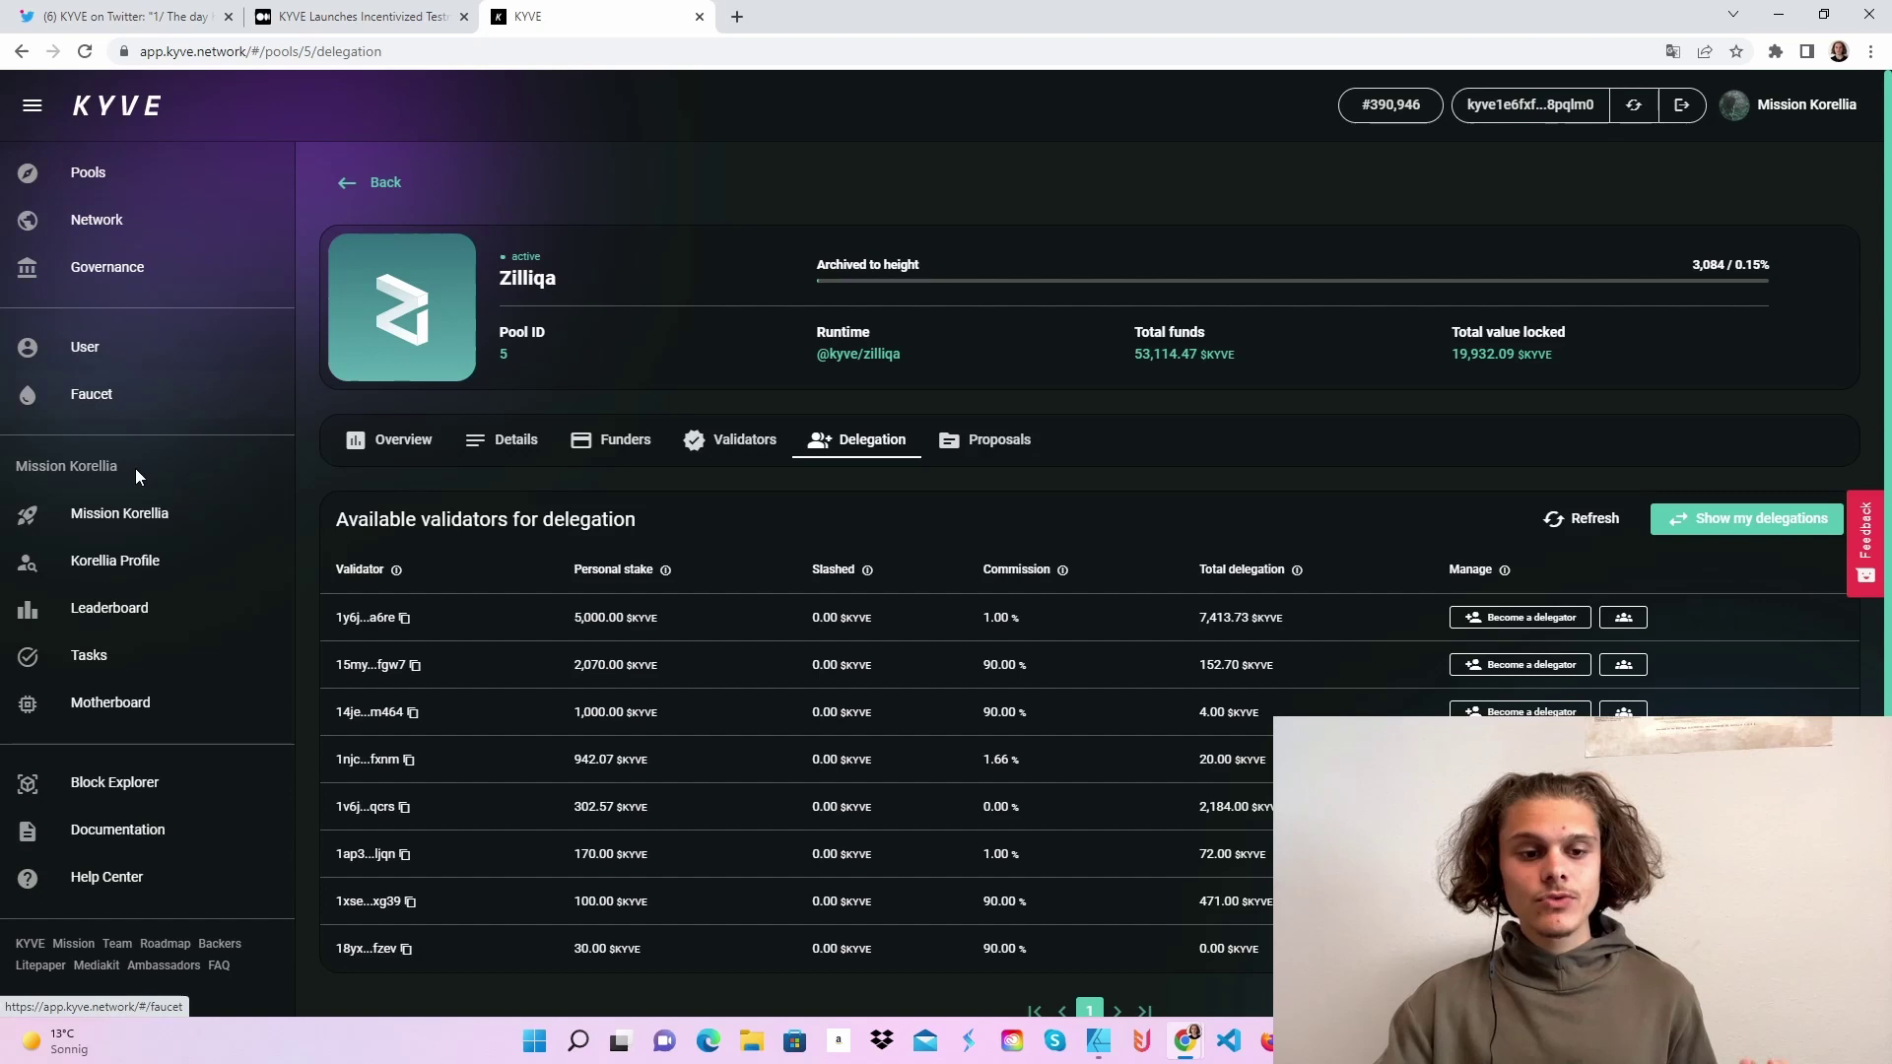
click(113, 515)
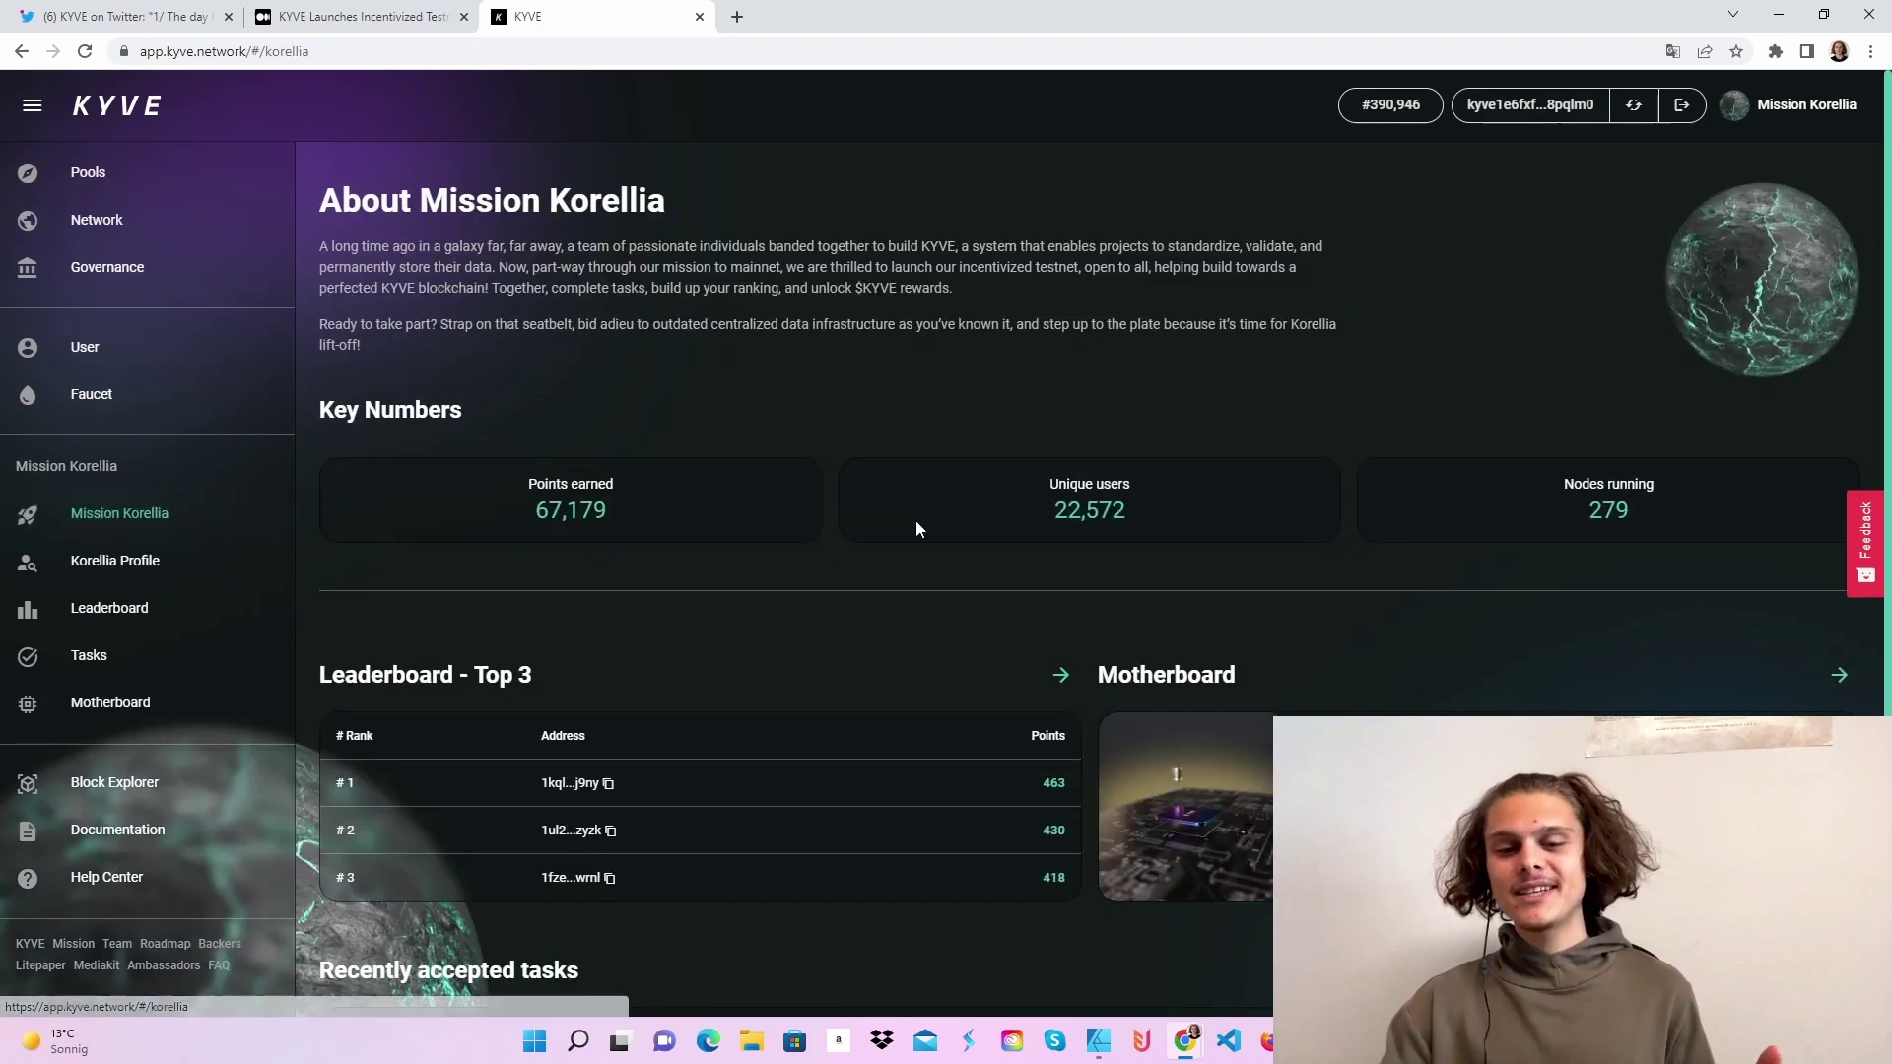
drag(1128, 510, 1068, 510)
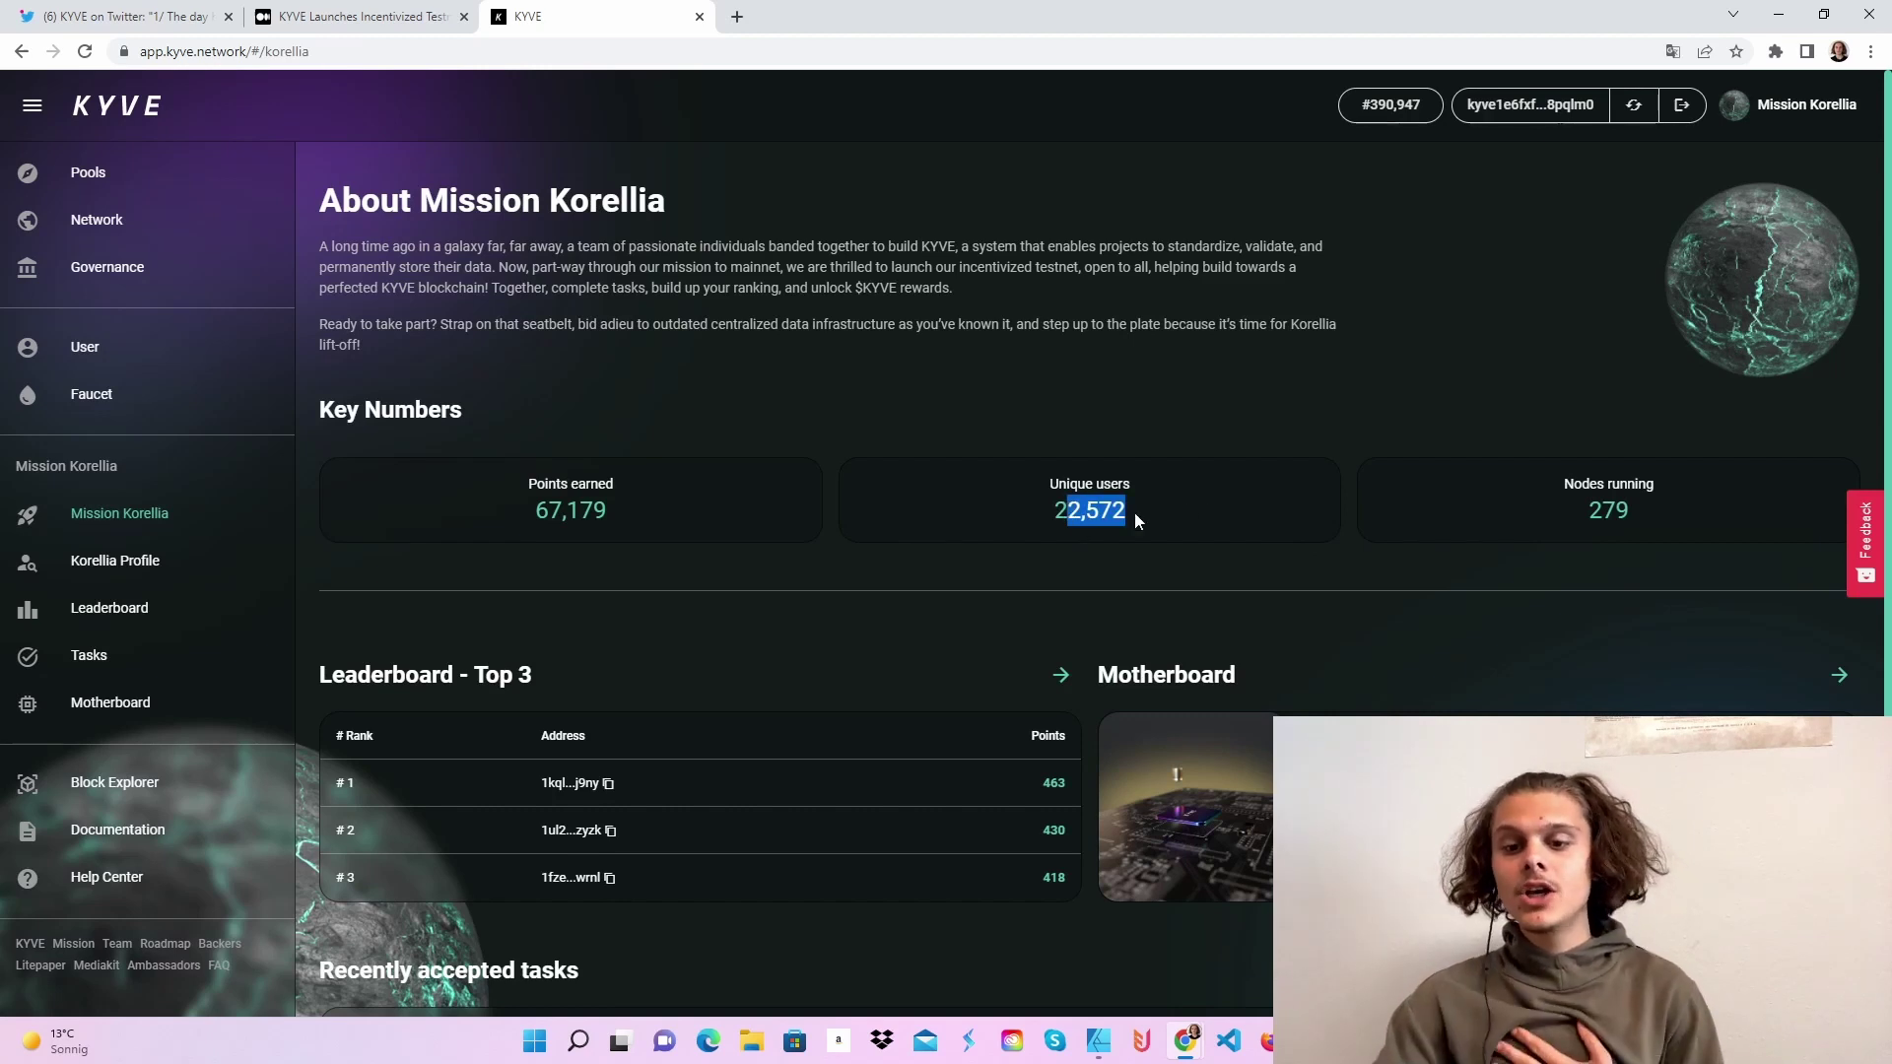
click(1134, 511)
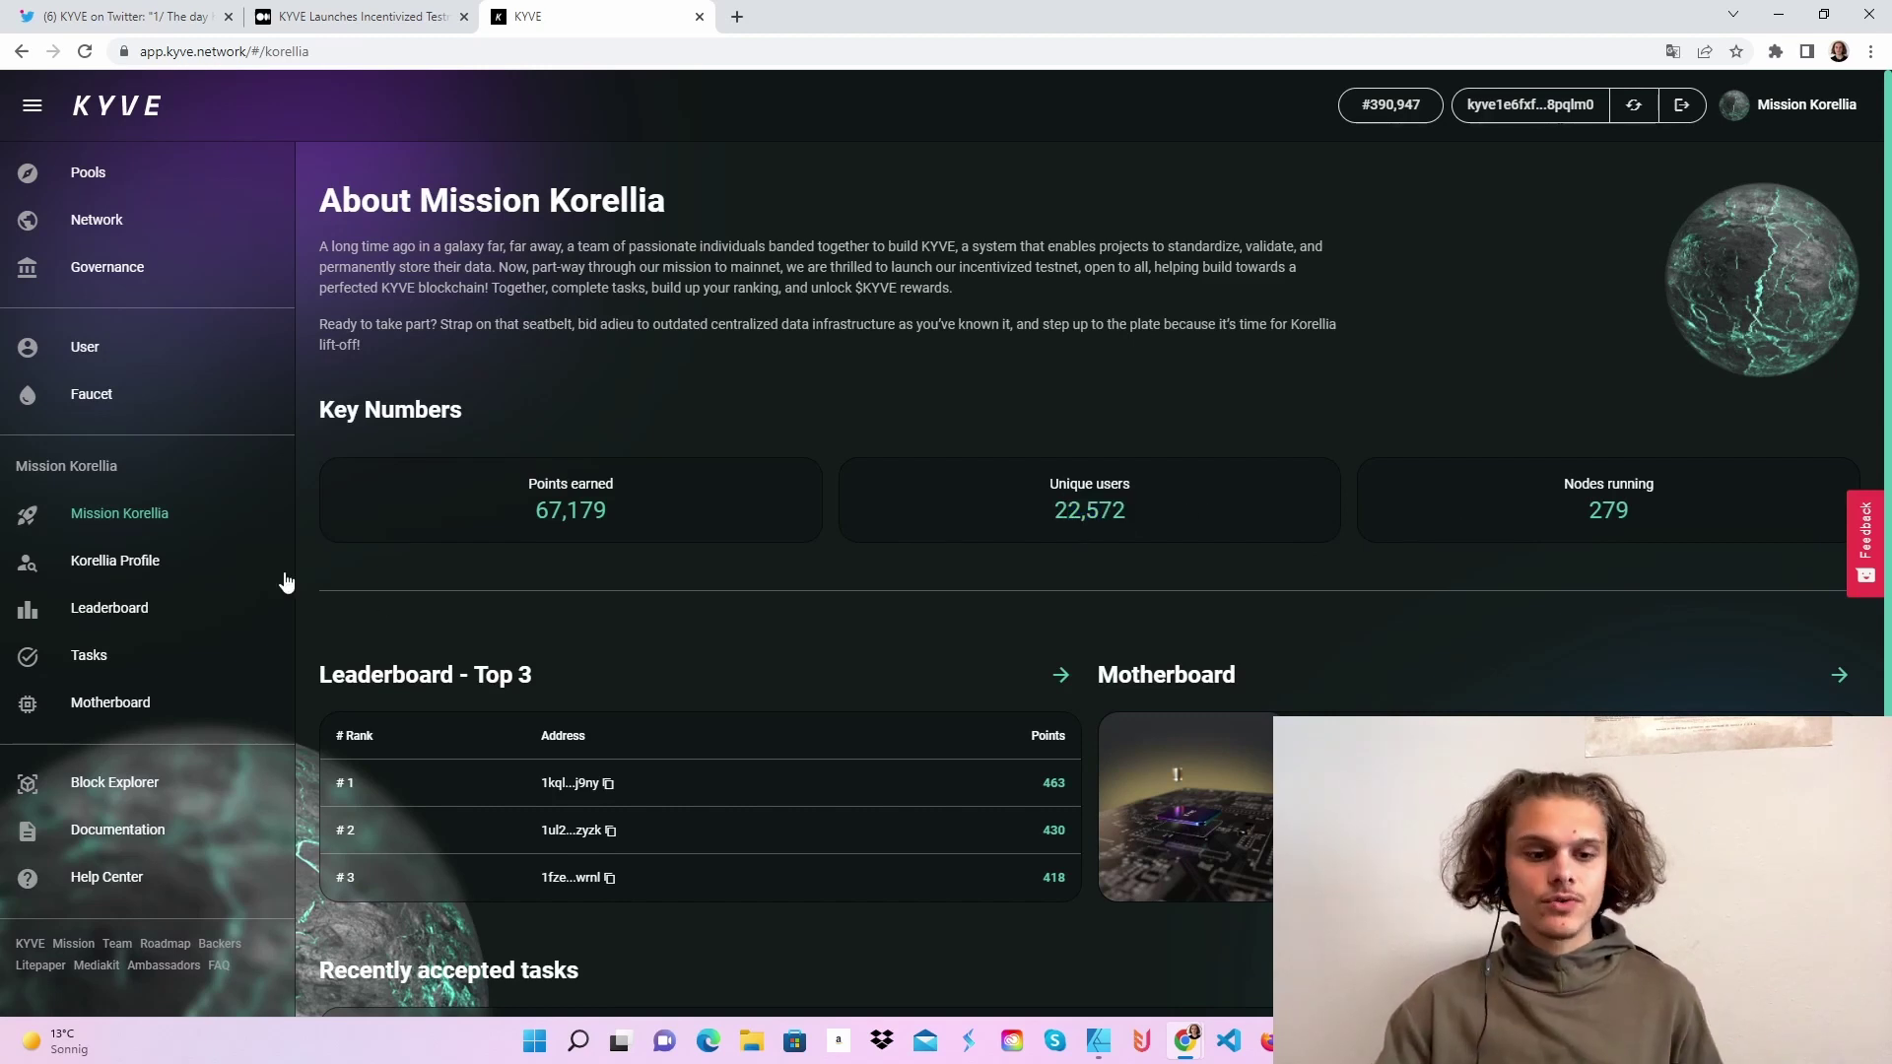
click(168, 569)
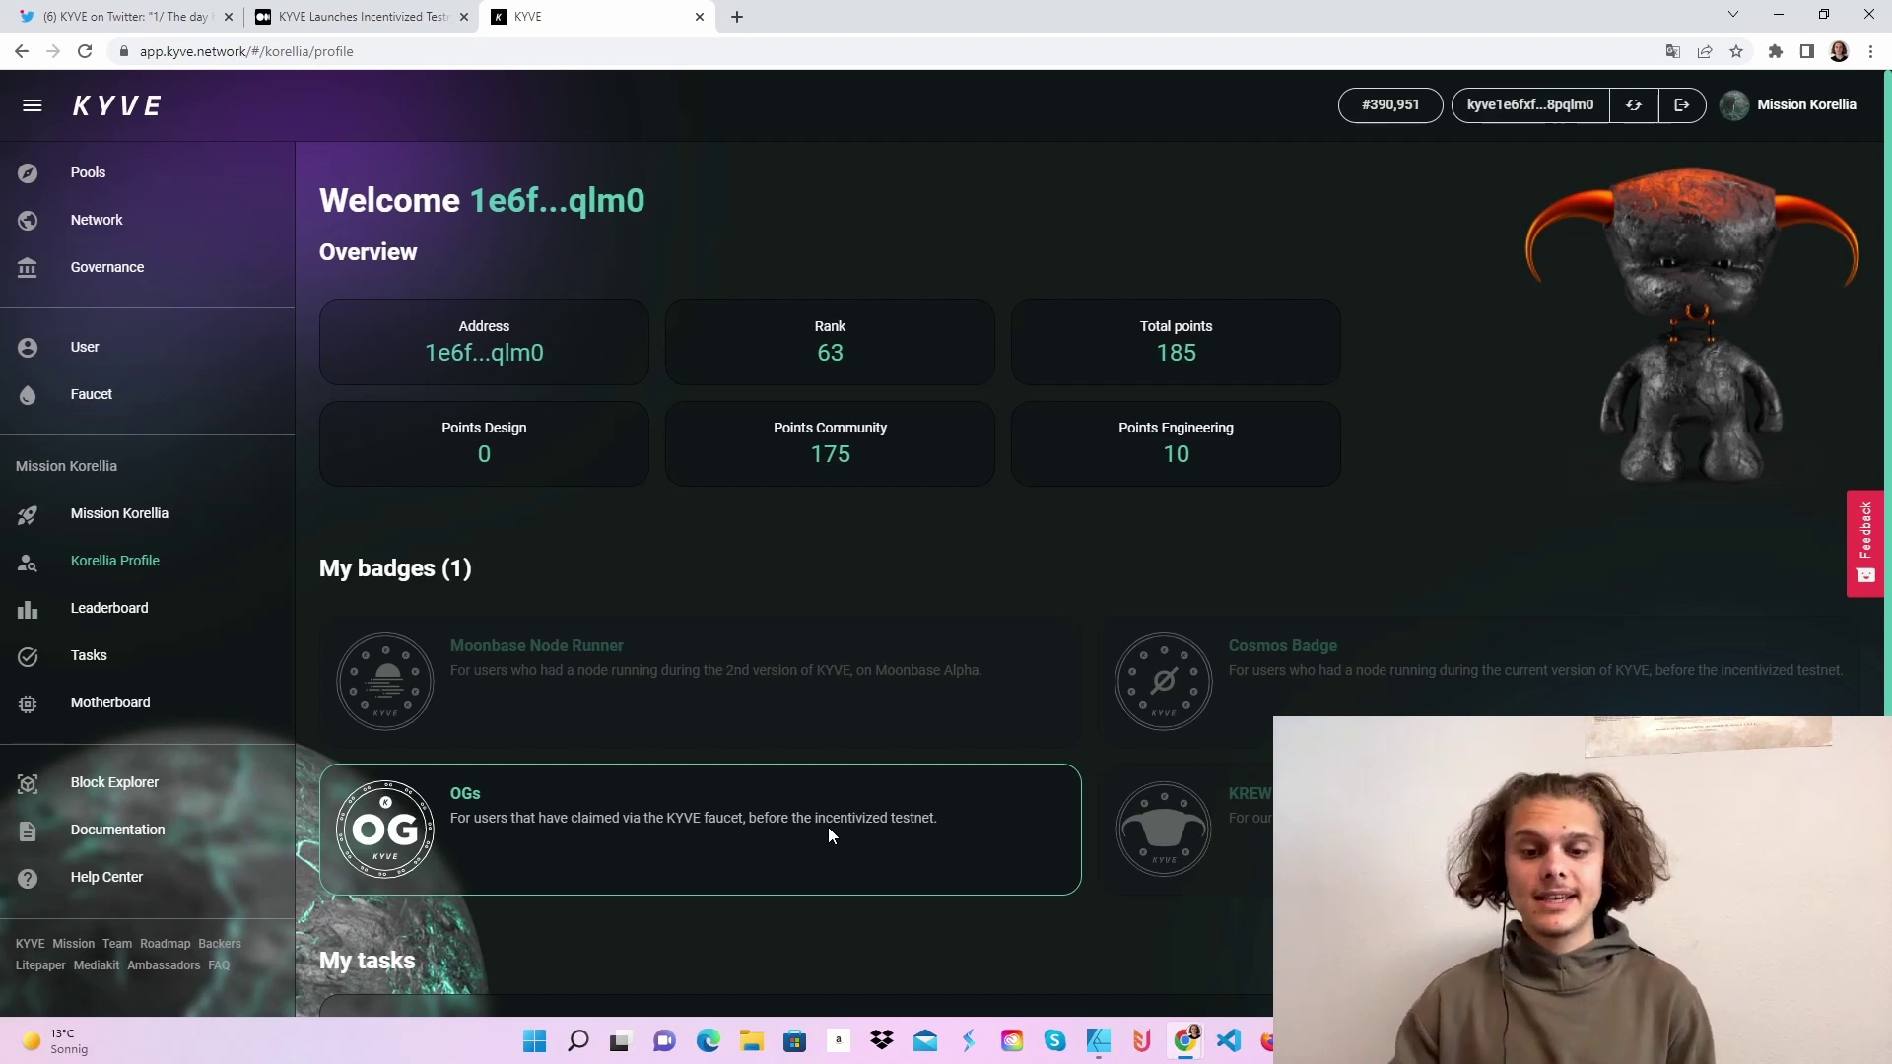
scroll(828, 836, down, 2)
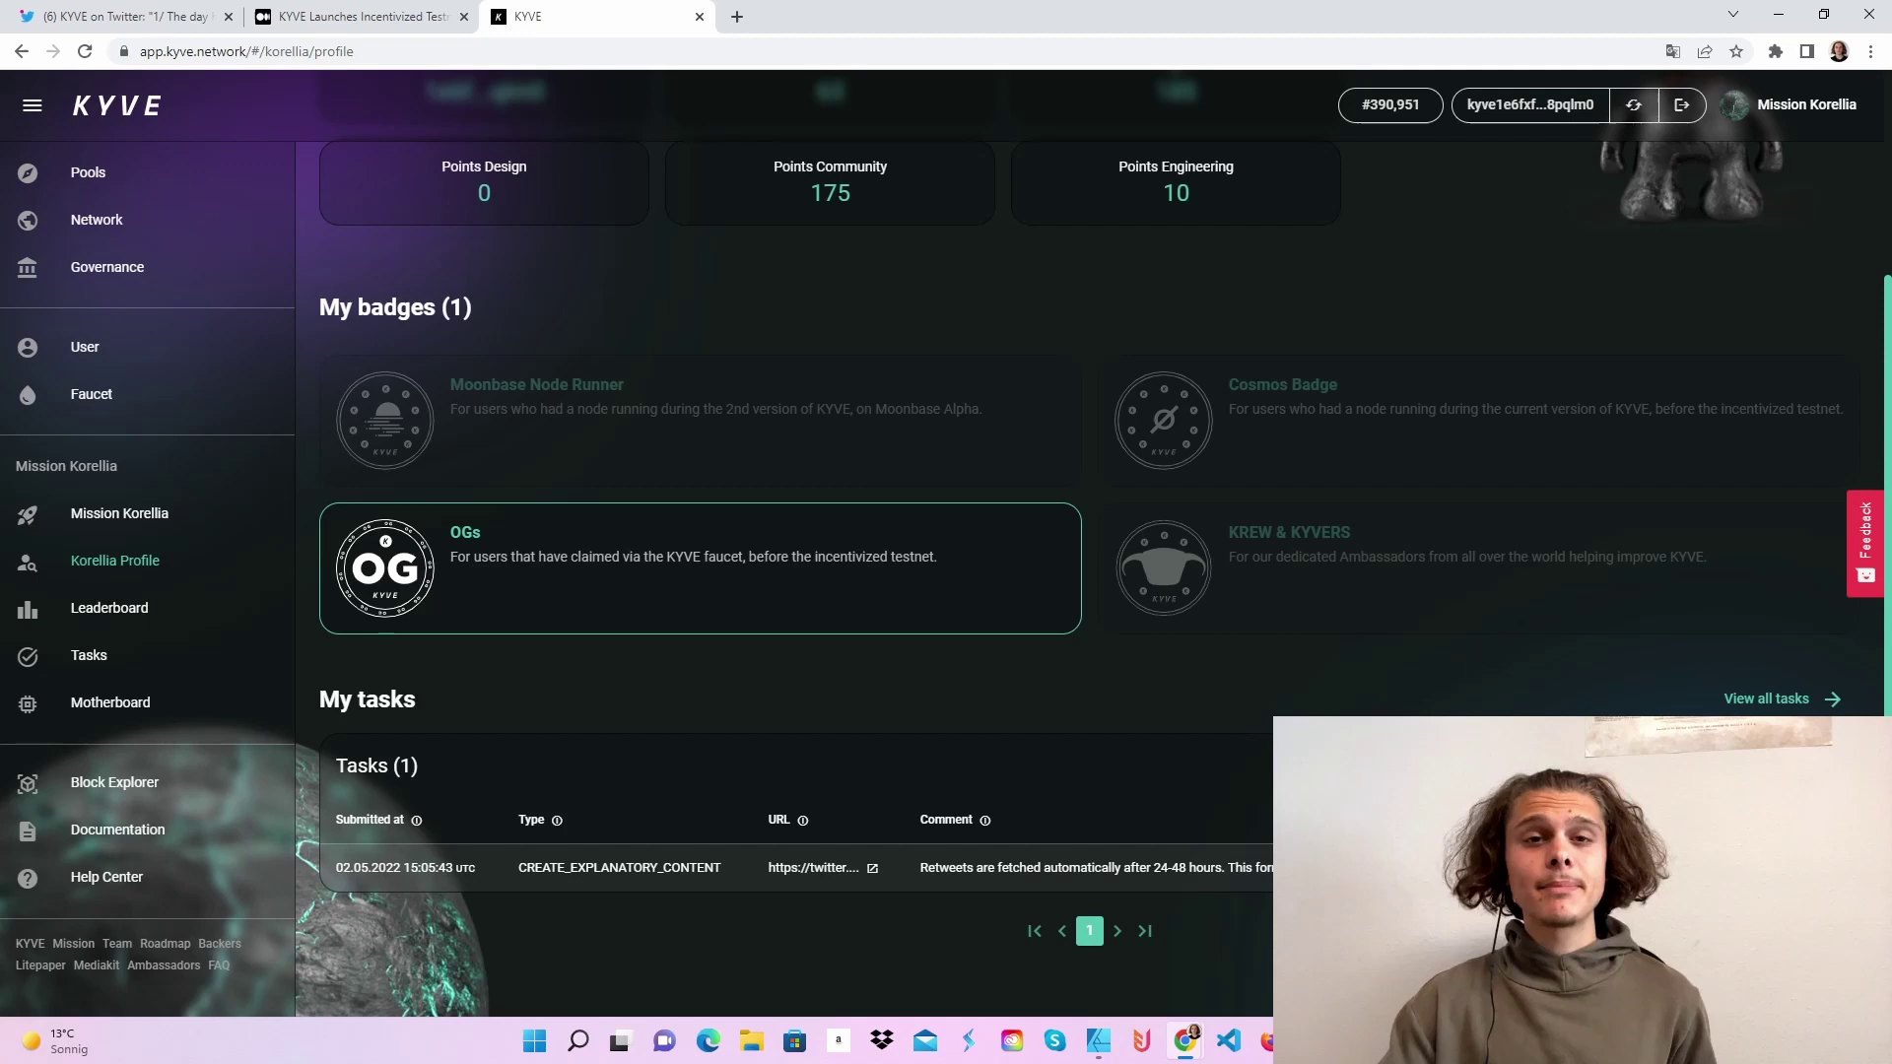
scroll(829, 665, up, 3)
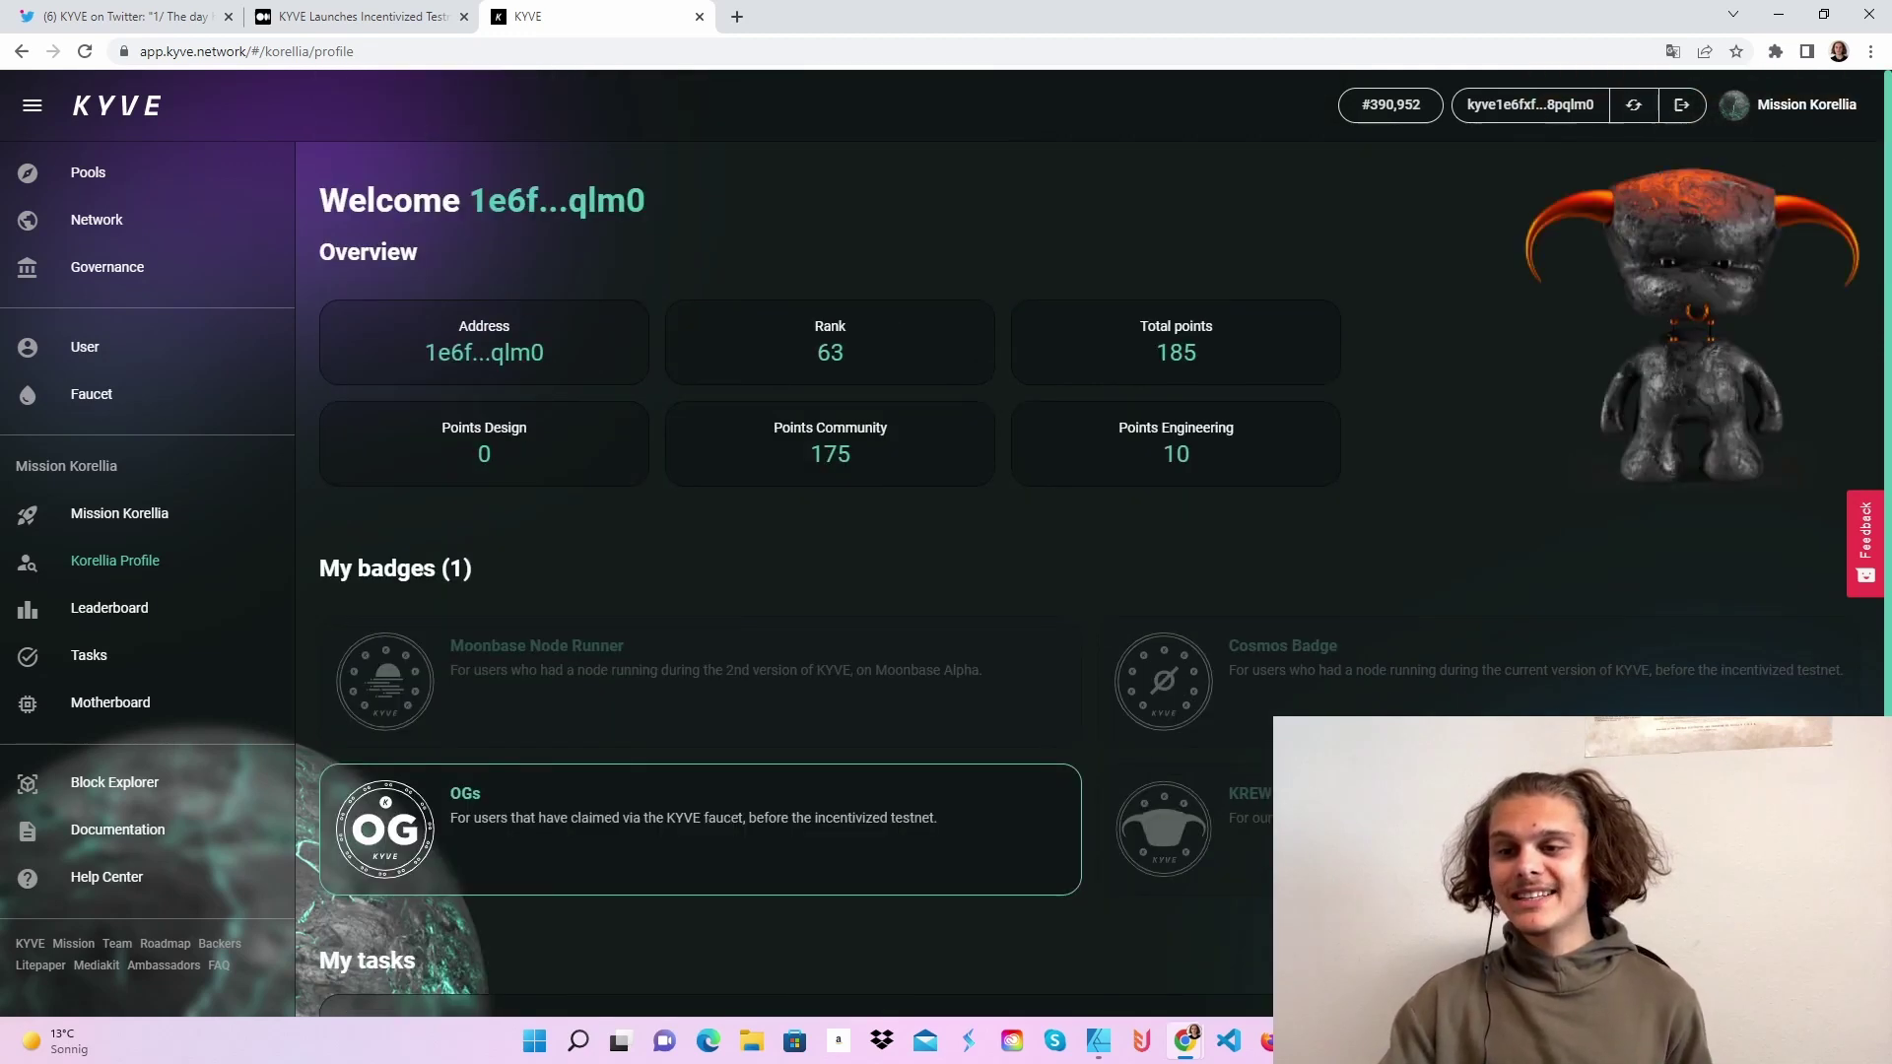
- Open the Korellia Leaderboard, with its four badges and 22,574-participant ranking
click(108, 607)
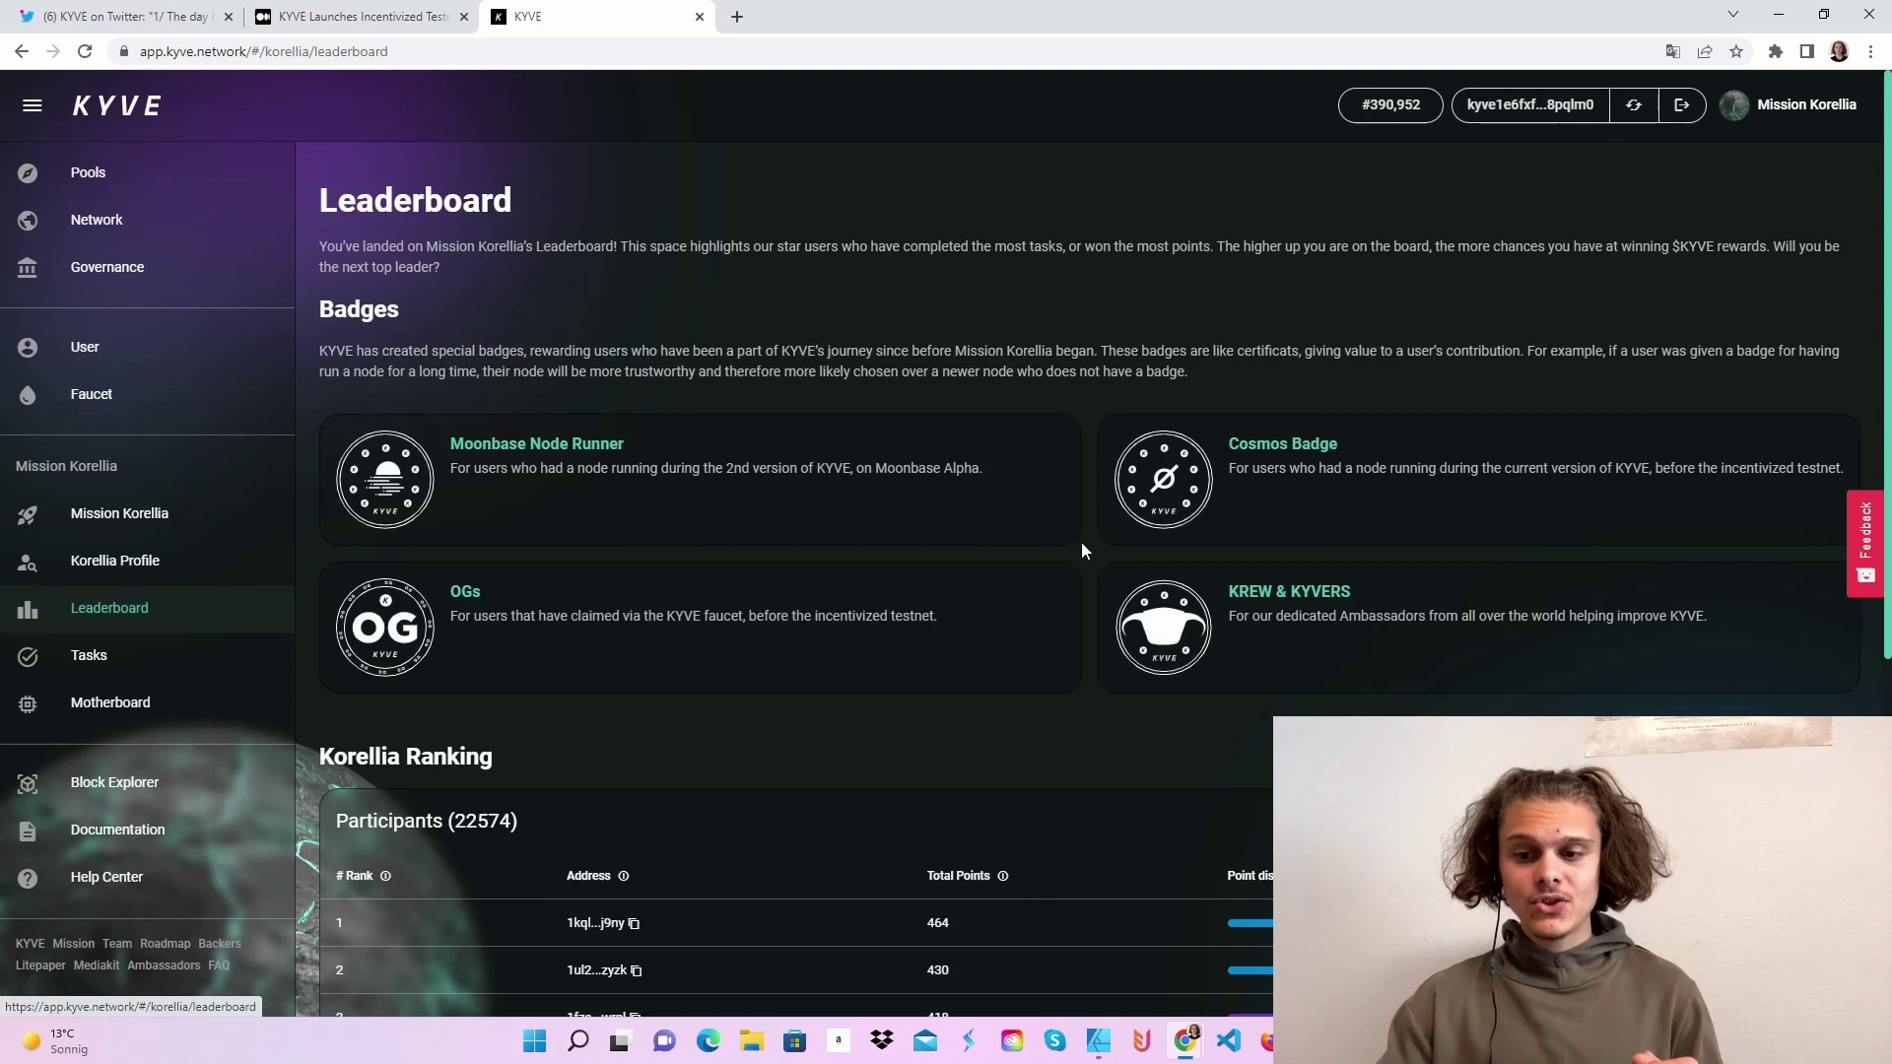
scroll(1096, 593, down, 1)
scroll(1095, 593, down, 1)
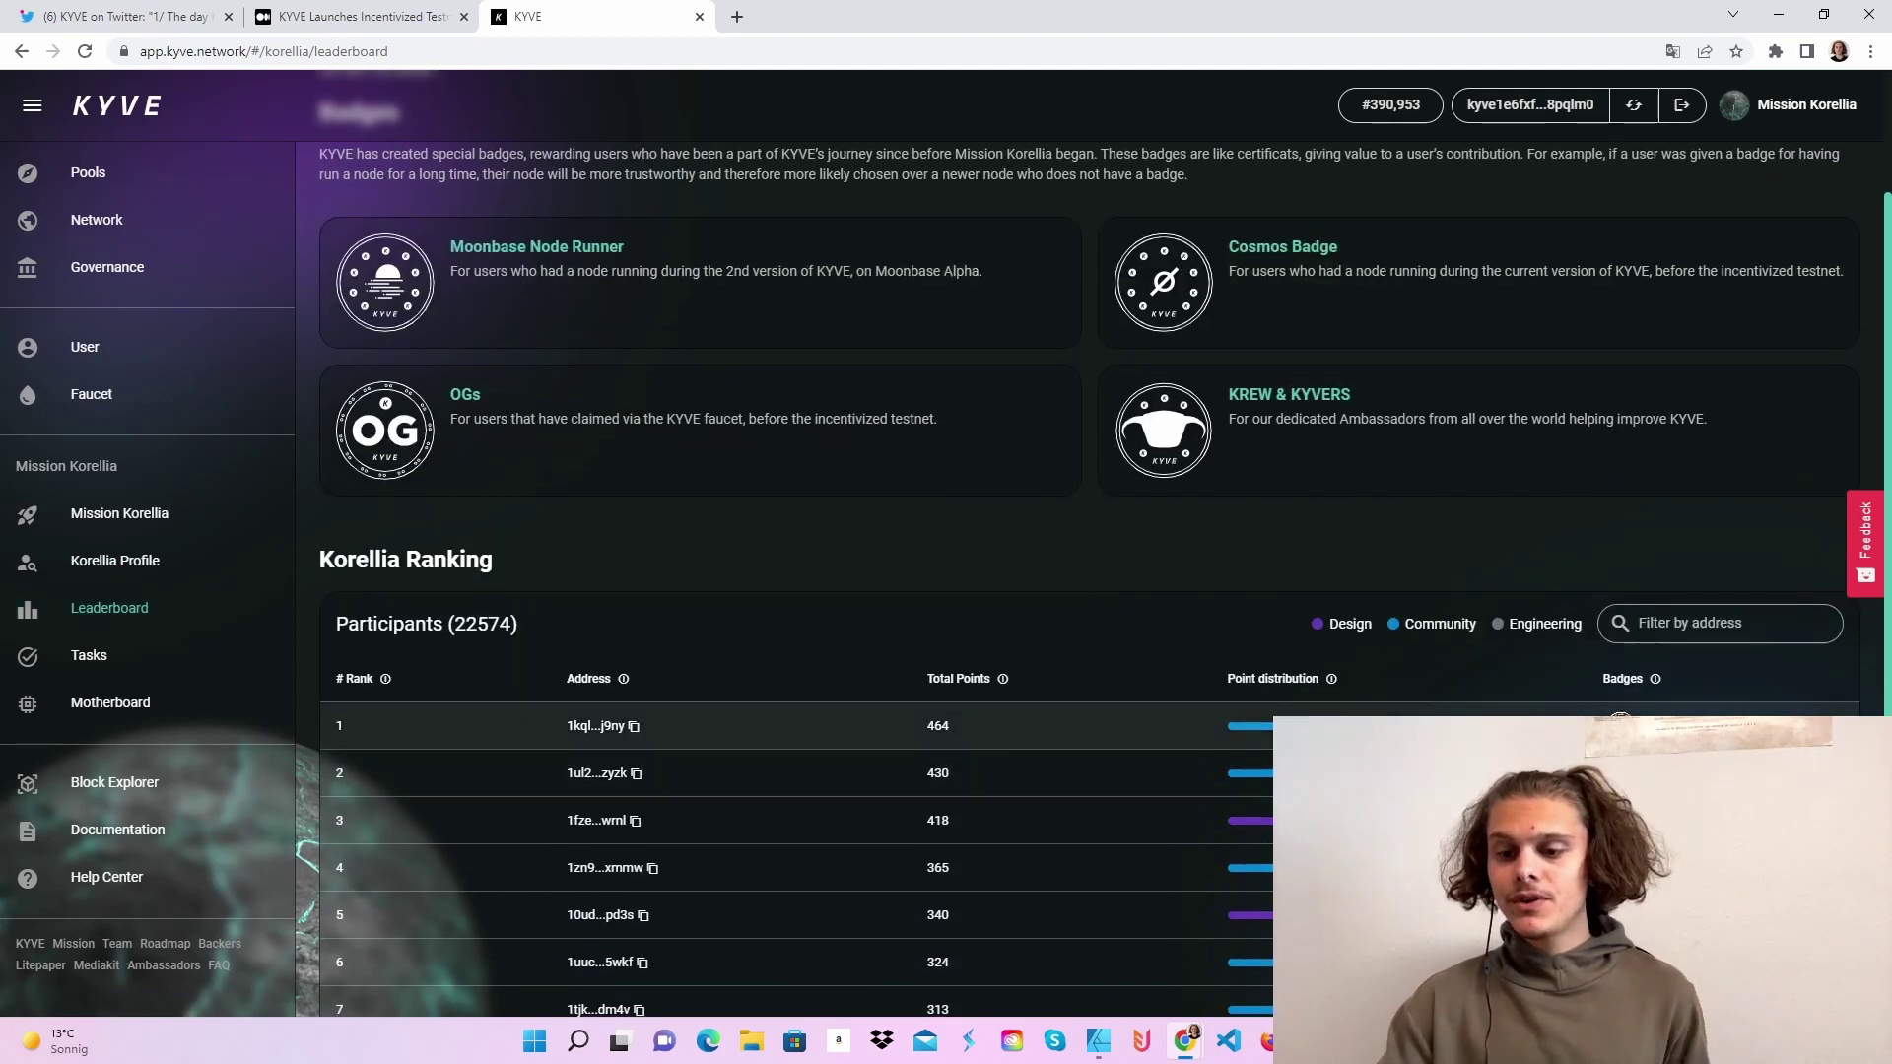
- Review the Korellia task list and faucet page, highlighting the faucet prerequisites on Twitter tasks
click(154, 653)
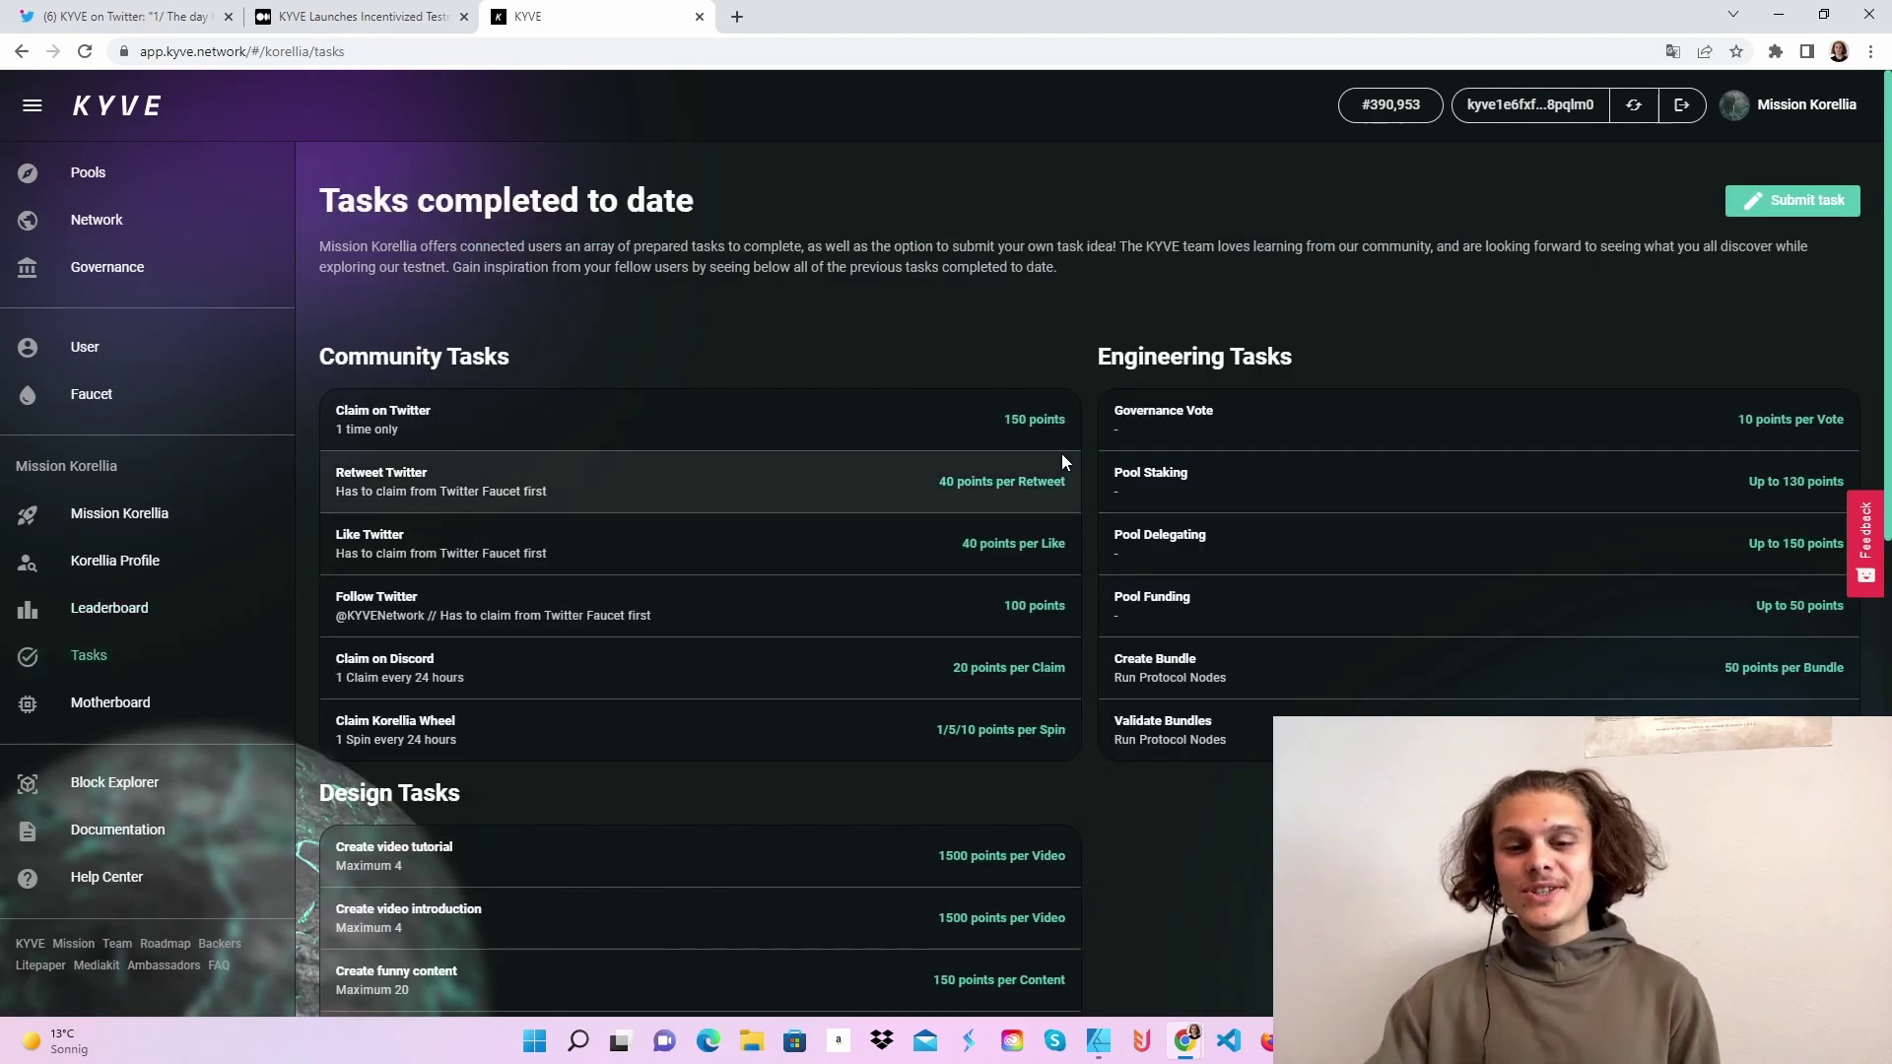
click(218, 386)
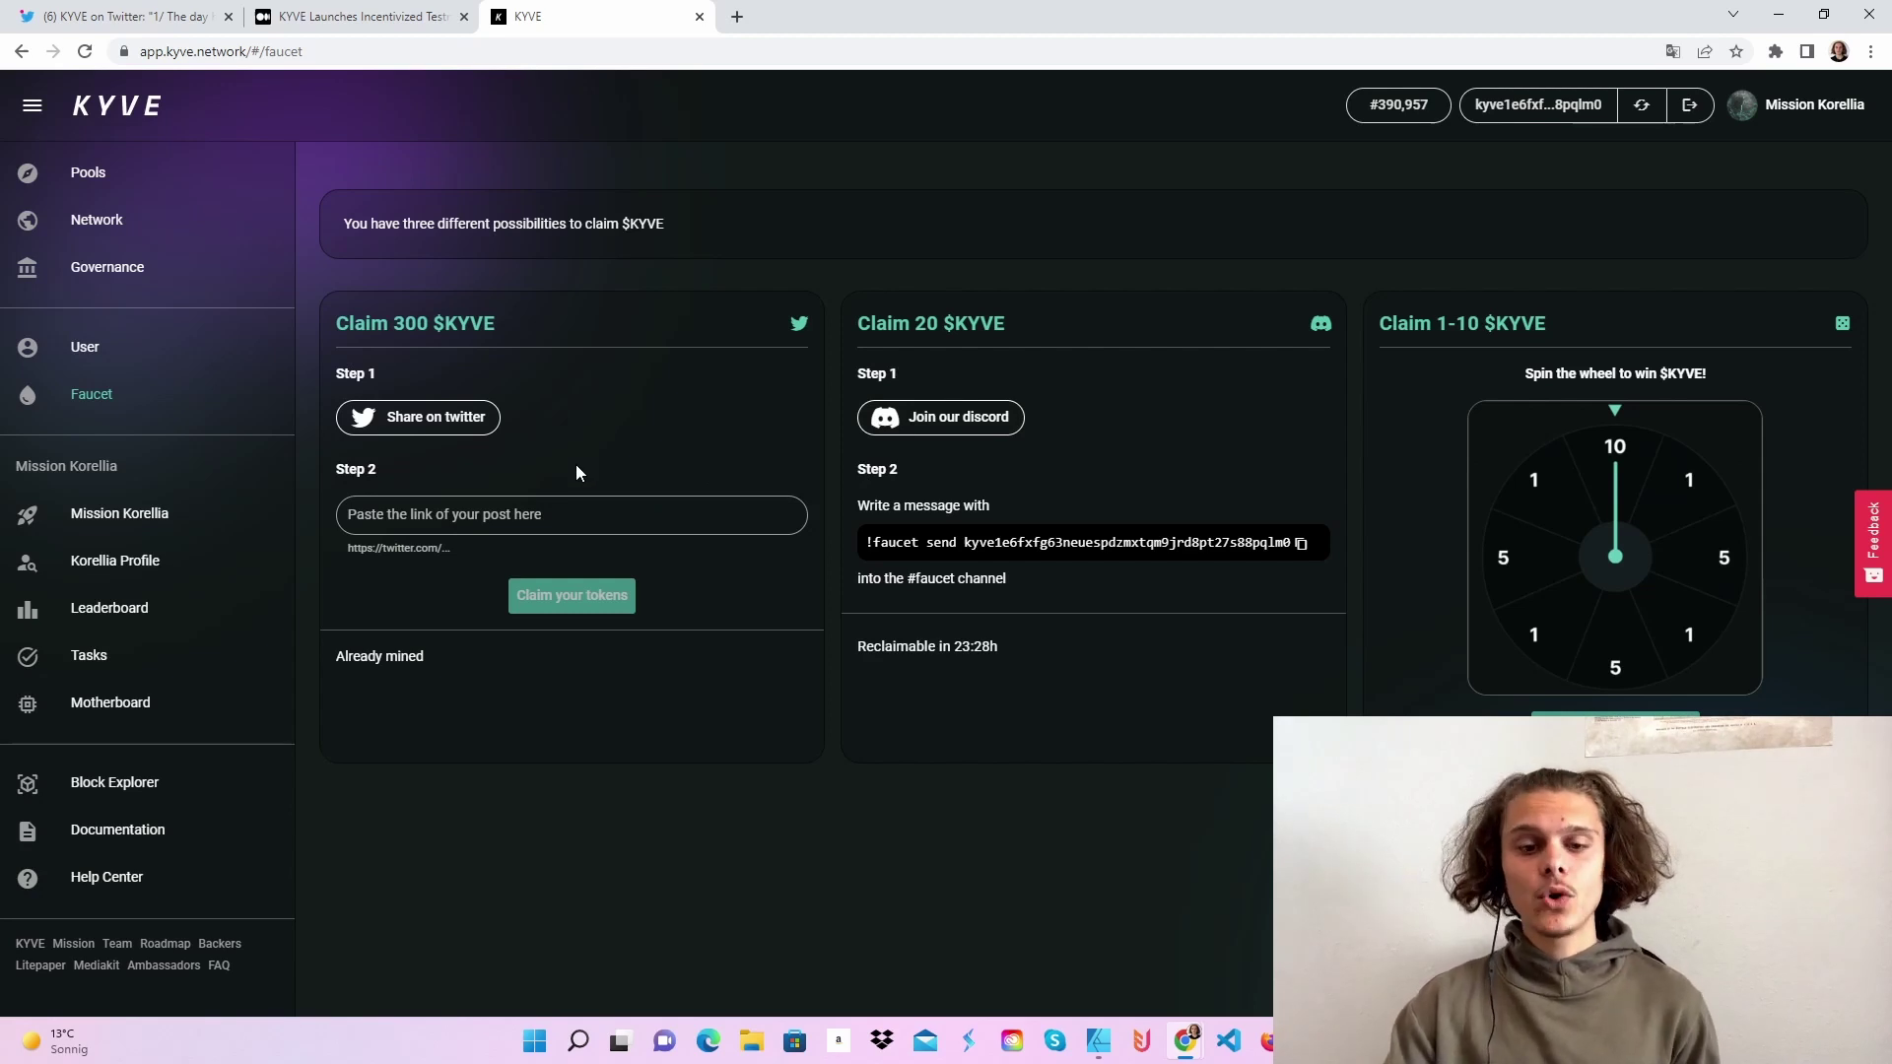
click(89, 655)
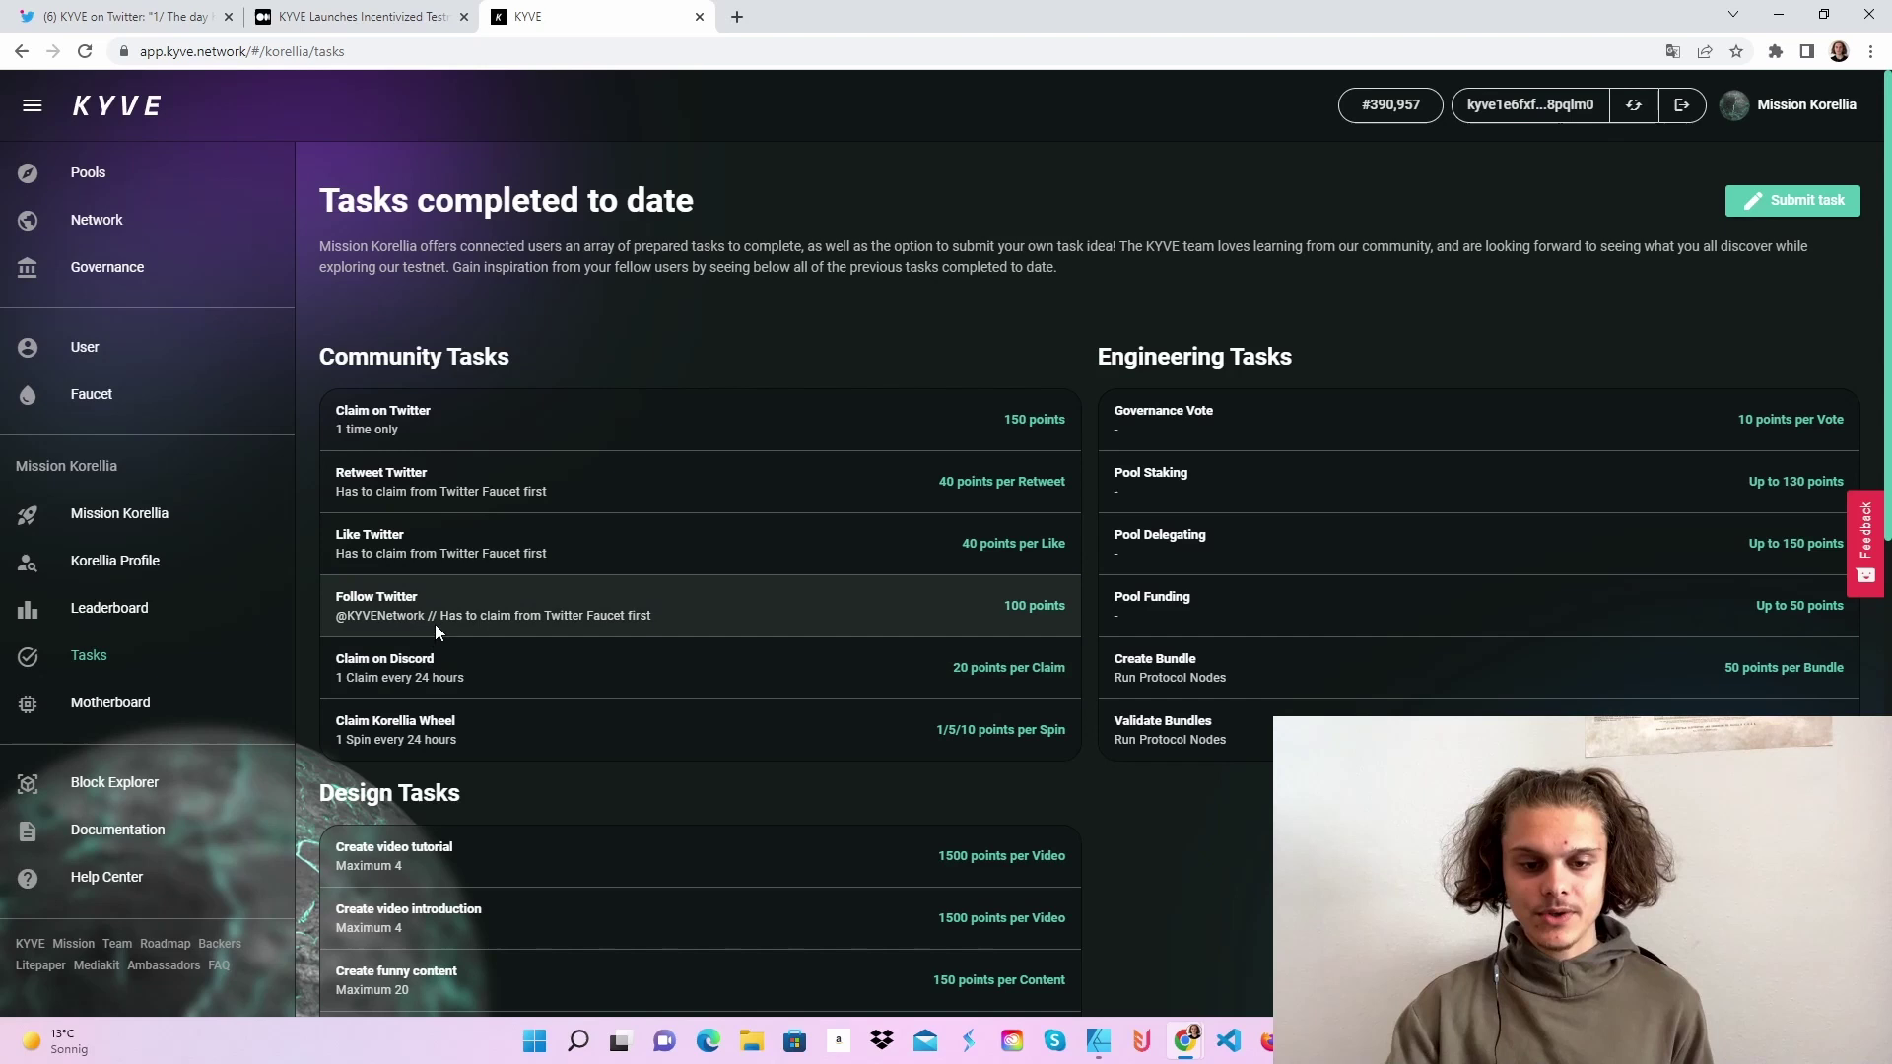
drag(438, 614, 650, 615)
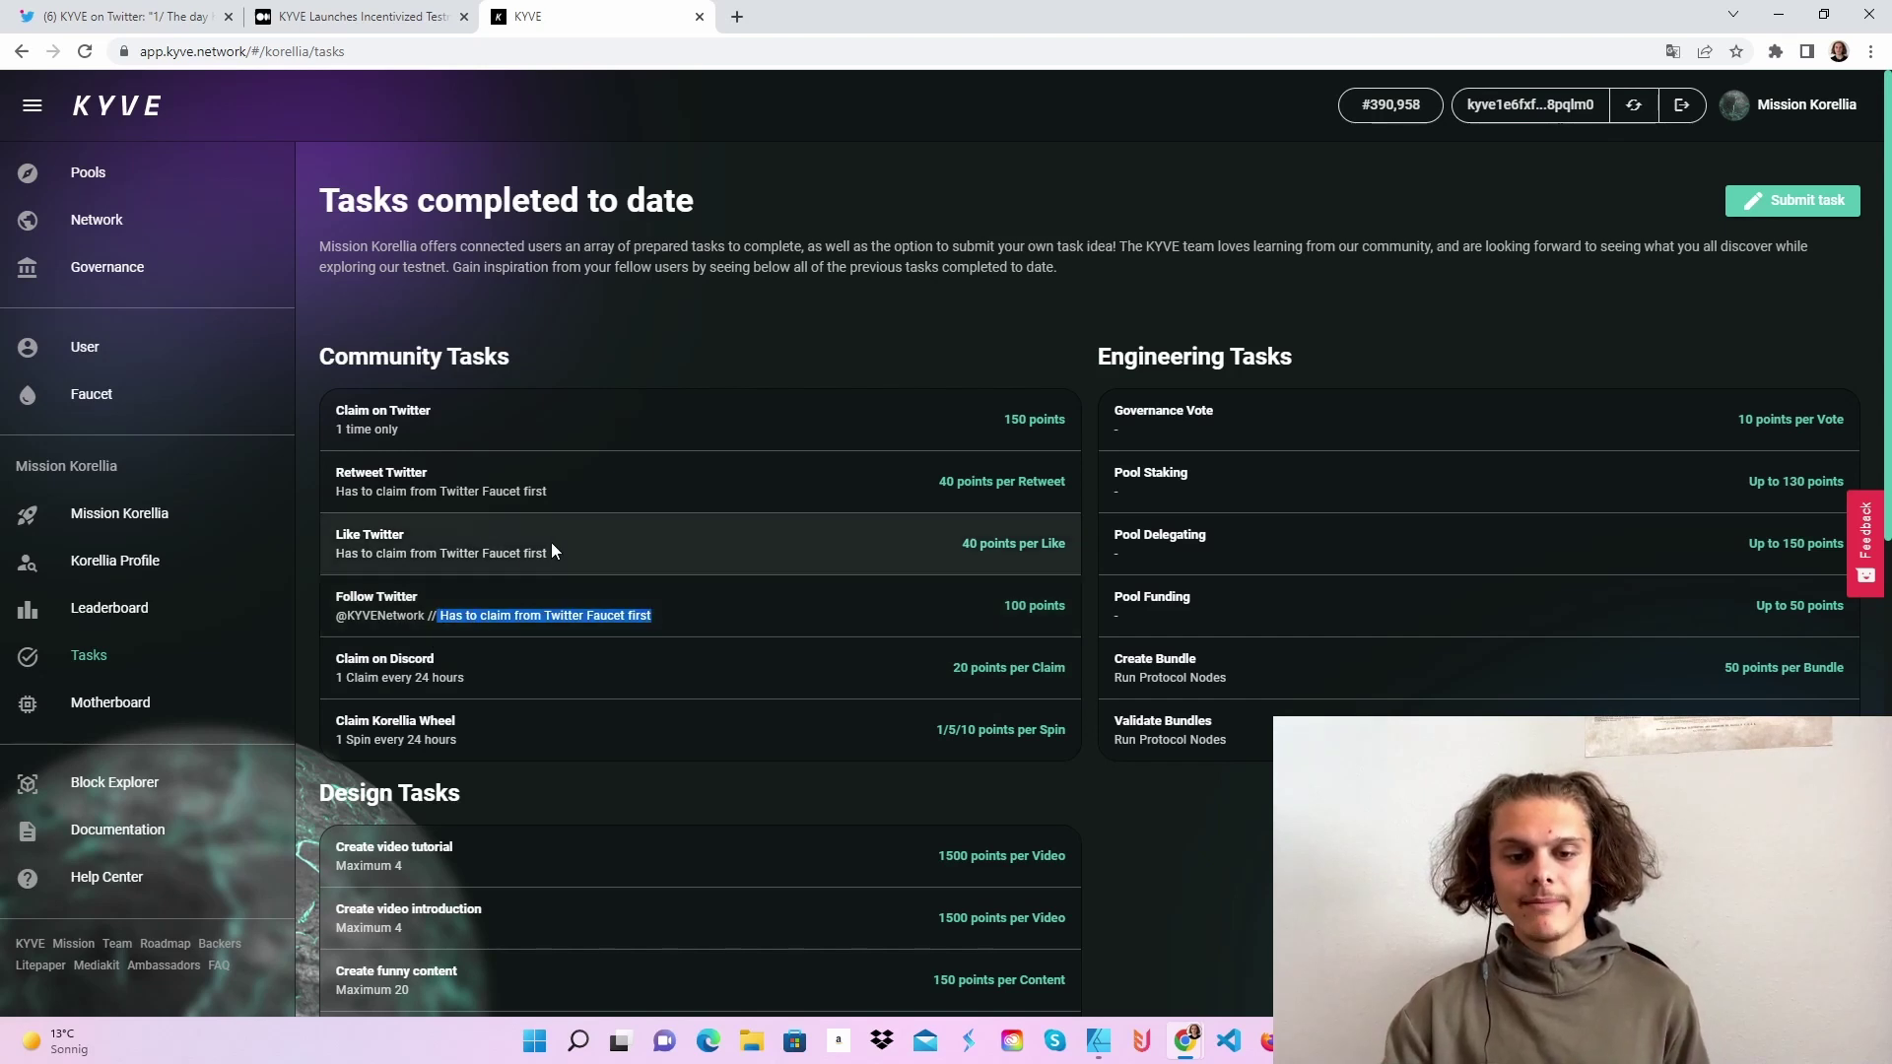
drag(440, 553, 340, 554)
drag(441, 490, 583, 490)
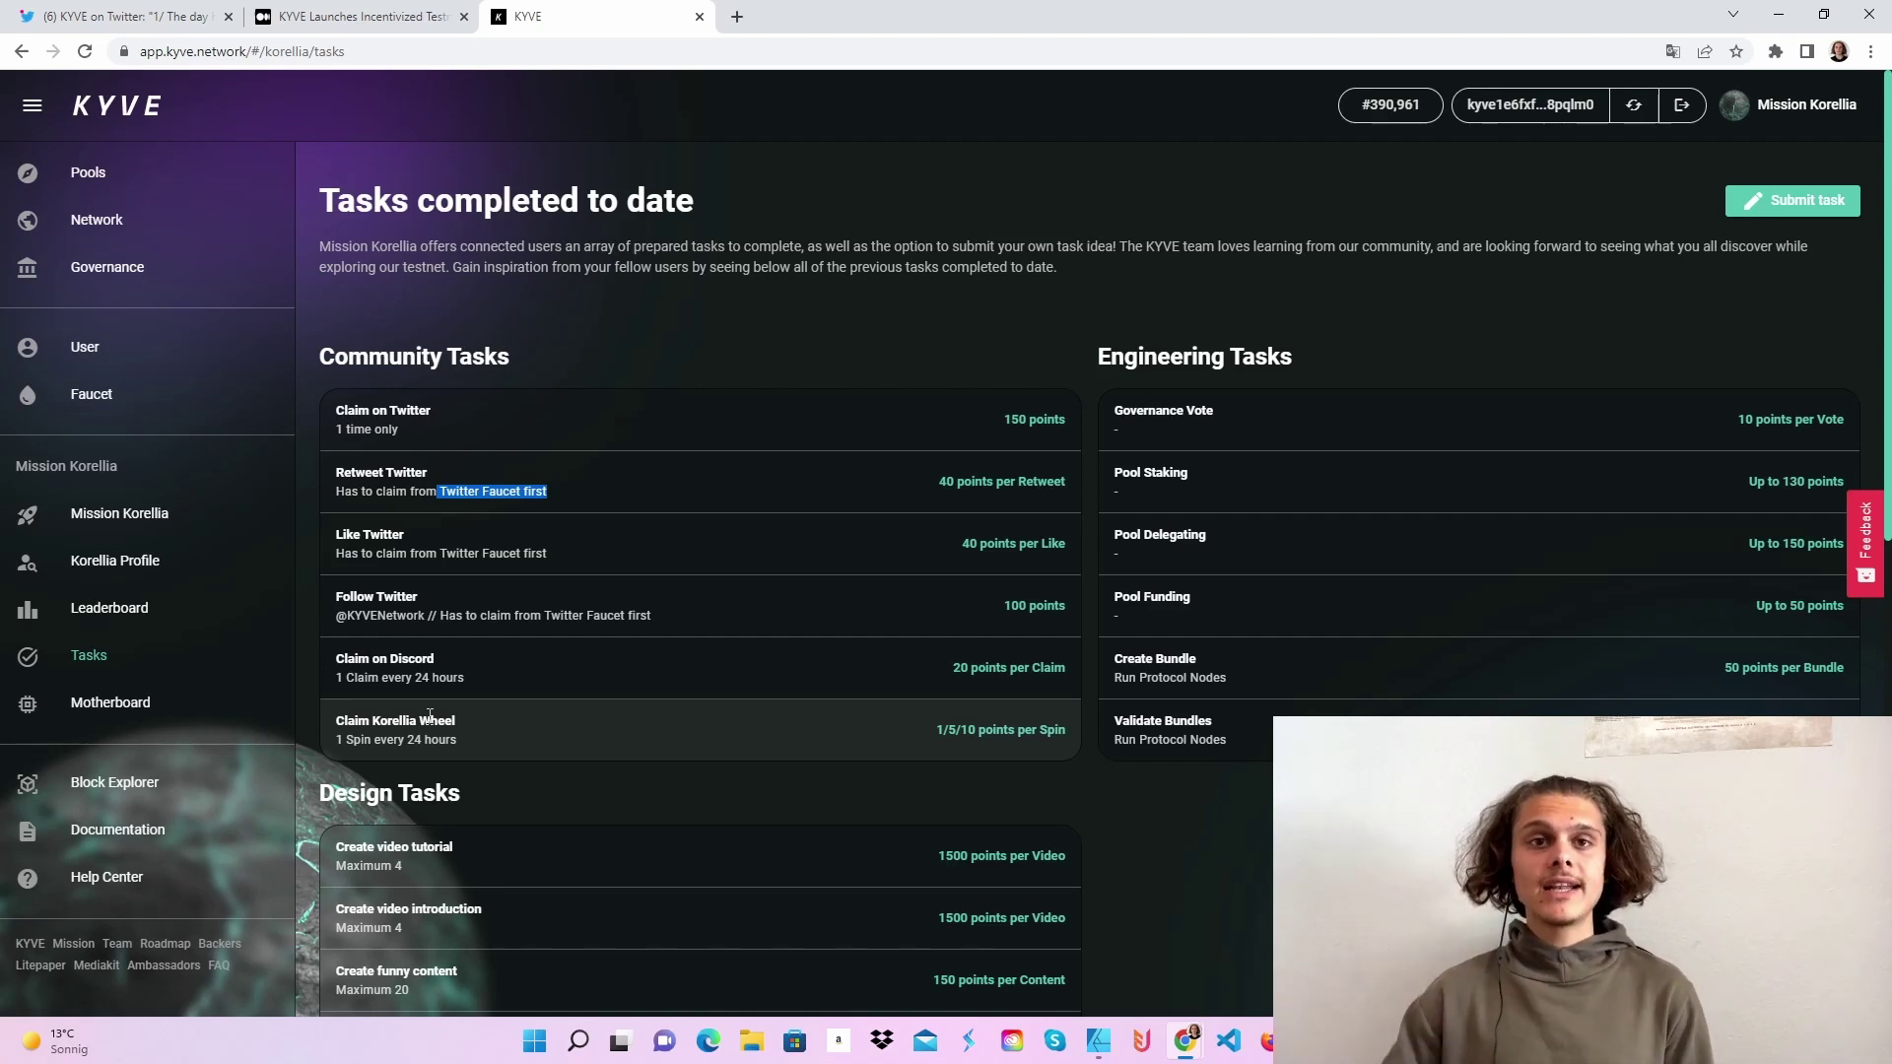
scroll(429, 715, down, 2)
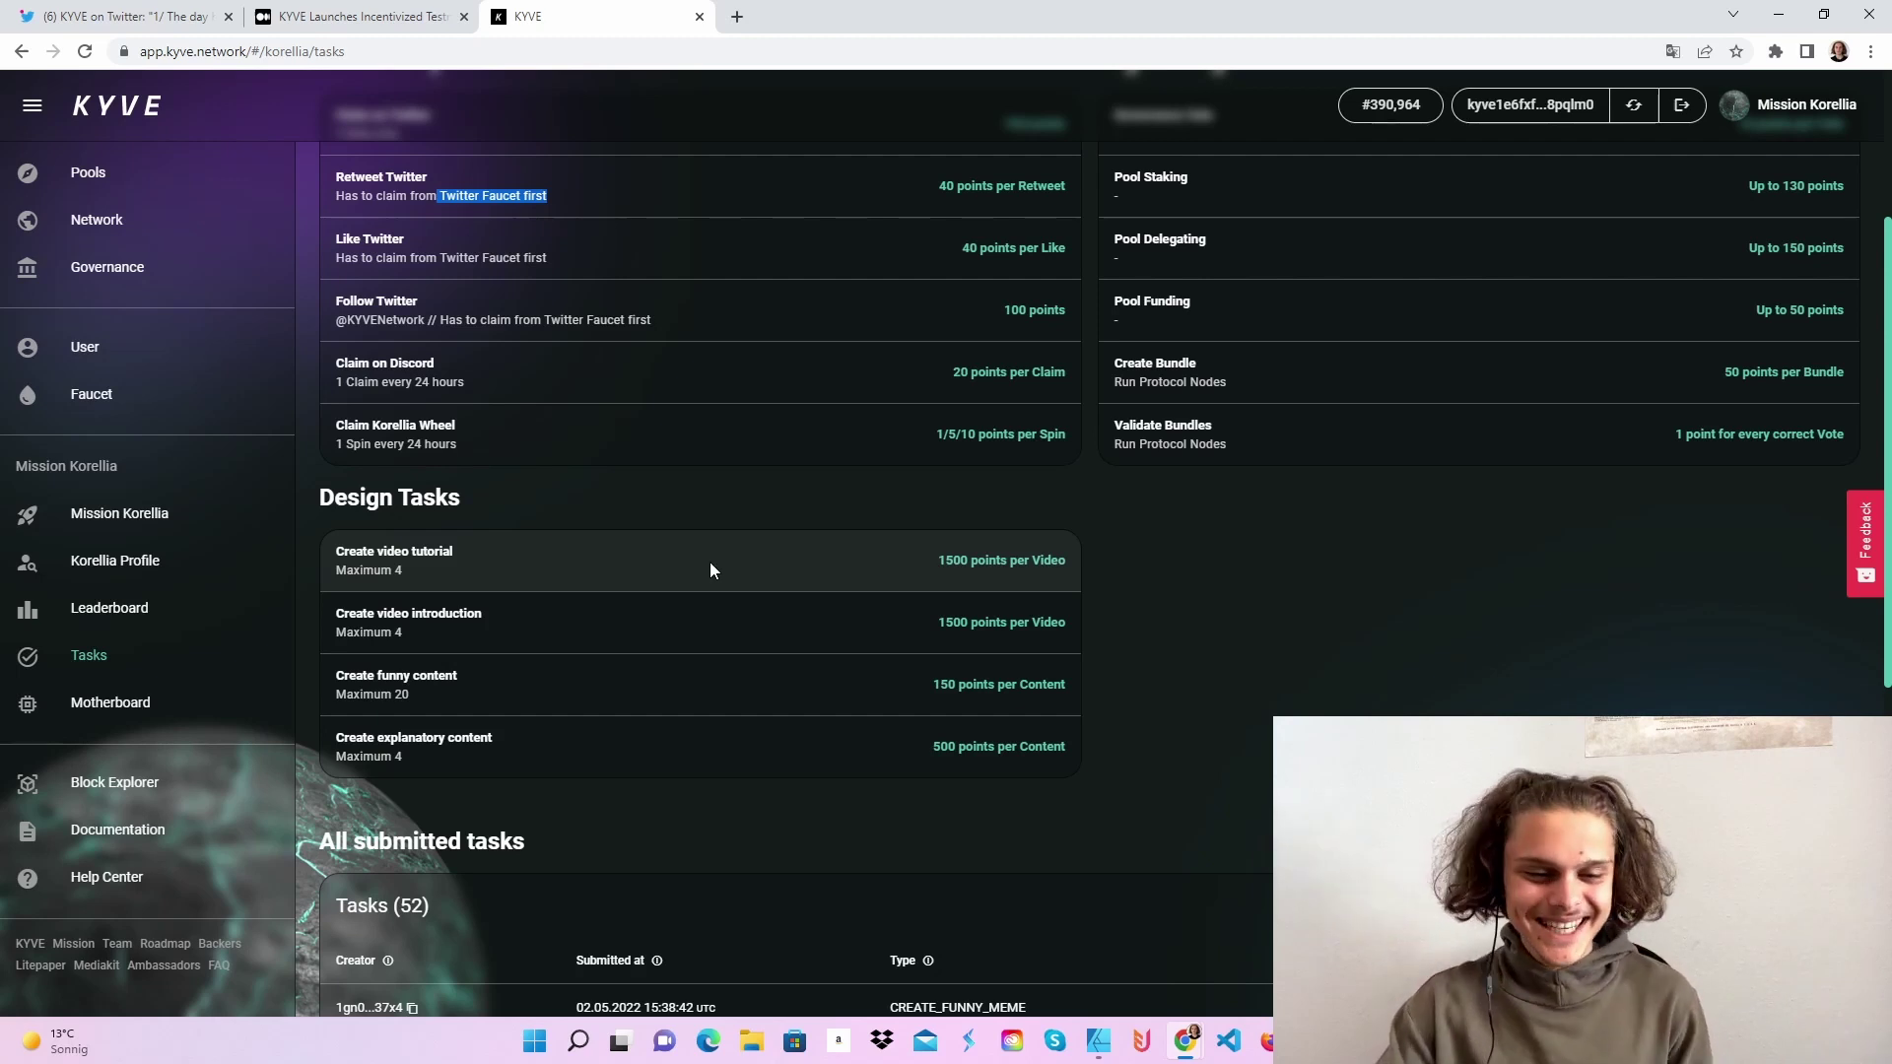
scroll(1155, 553, up, 1)
scroll(1154, 554, up, 3)
scroll(1285, 431, up, 2)
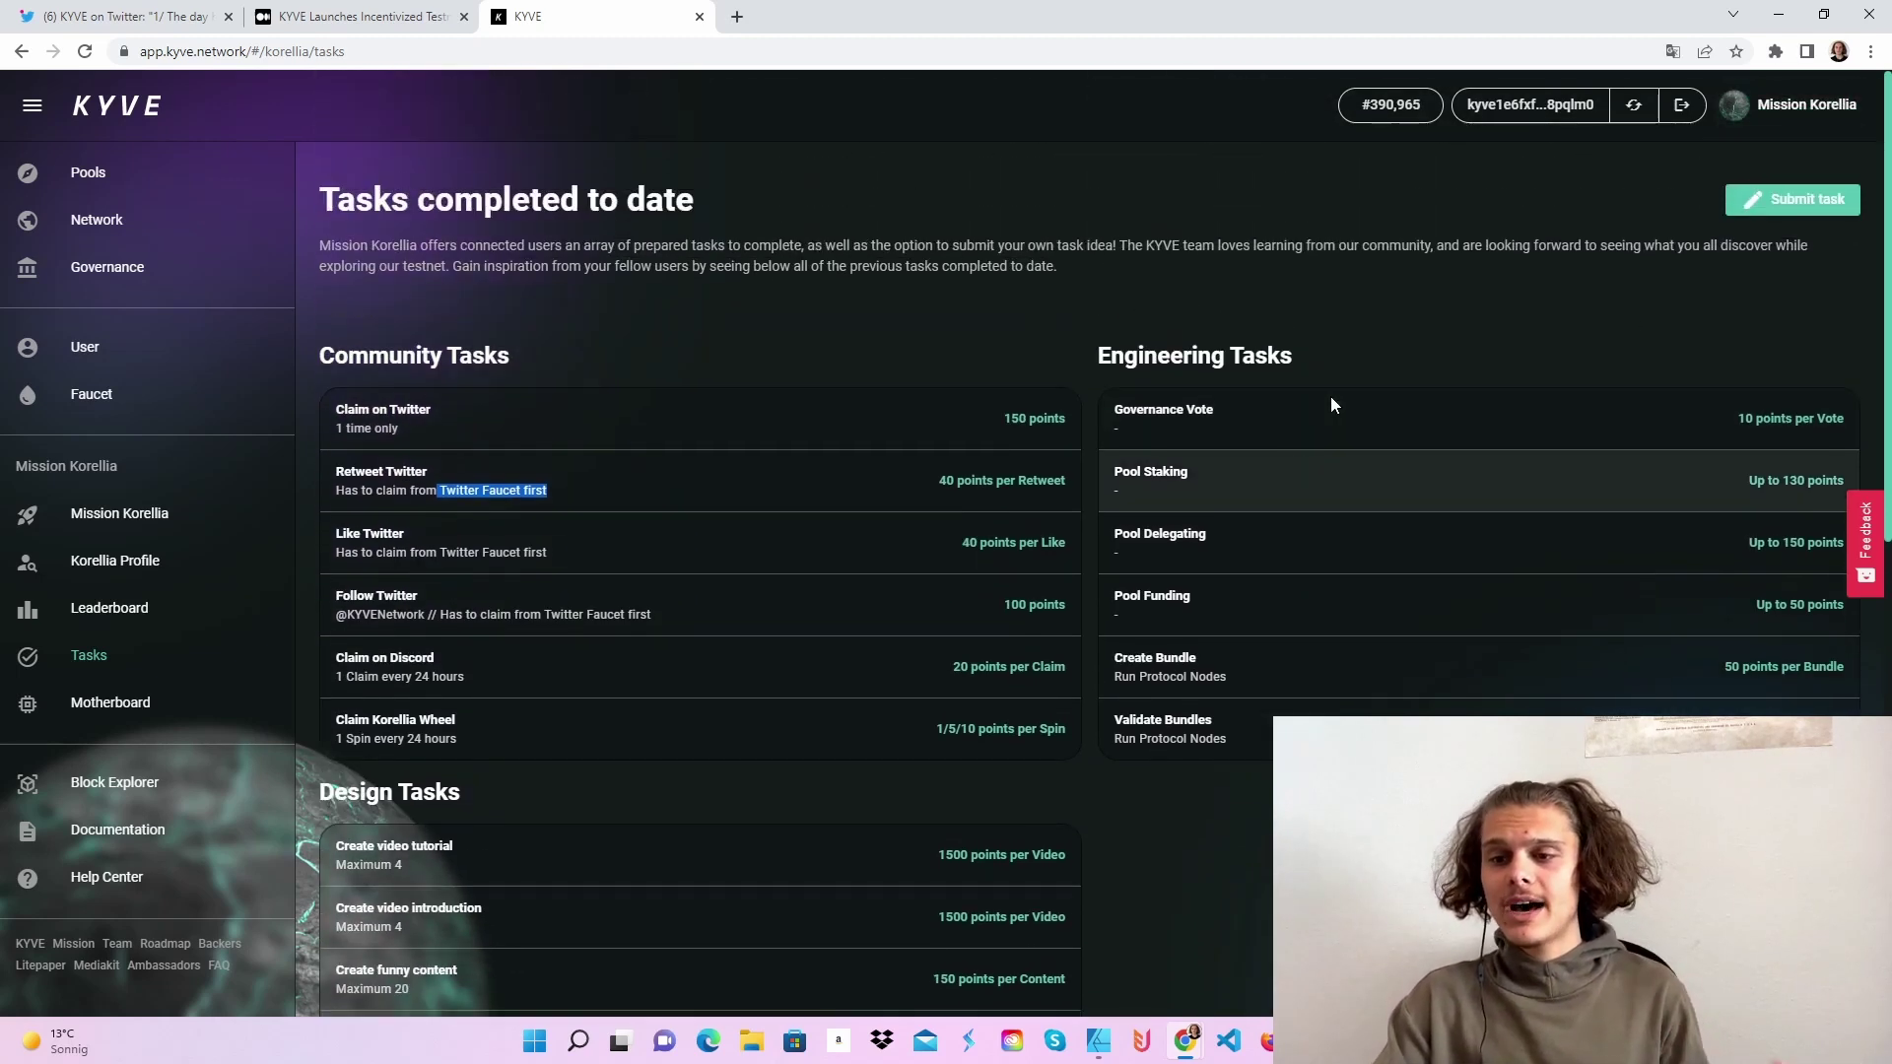
click(1792, 200)
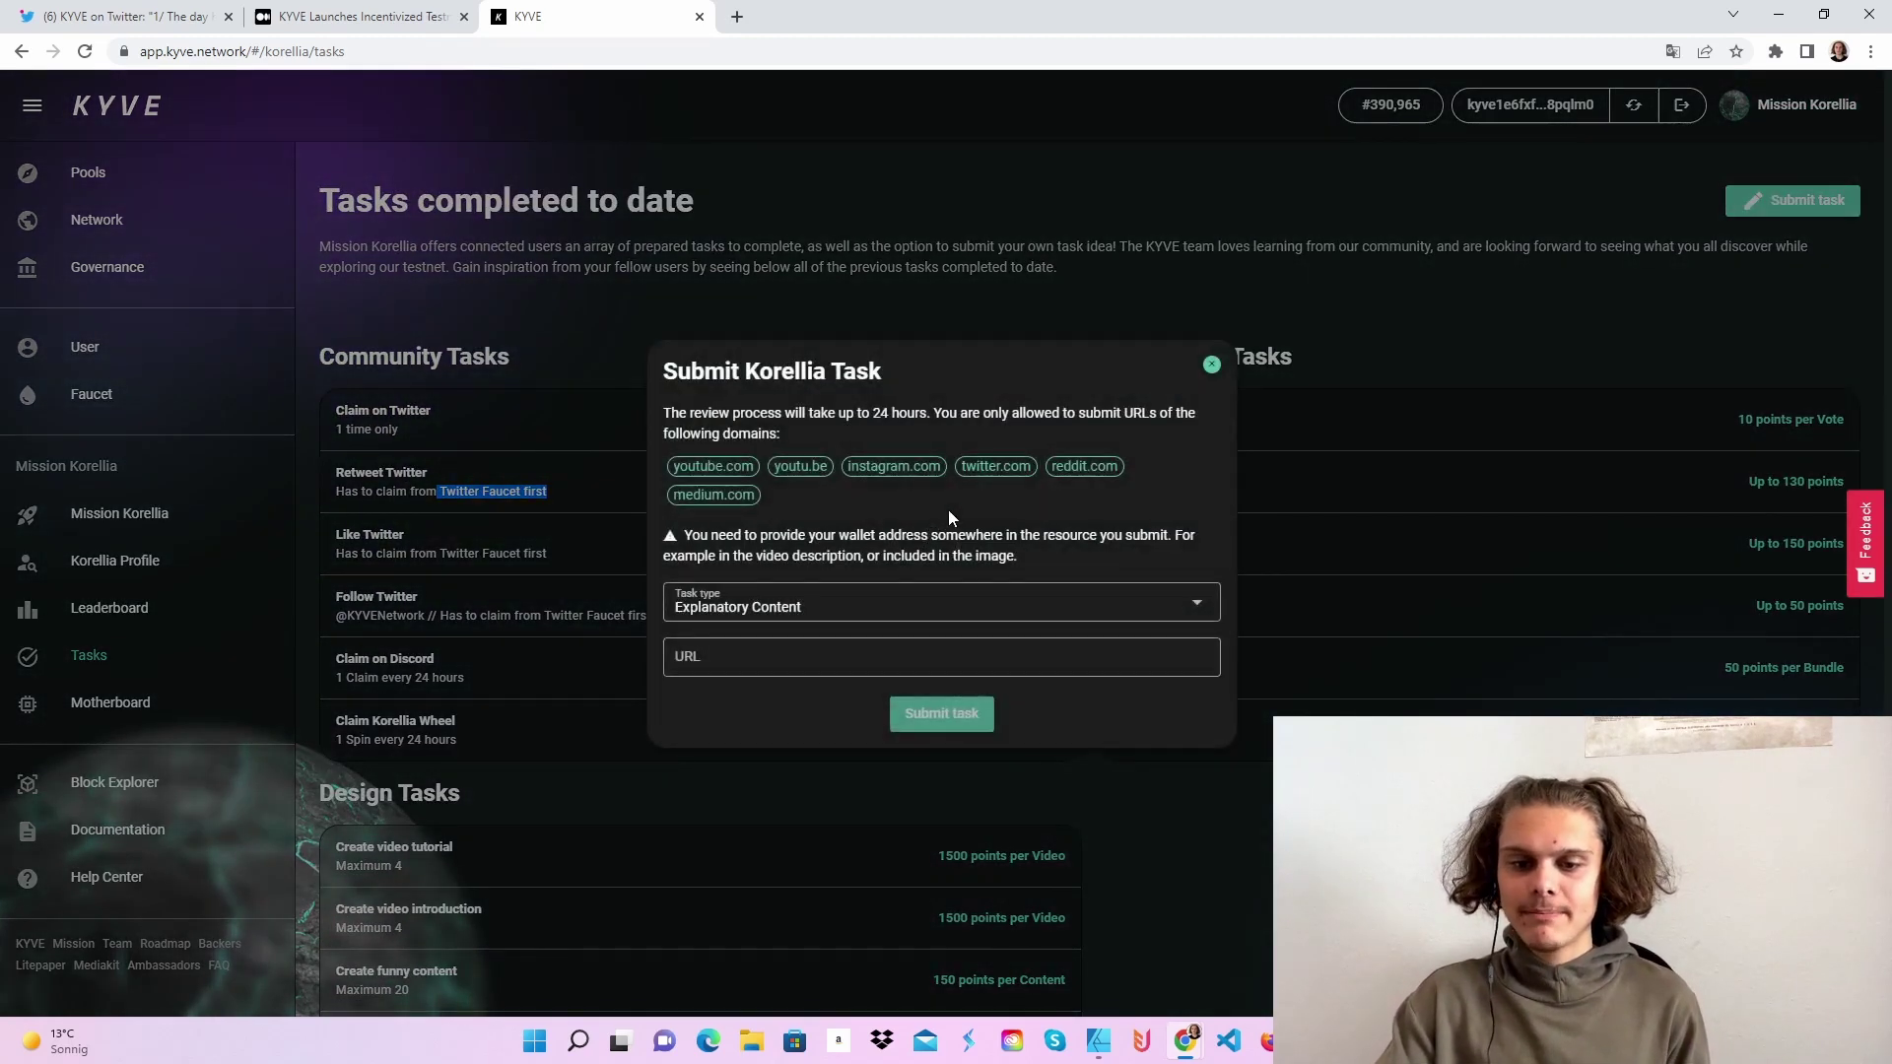
click(858, 610)
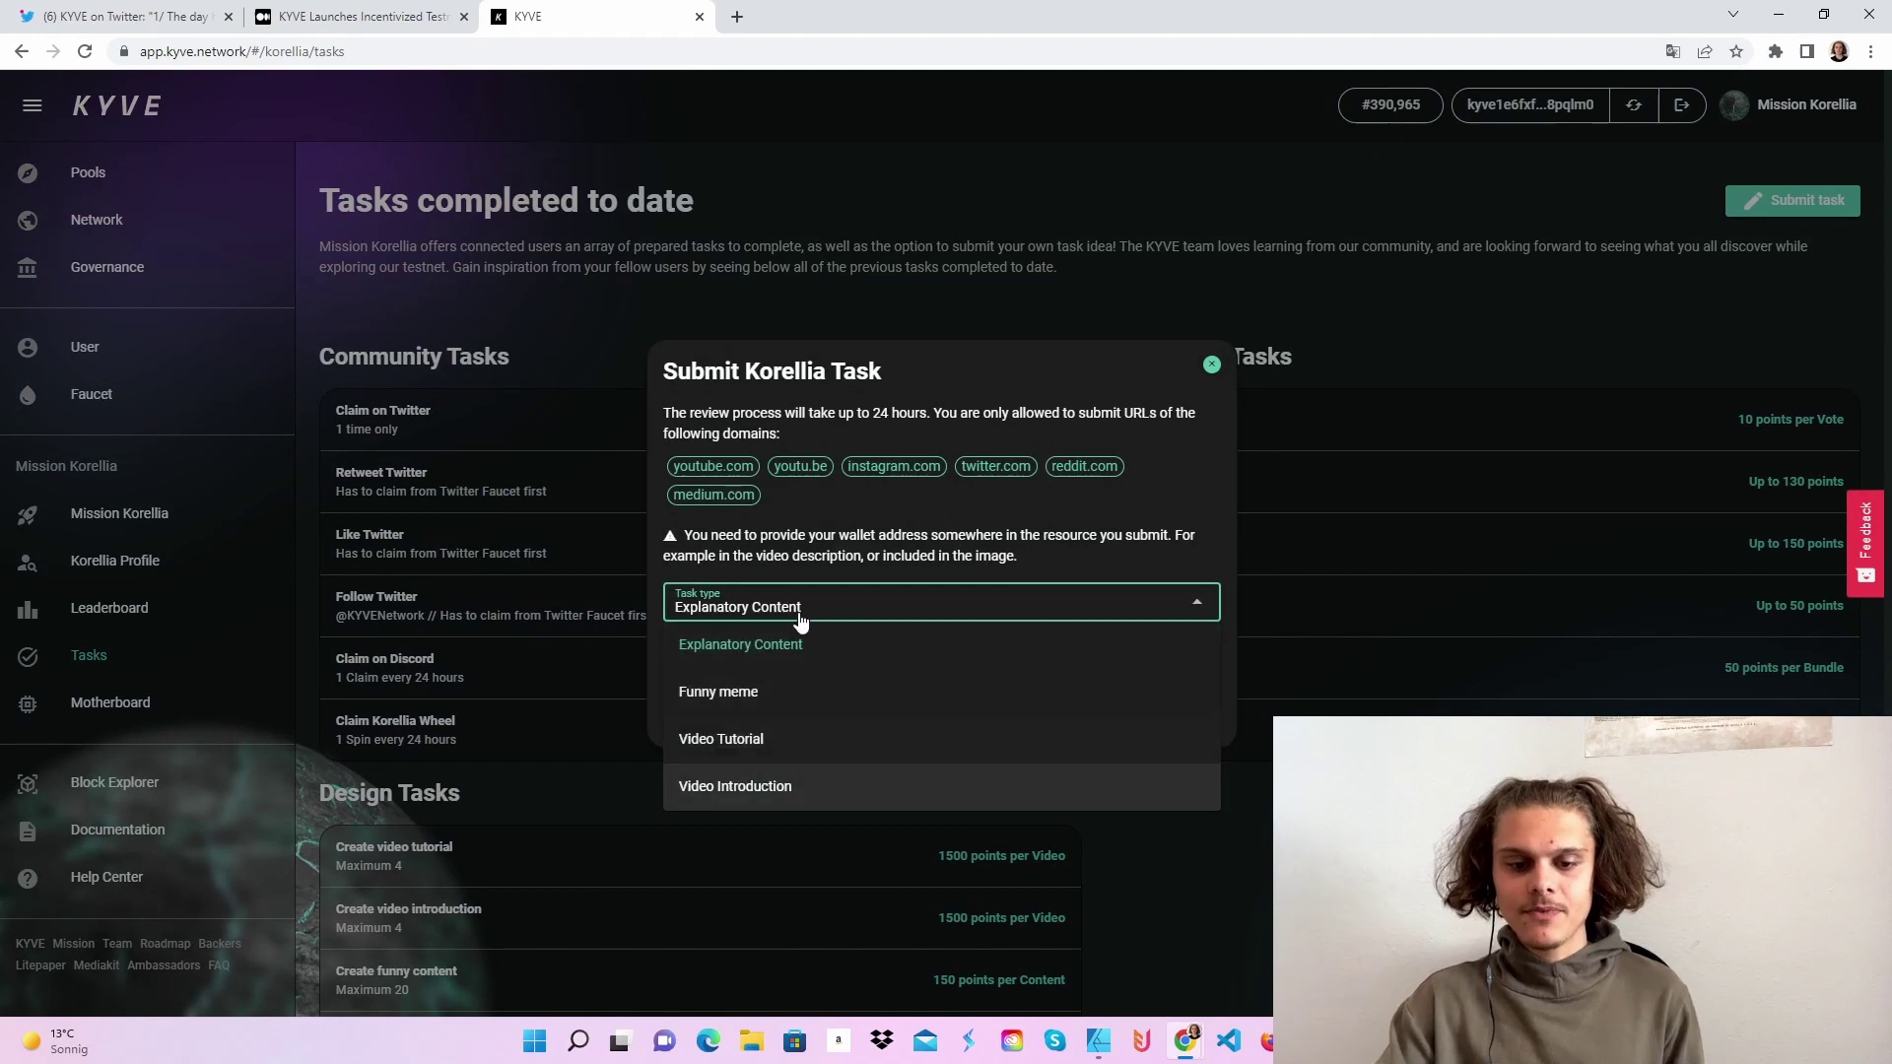
click(827, 614)
click(771, 651)
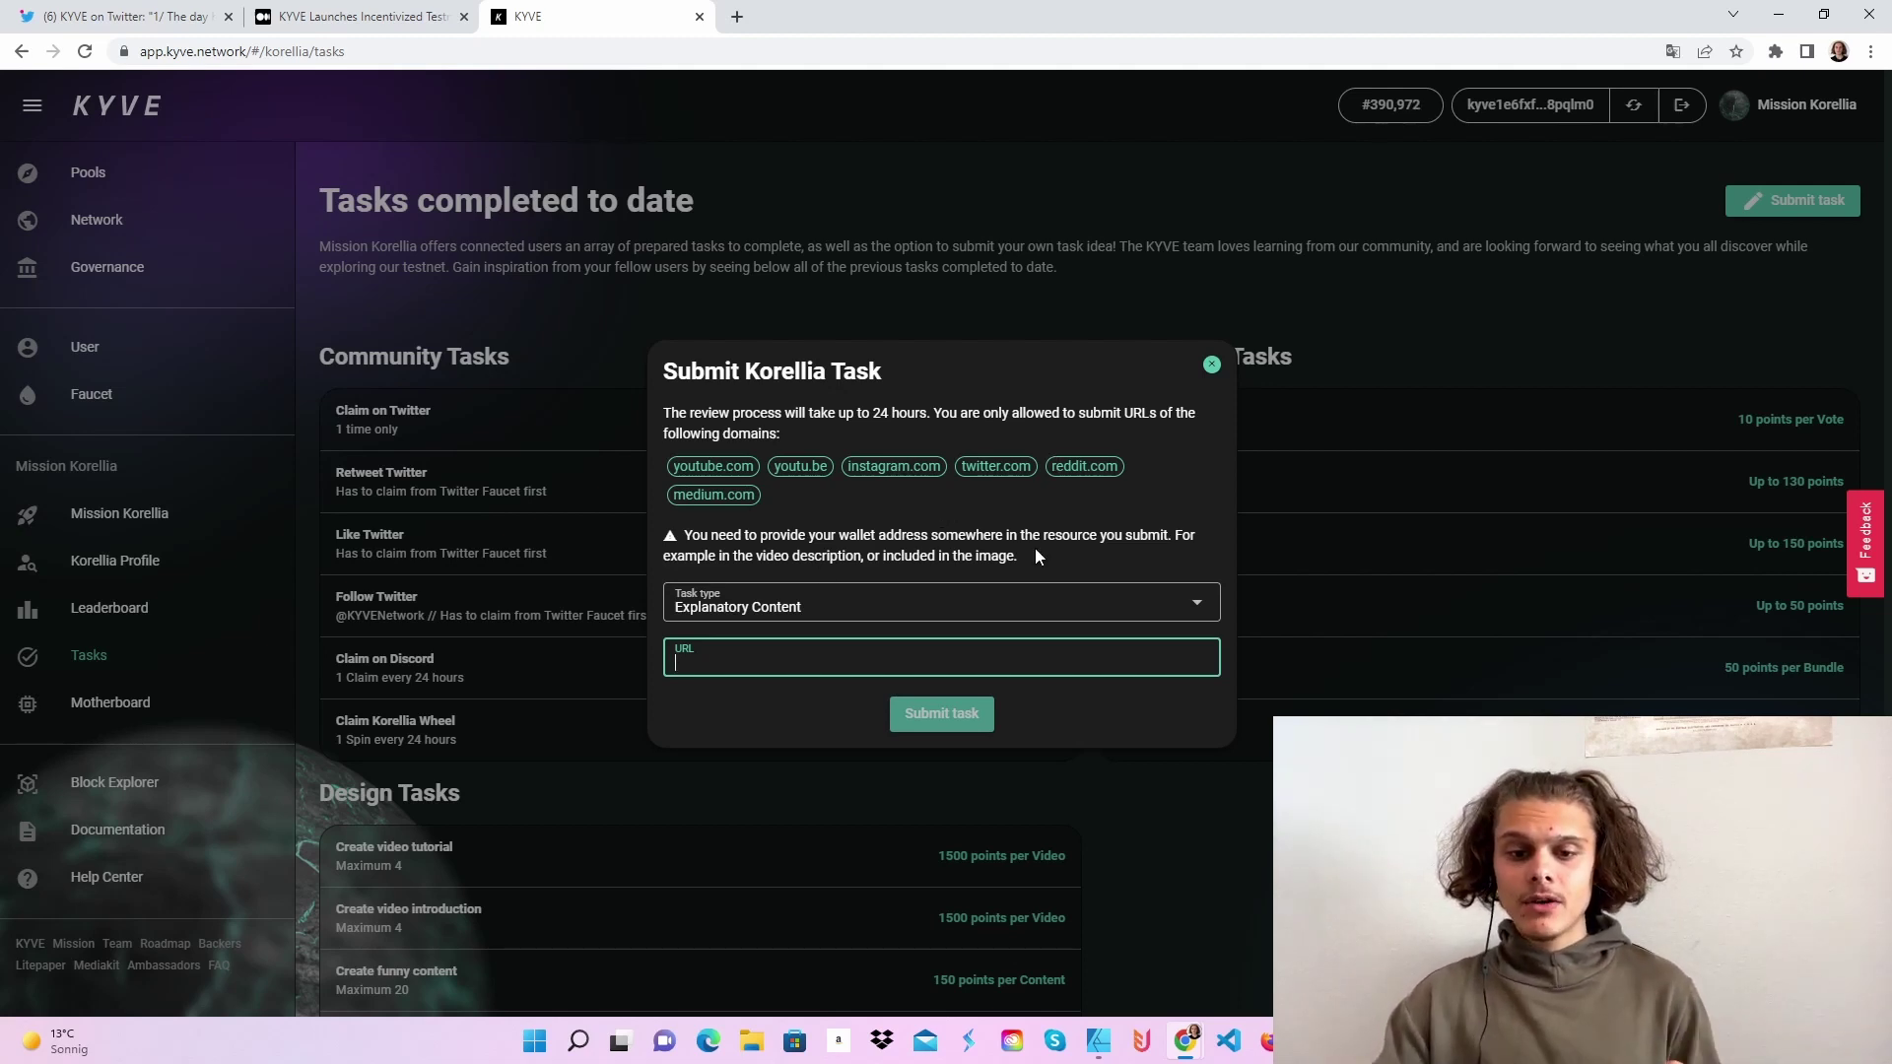
- Close the task submission form after highlighting its rules, then show the Governance proposals
drag(1049, 554, 1069, 399)
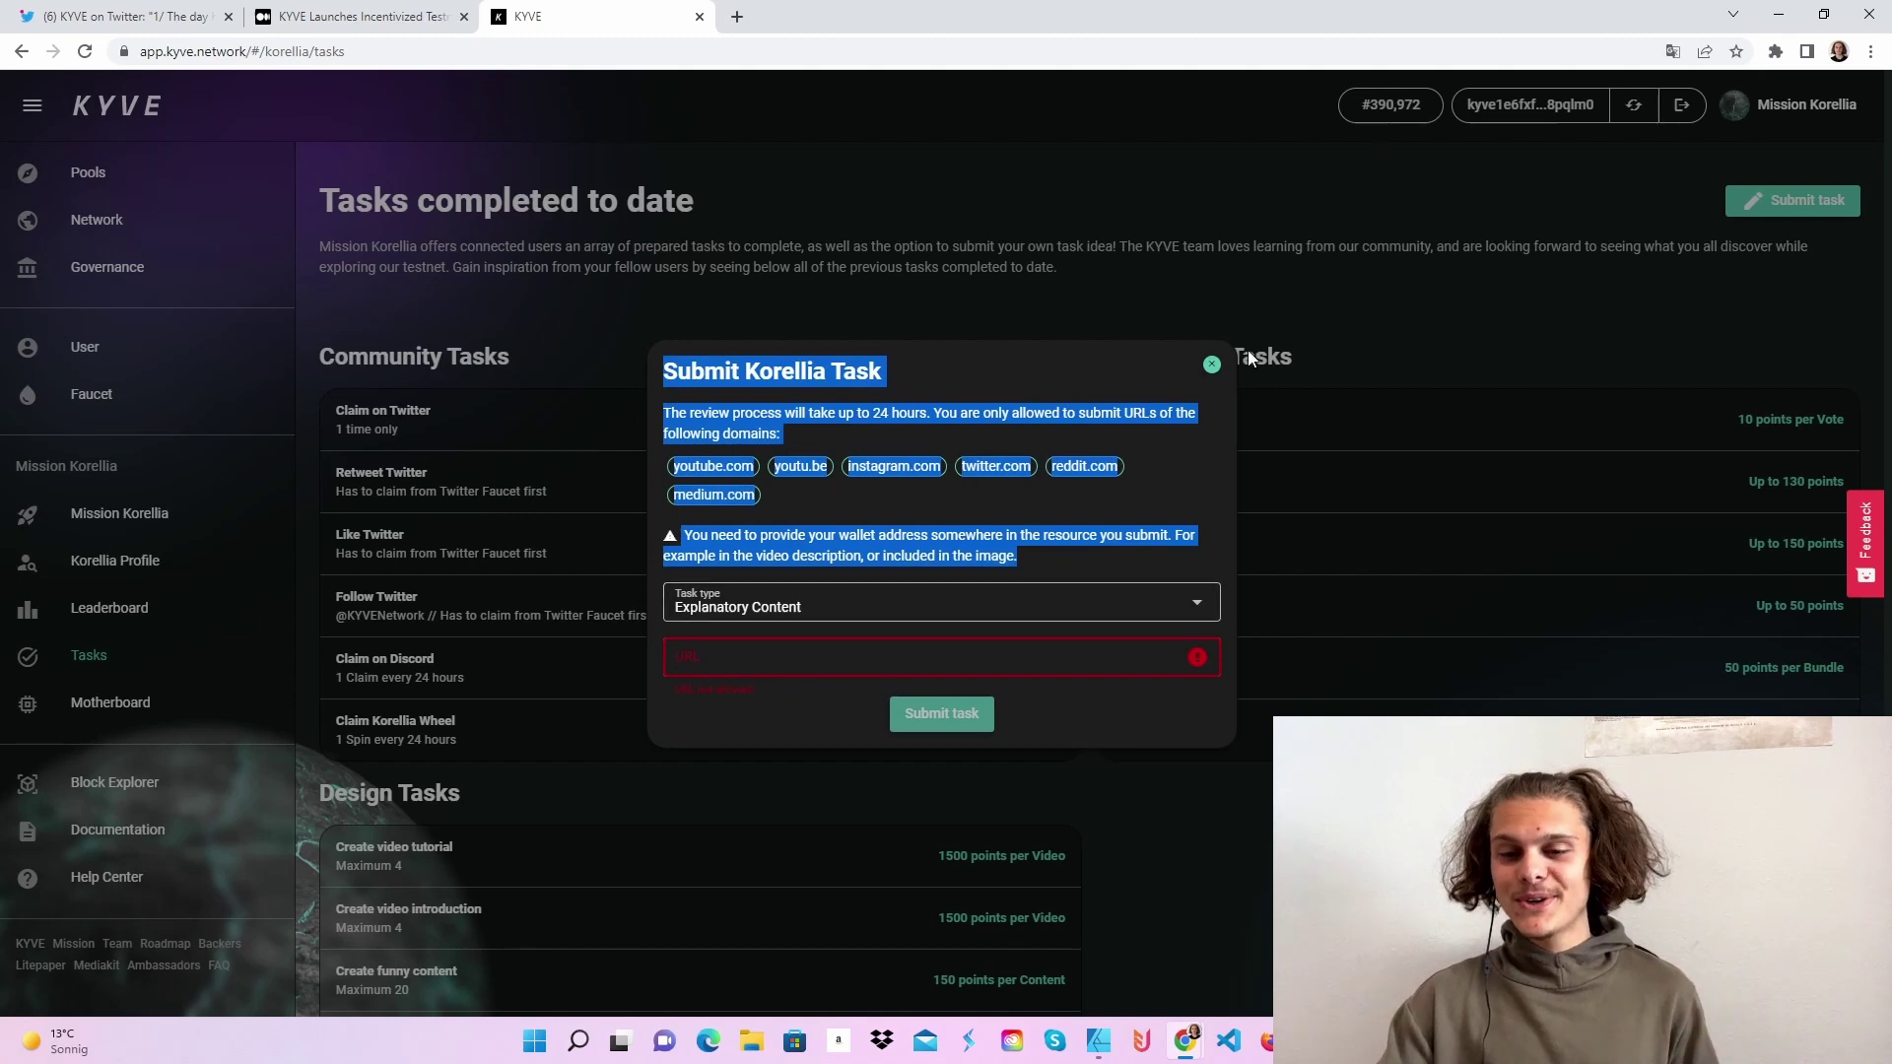
click(1209, 371)
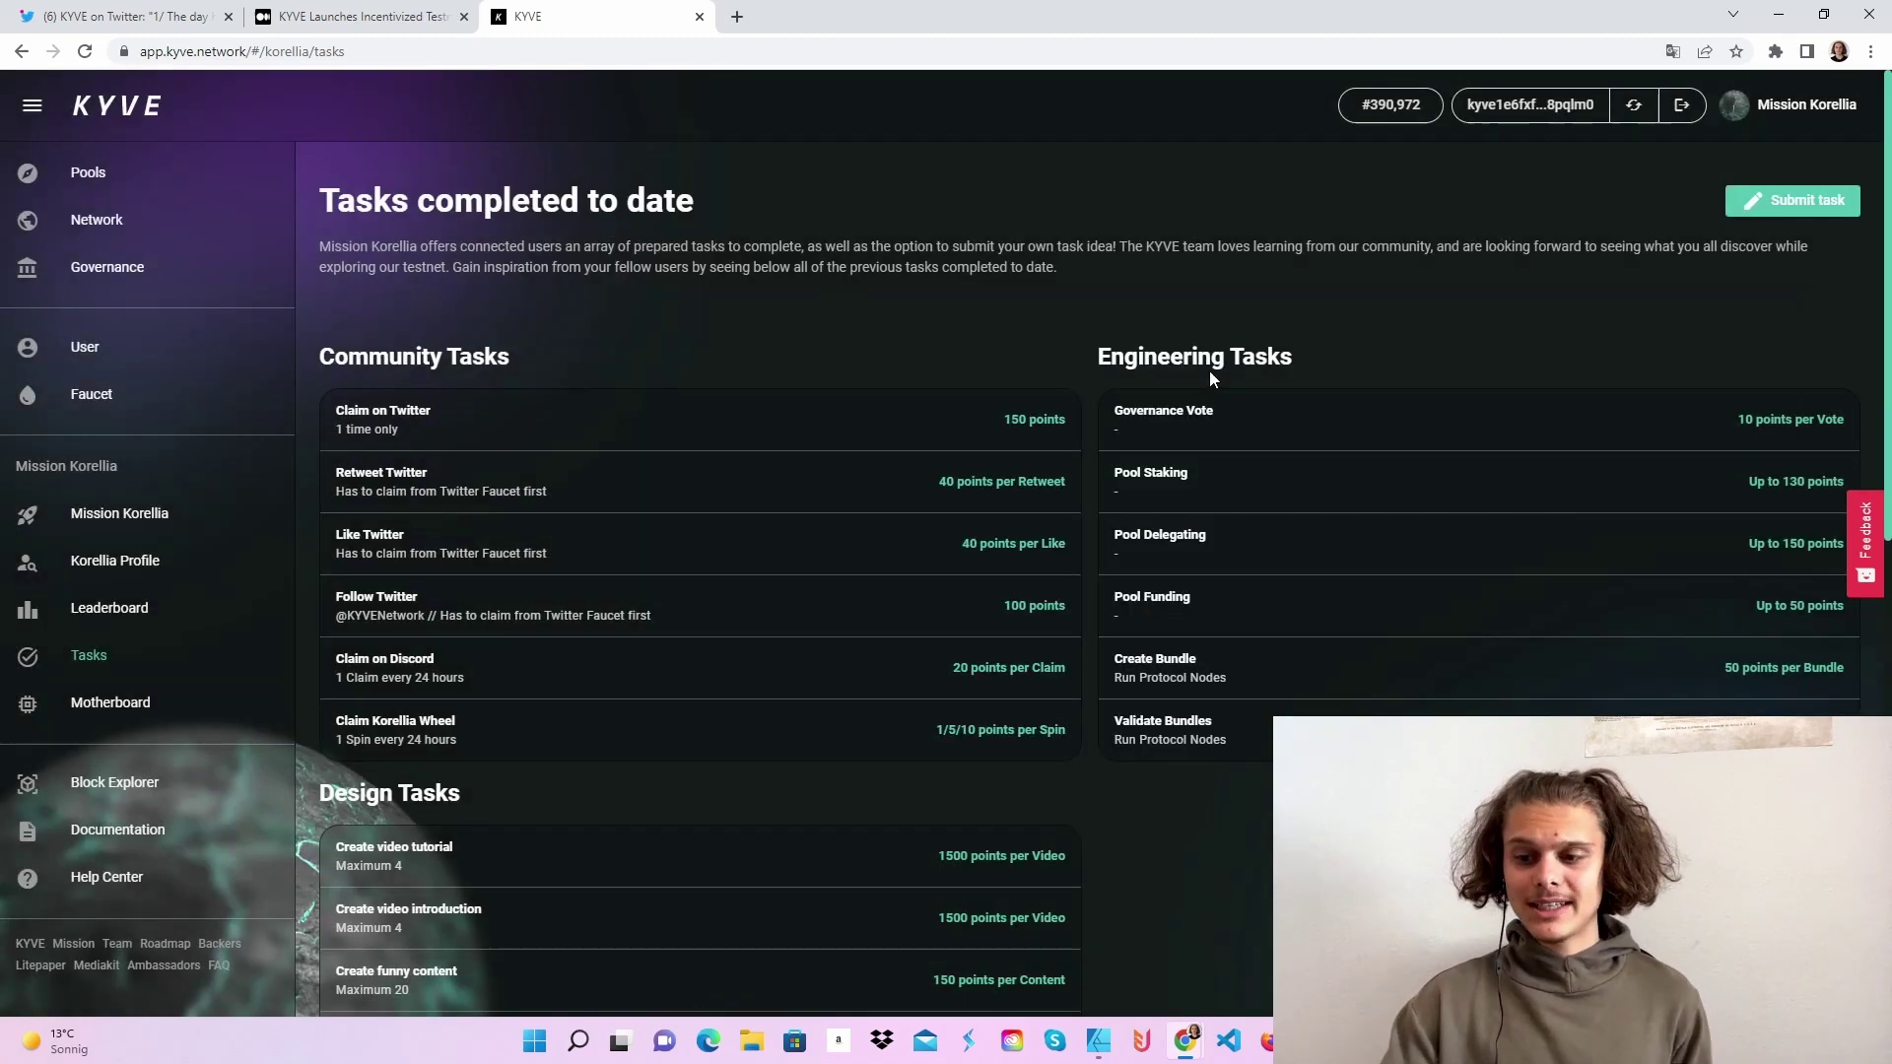
scroll(955, 390, down, 1)
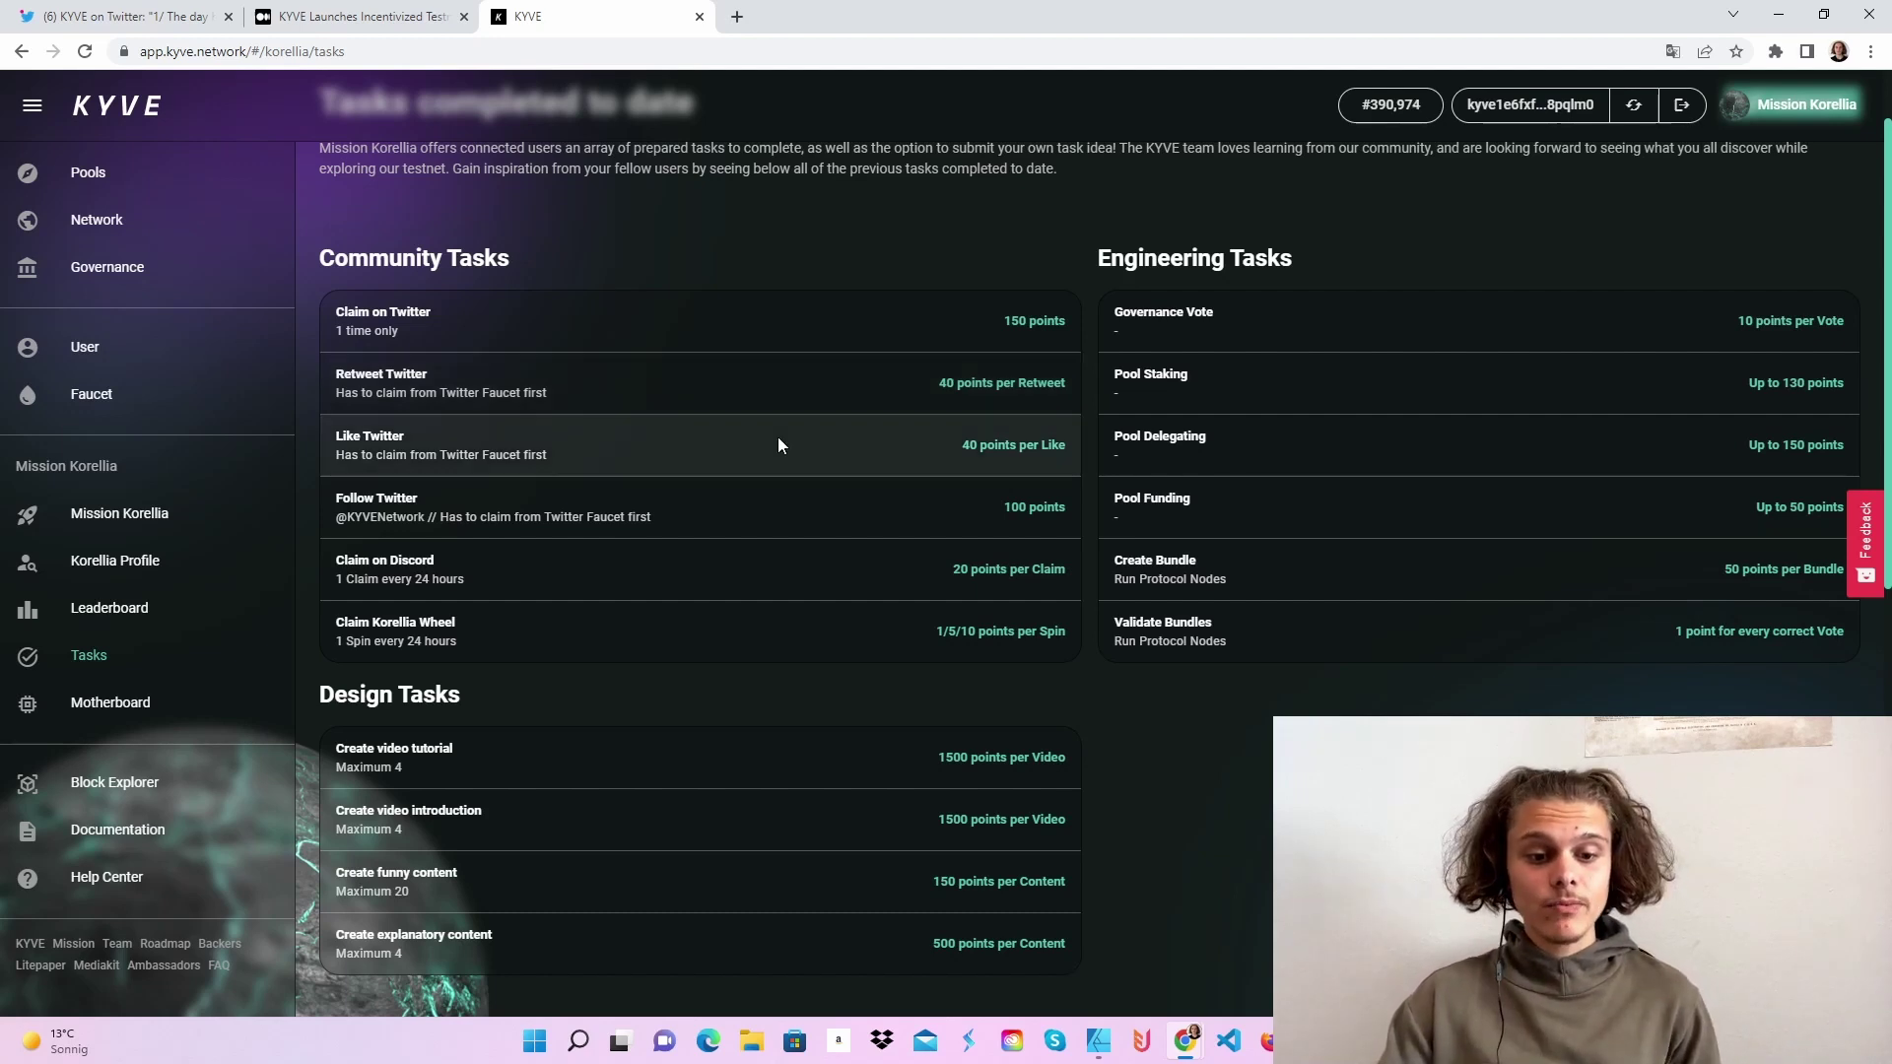
scroll(779, 436, down, 1)
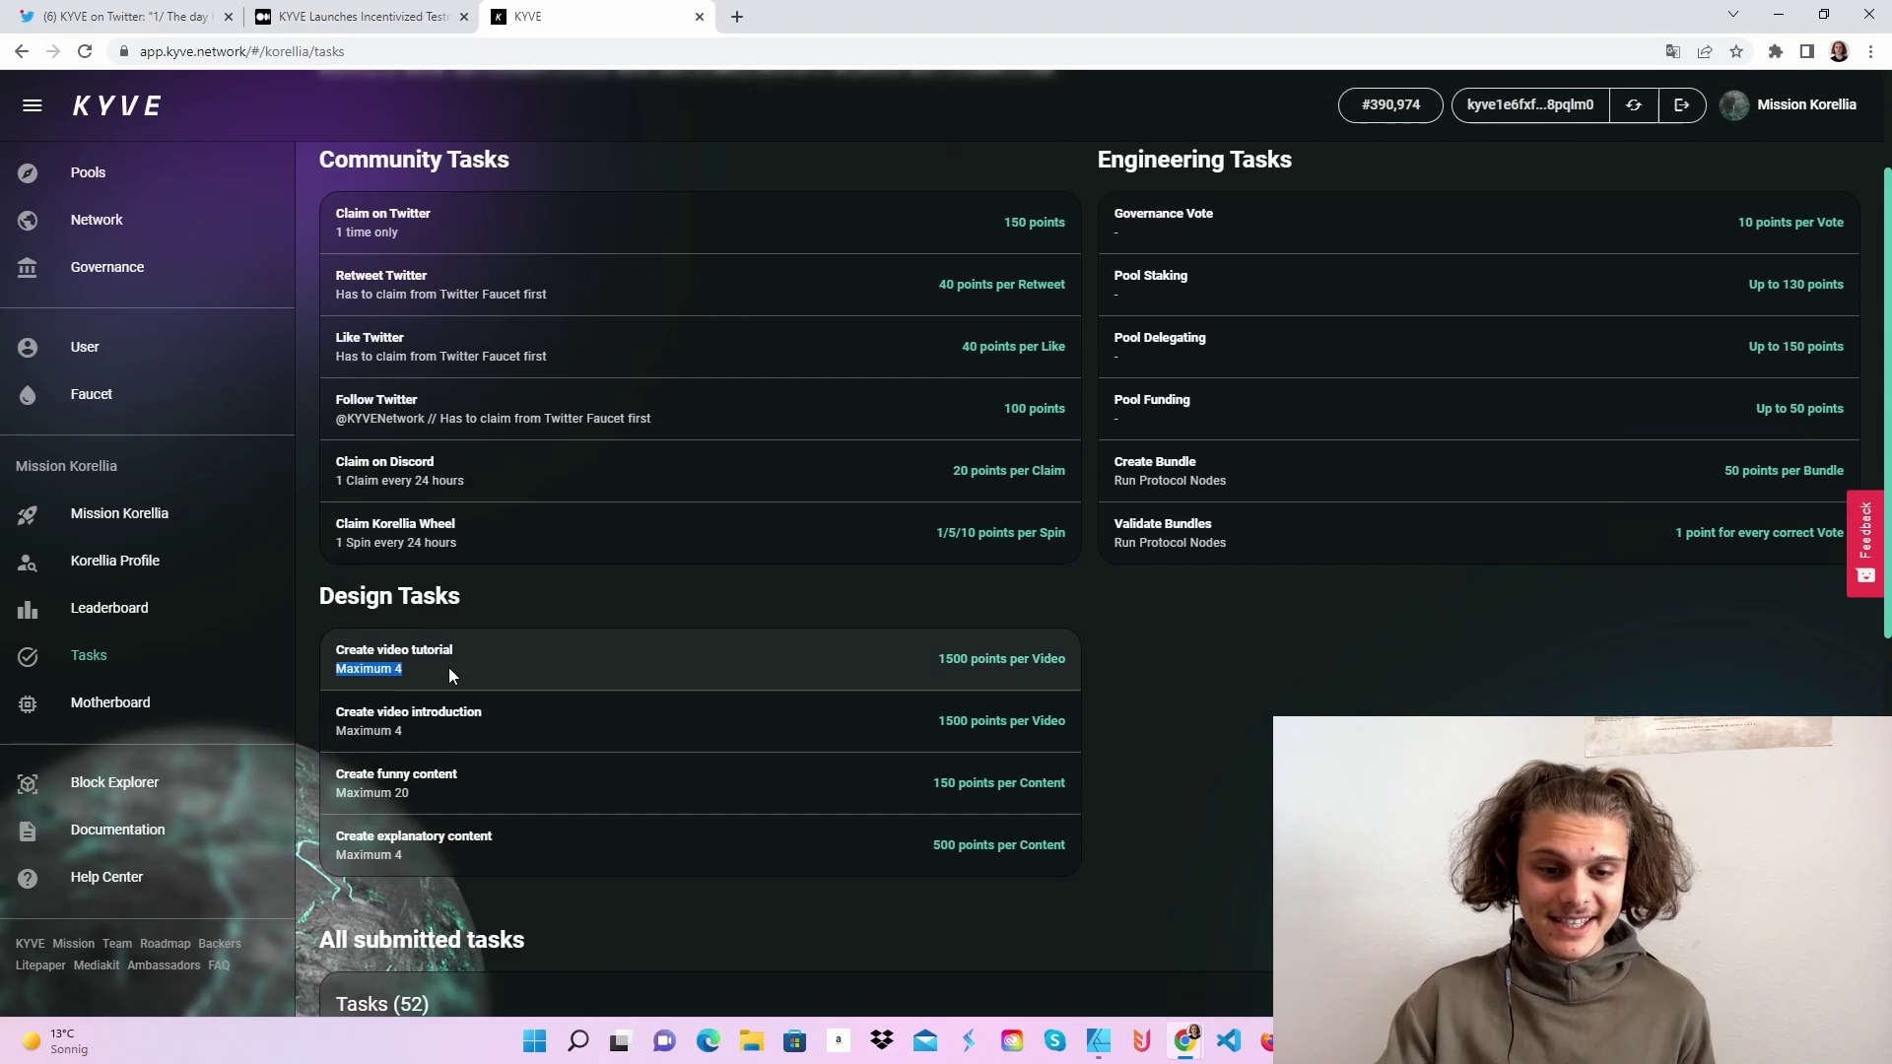
click(449, 667)
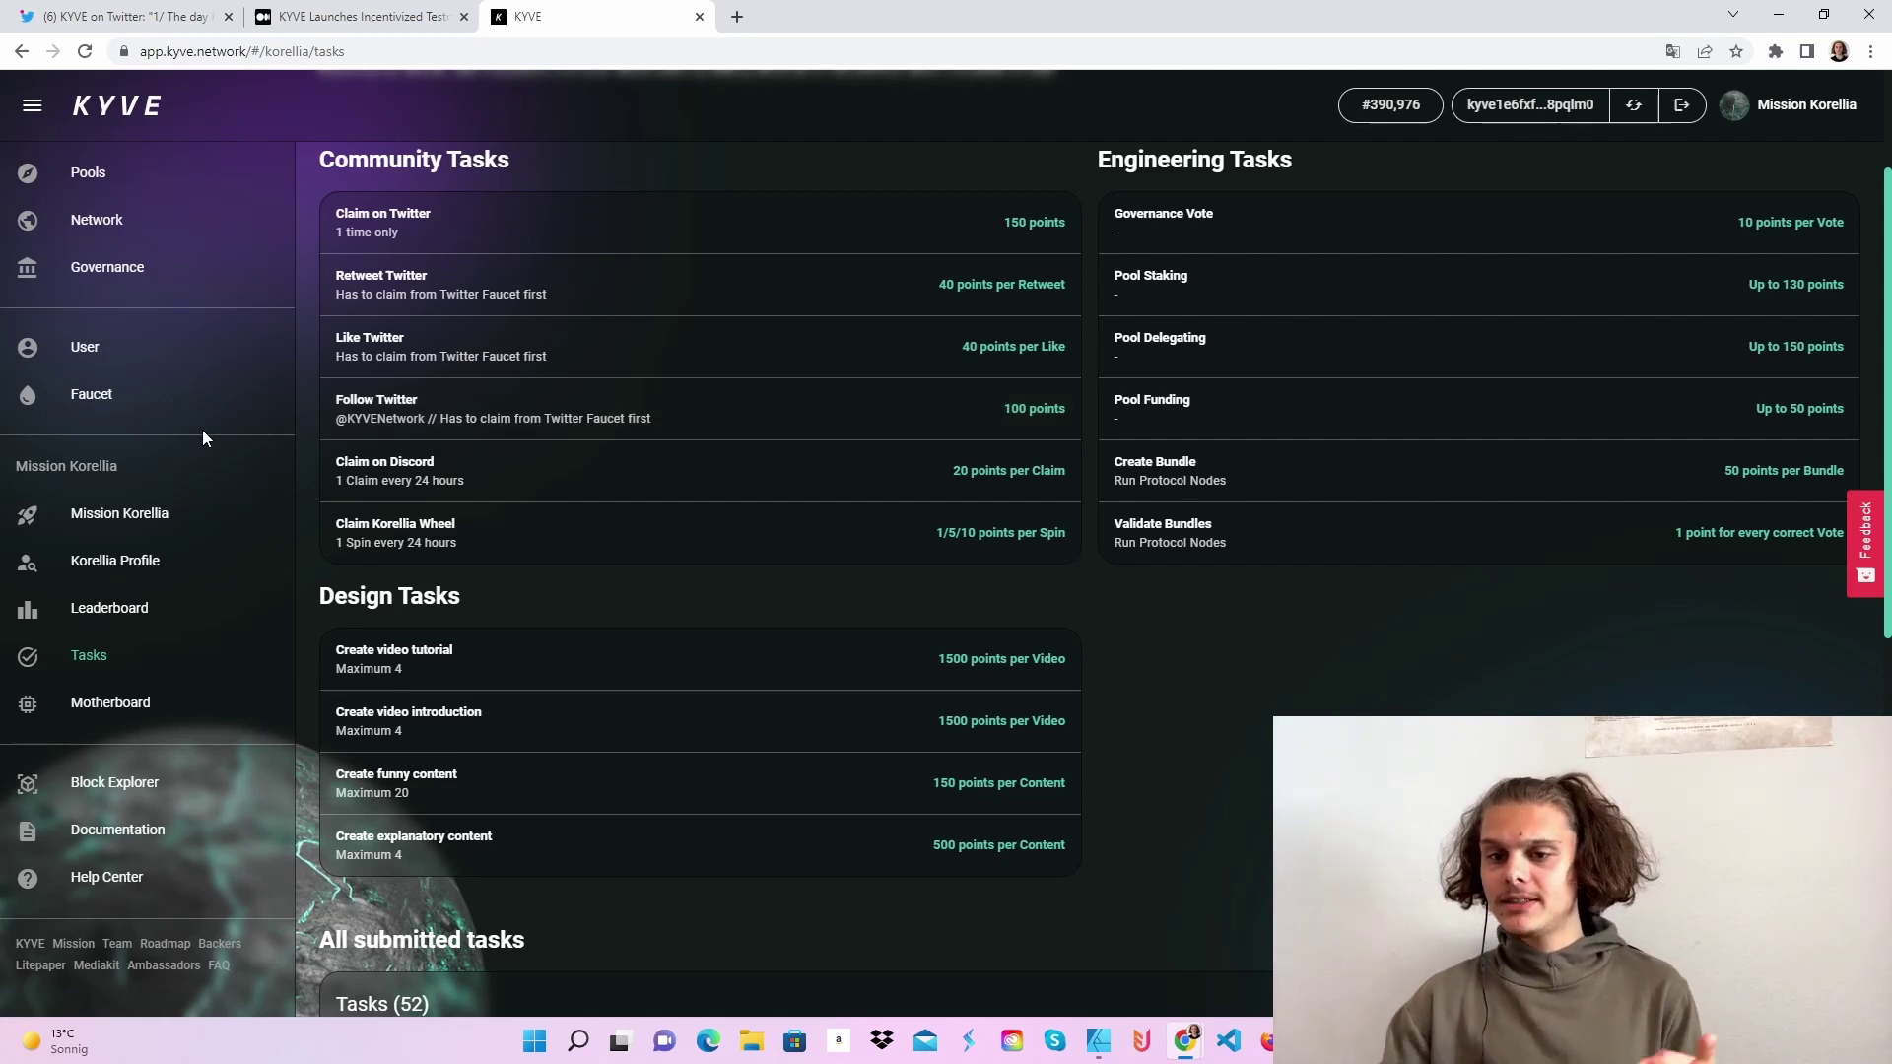
click(106, 267)
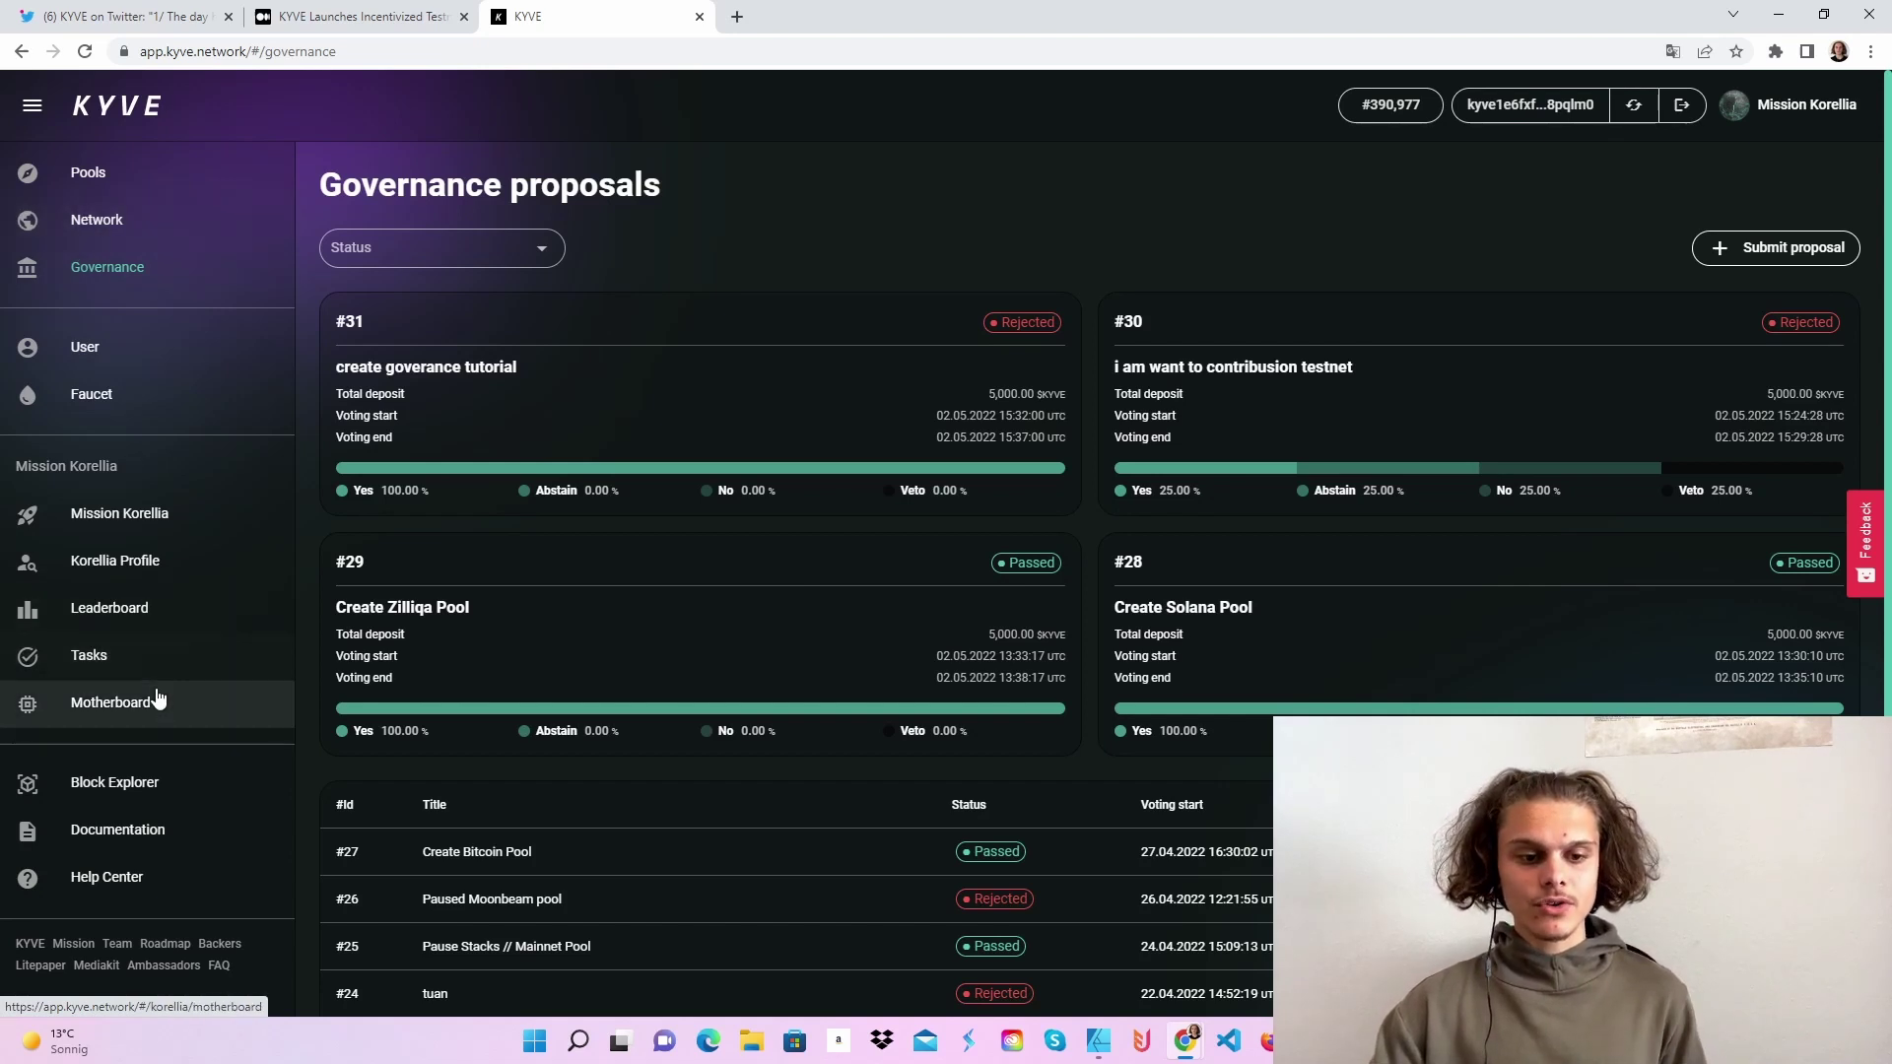
- Move through Leaderboard, Tasks and Network, ending on the five active Pools
click(51, 613)
click(135, 655)
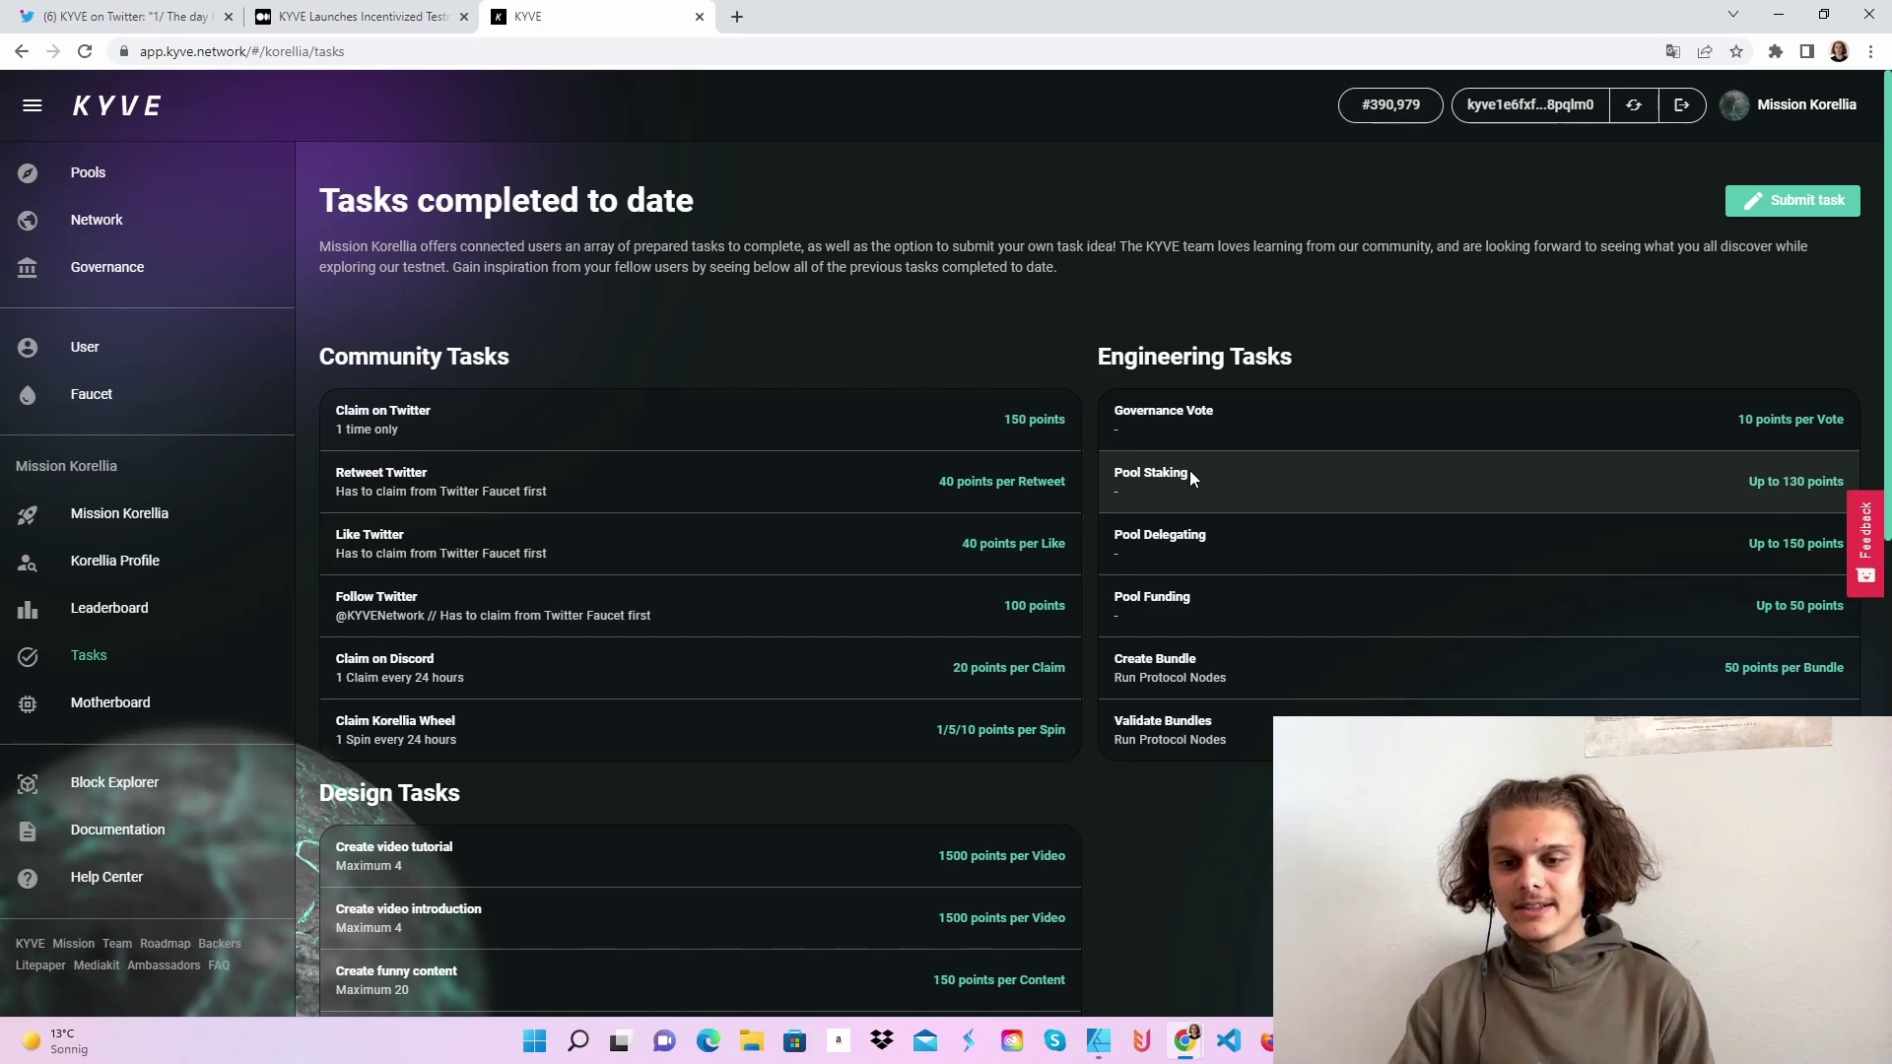
click(97, 220)
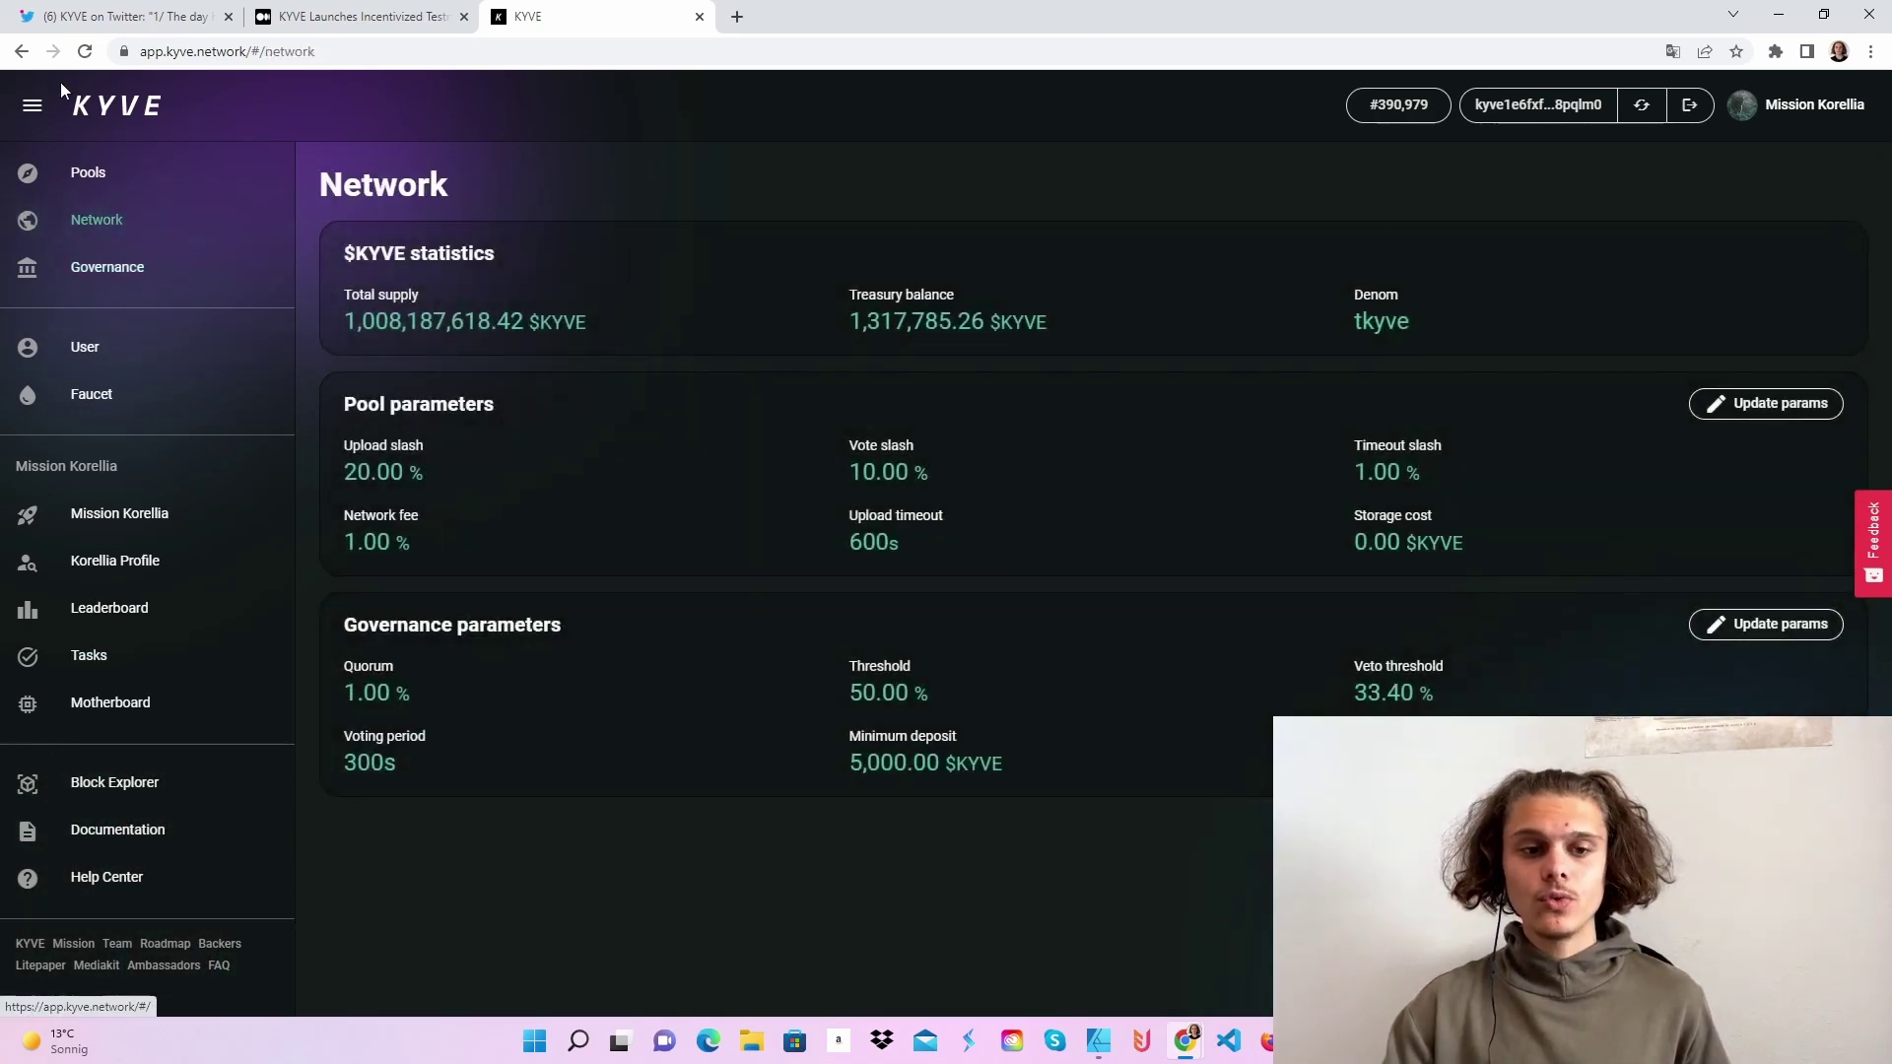
click(87, 172)
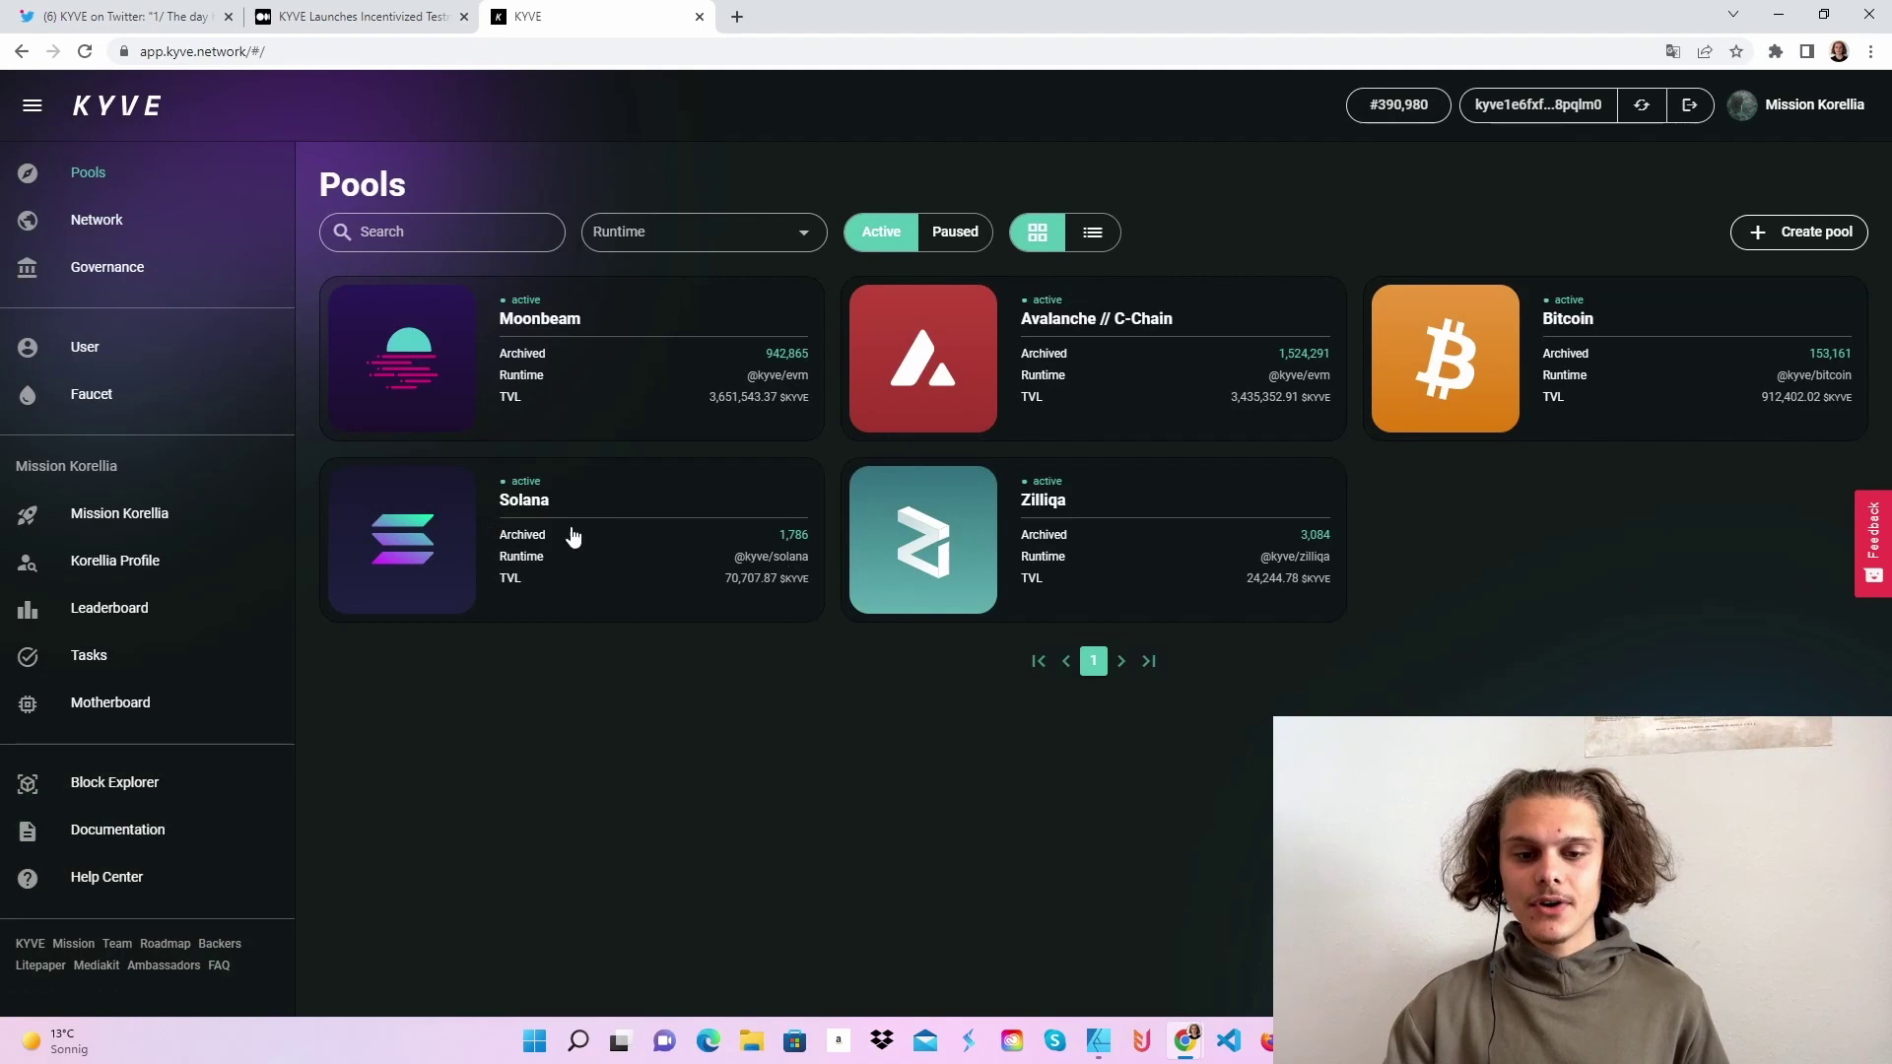
- Inspect the Zilliqa pool's overview, details and funders, then open the Solana pool
click(1139, 548)
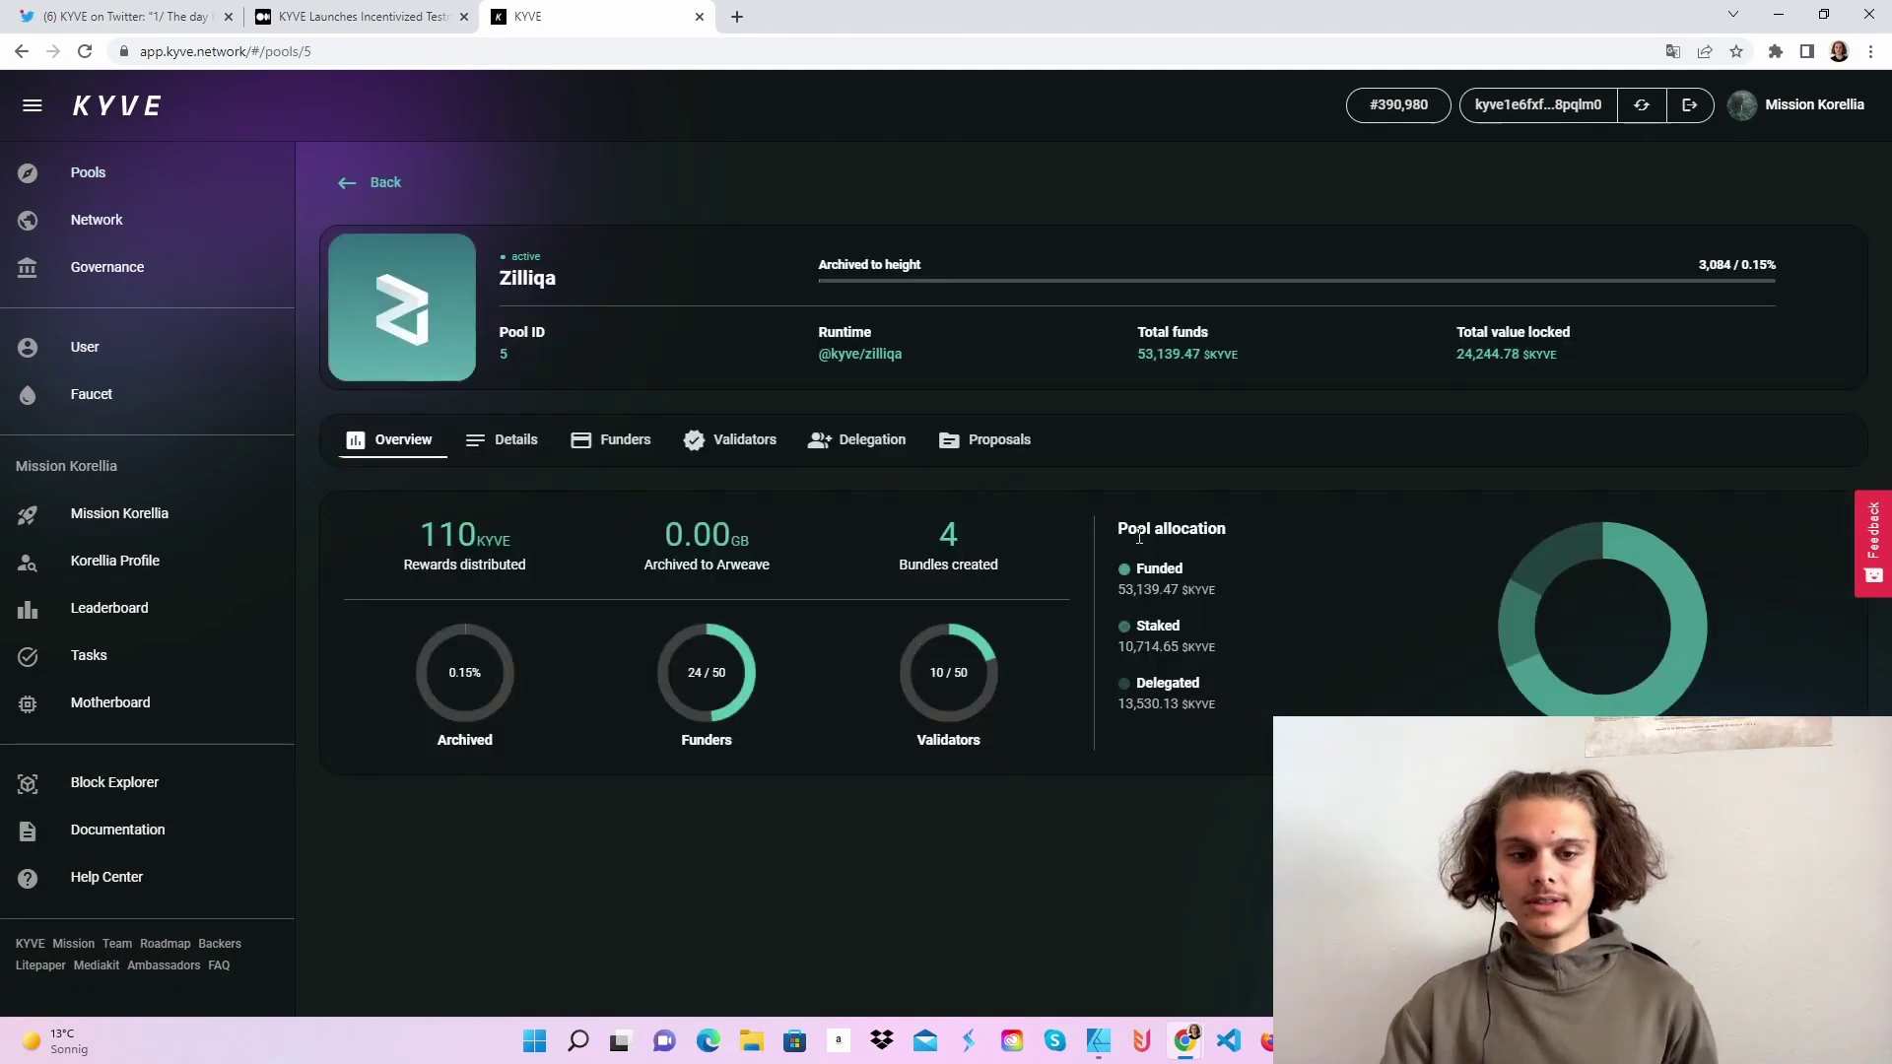
click(514, 439)
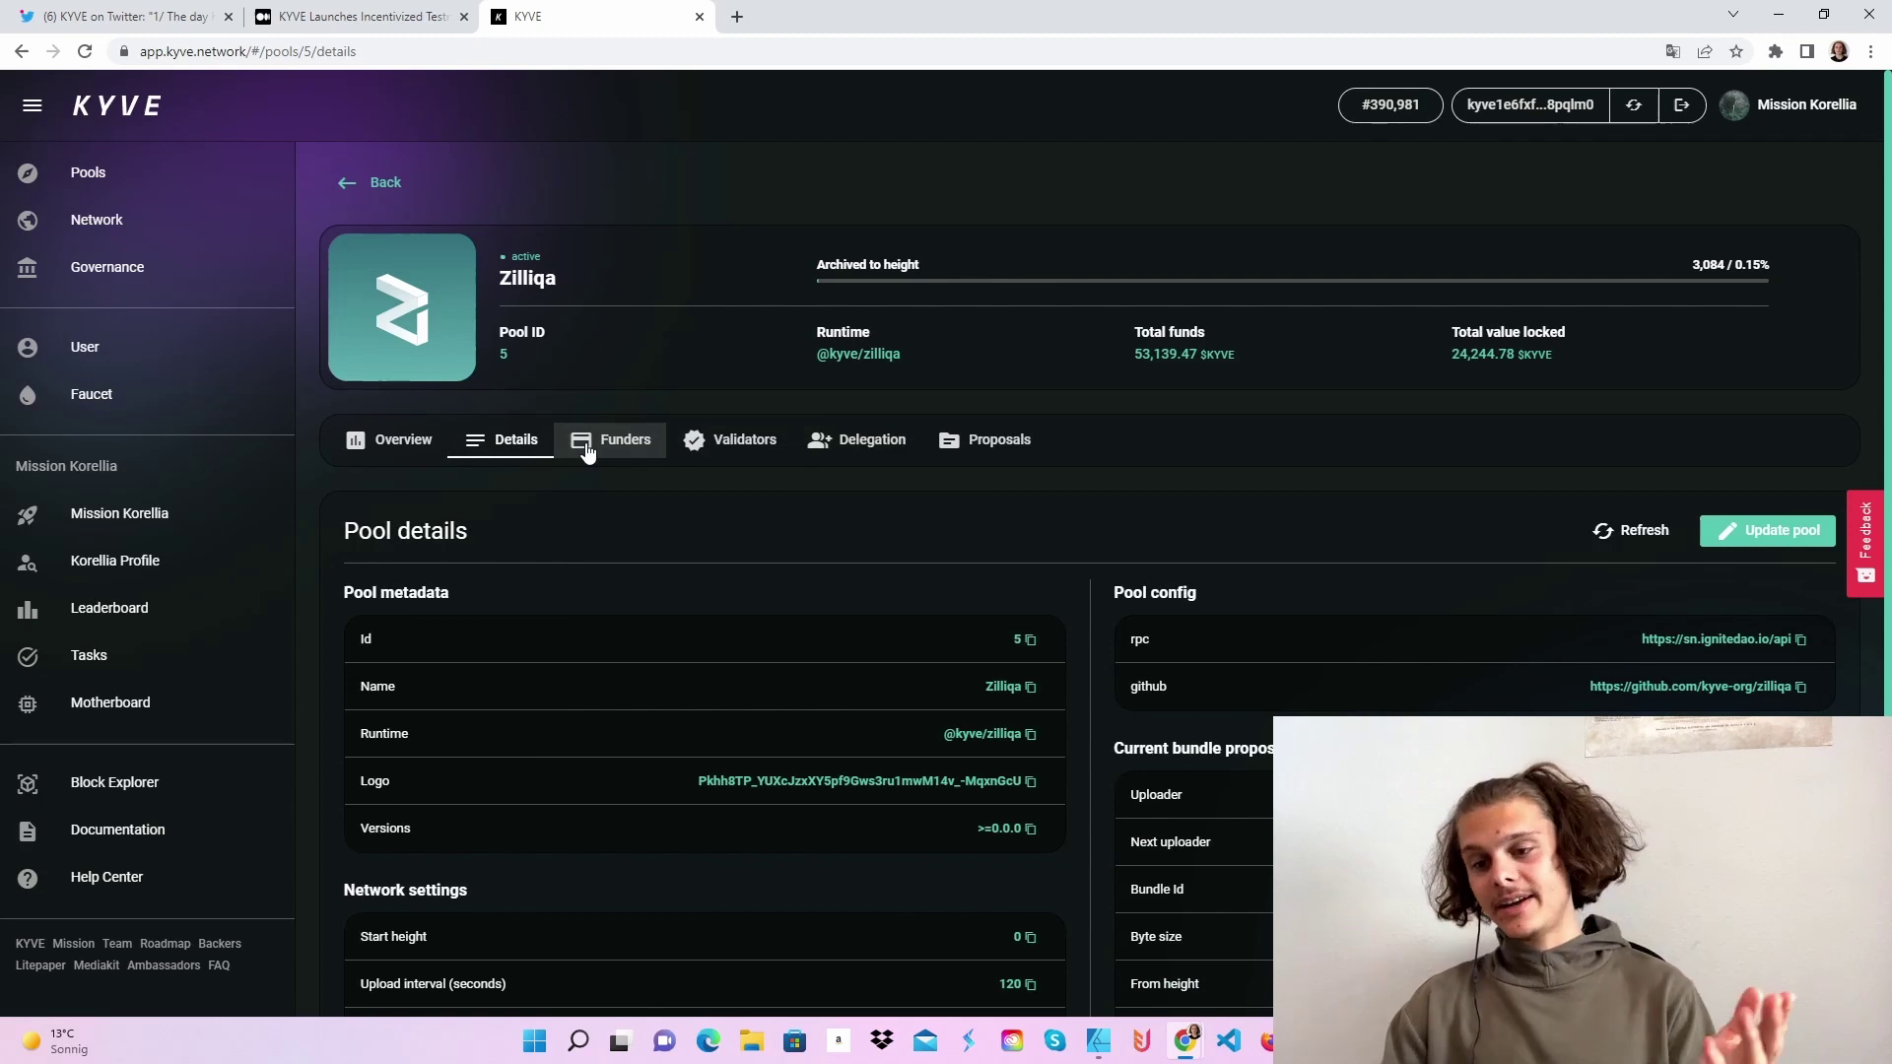
click(607, 439)
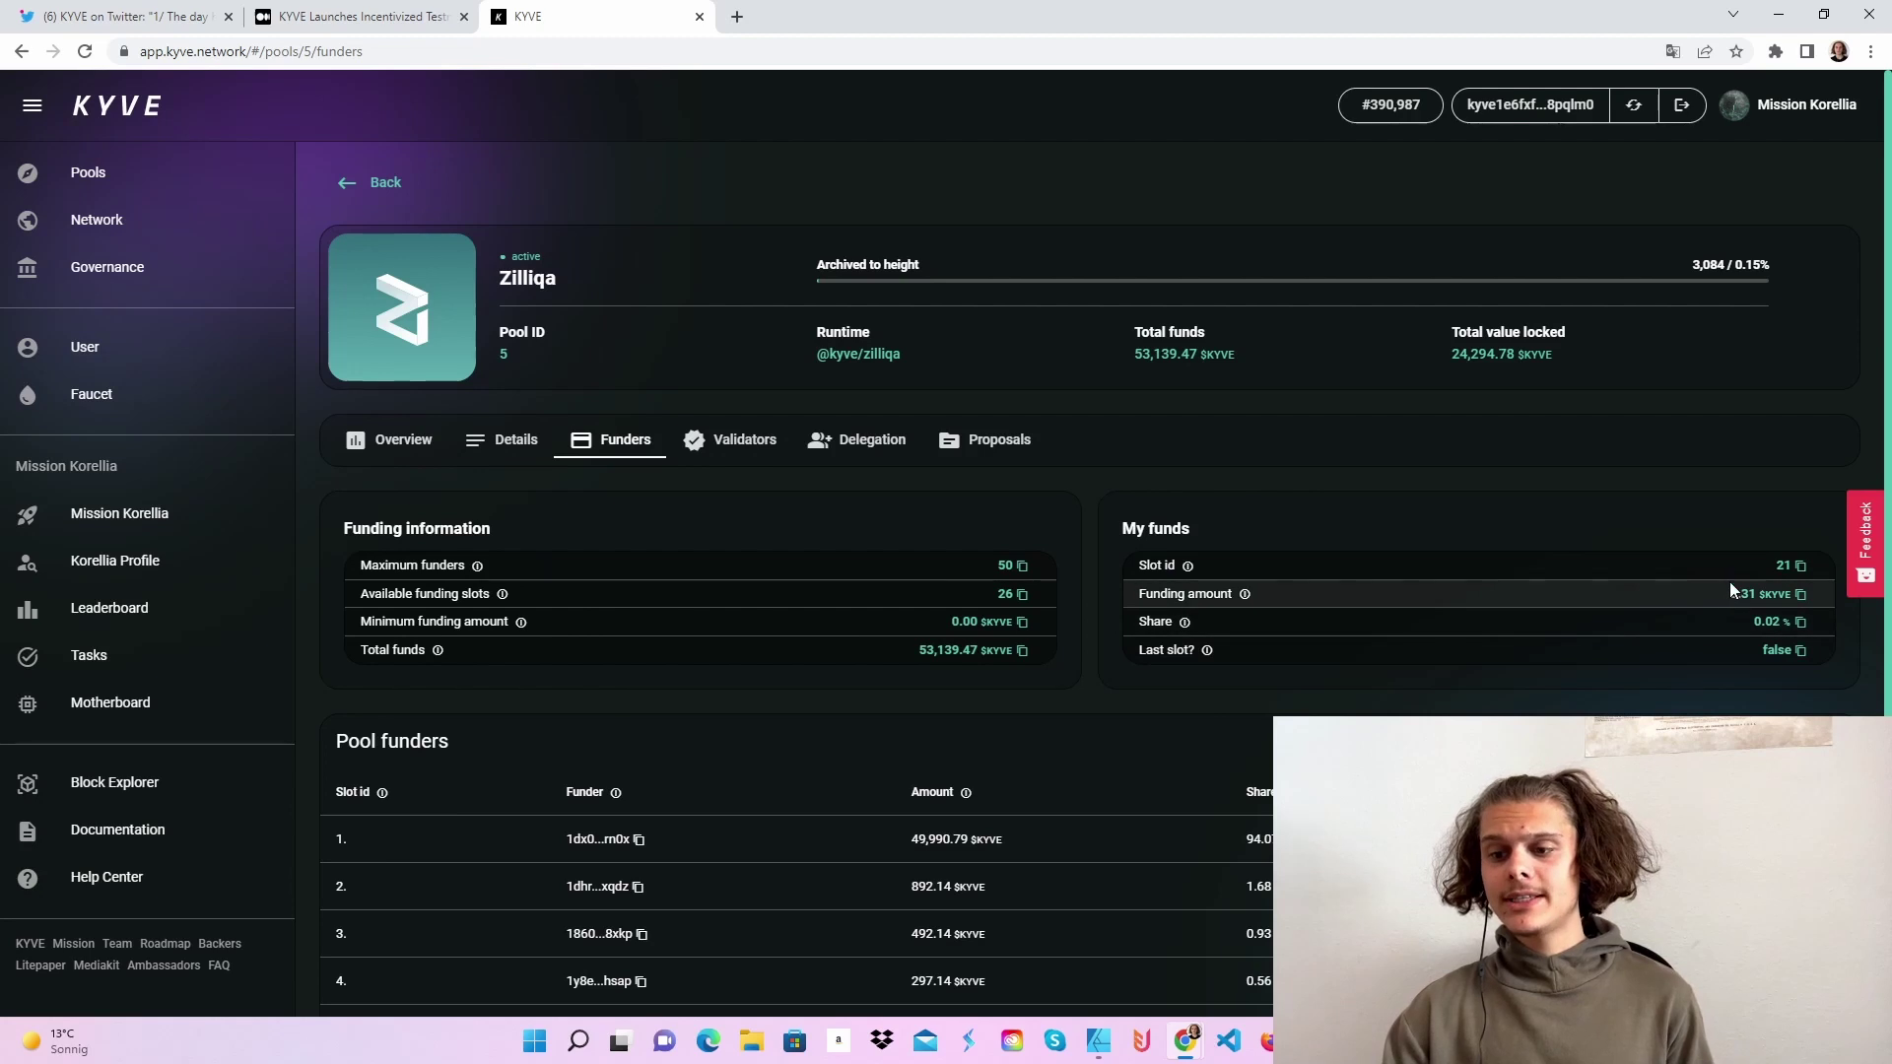
click(361, 182)
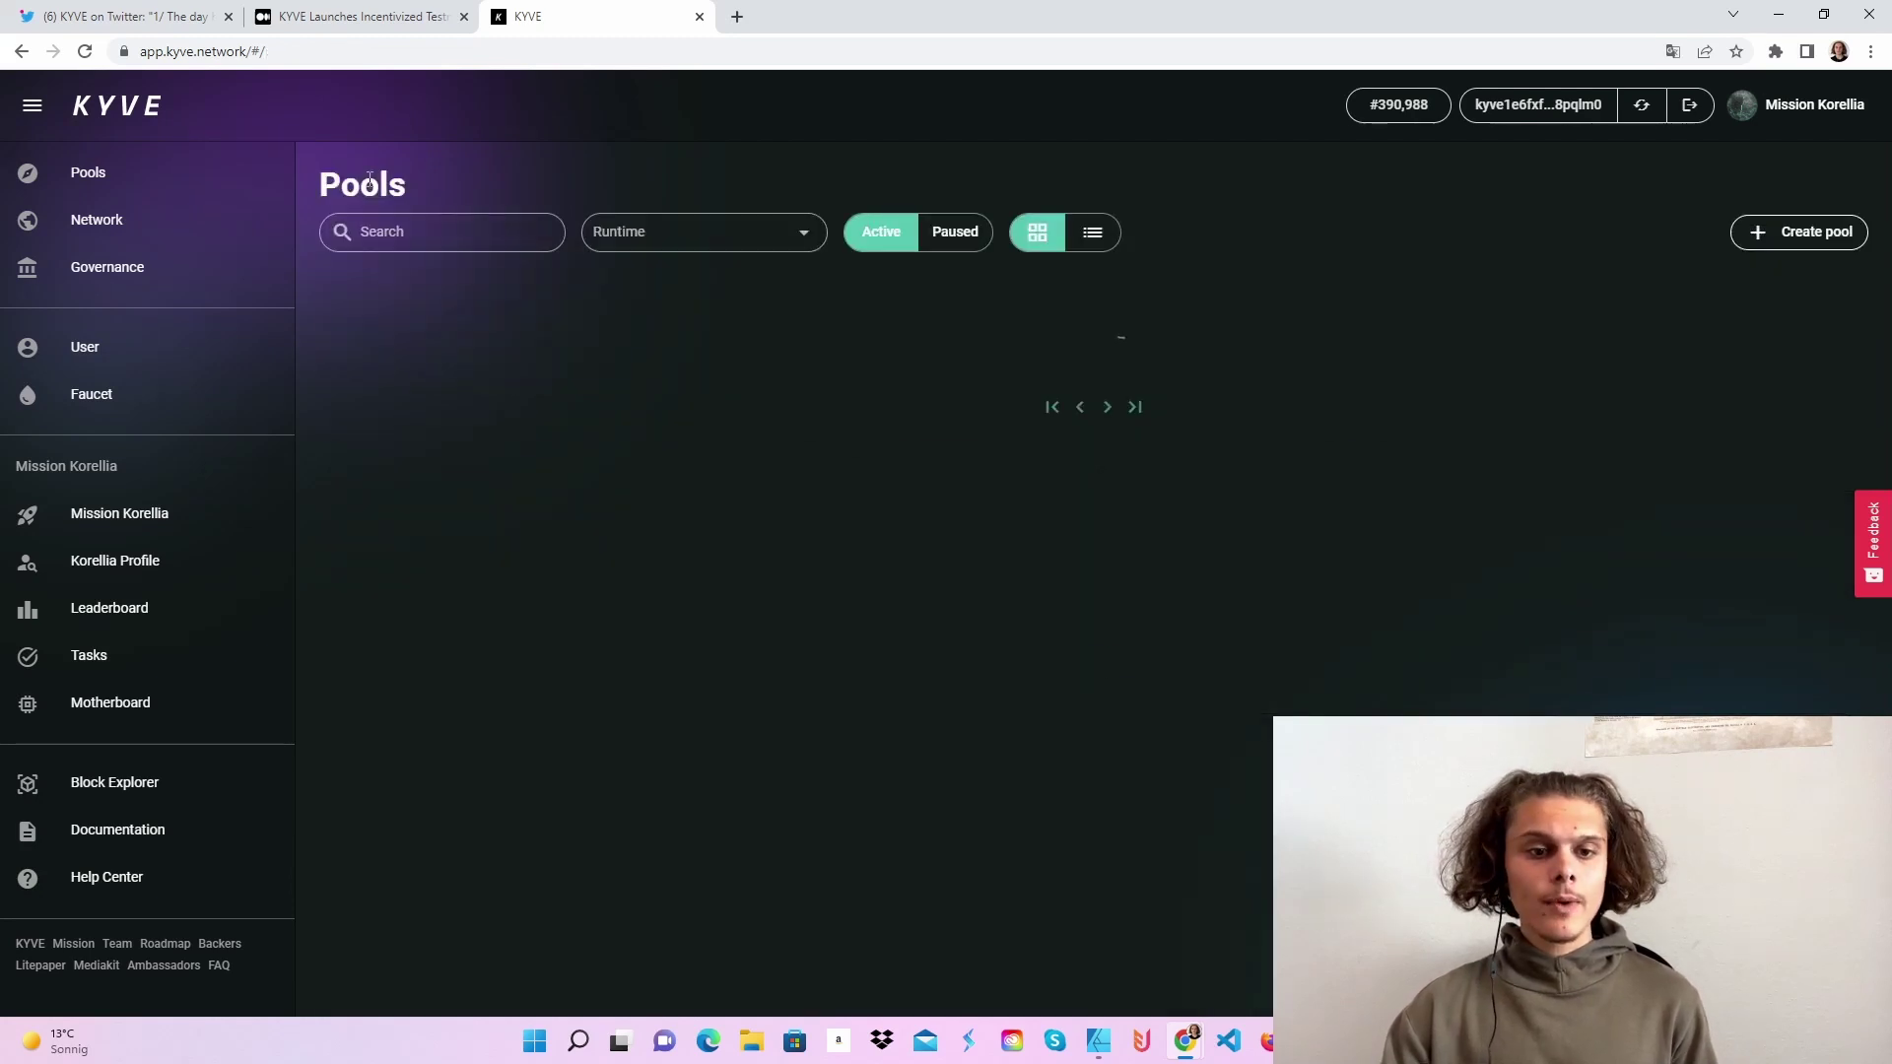
click(532, 538)
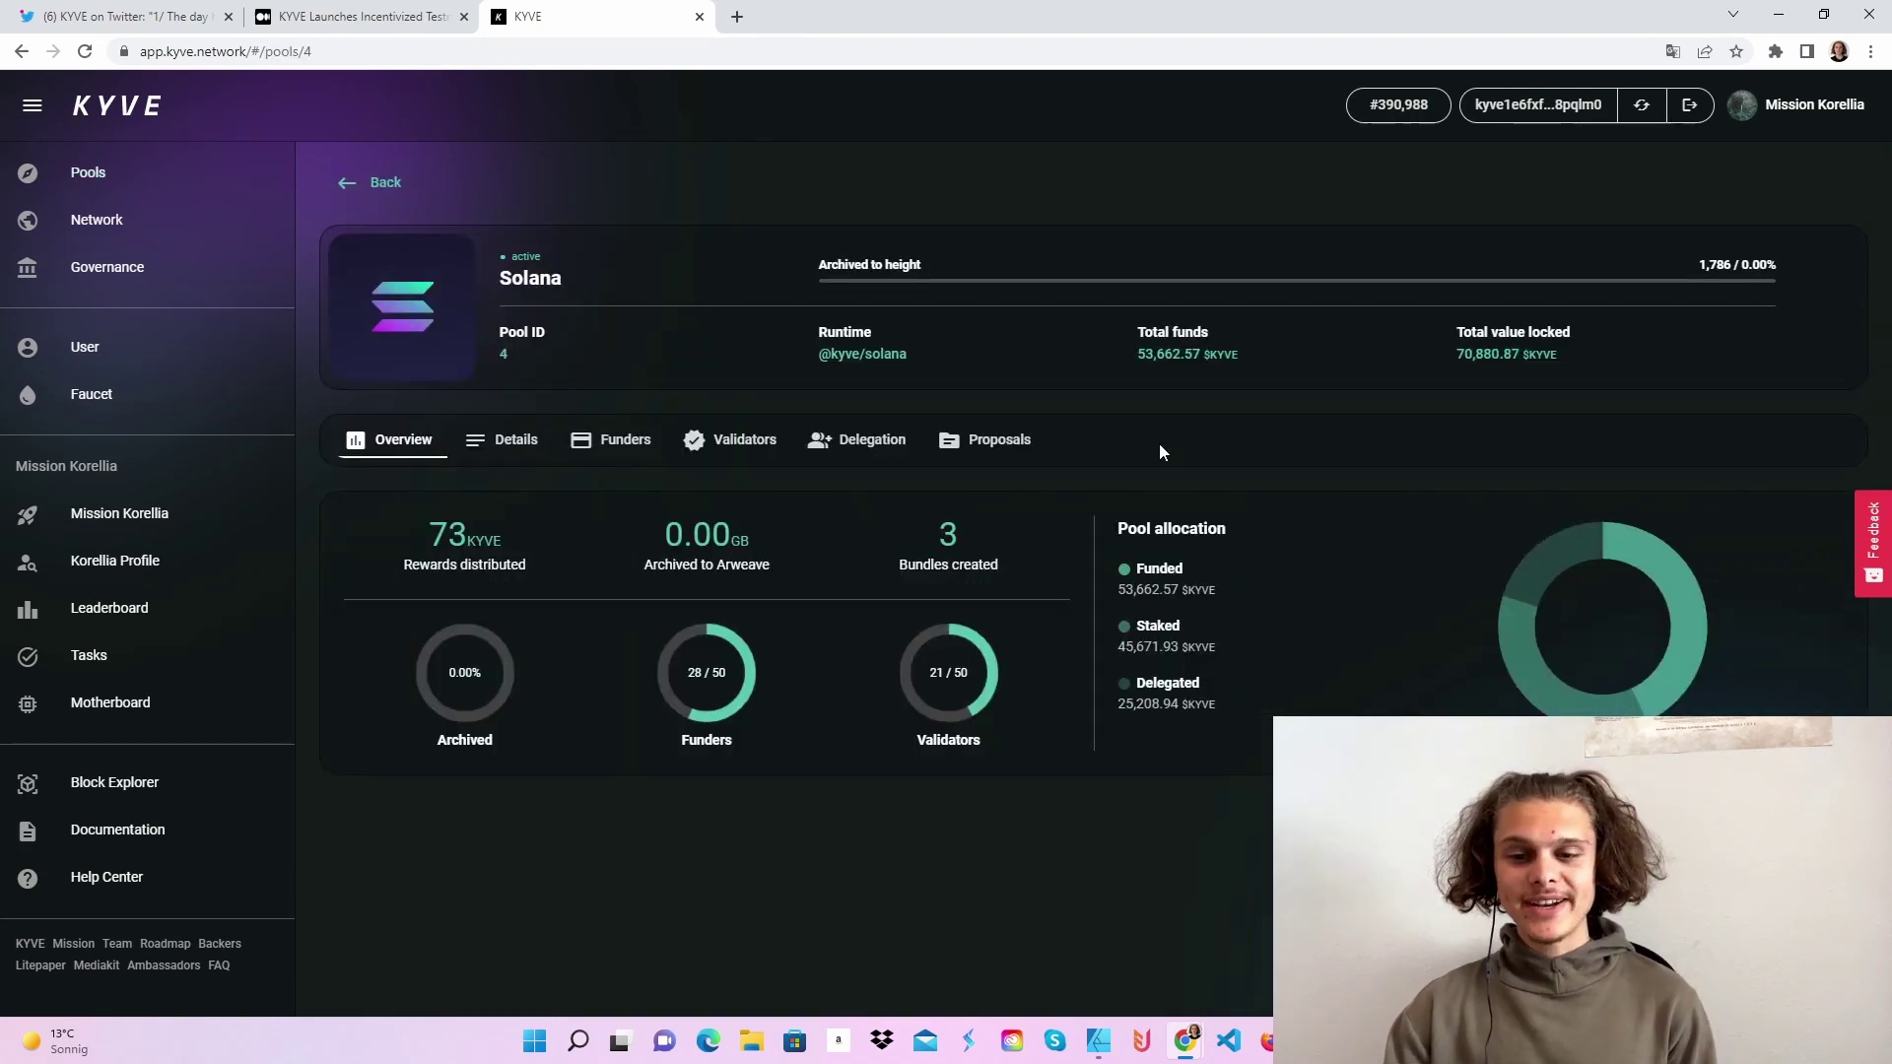
- From the Funders tab, add 100 KYVE and approve it in Keplr at high fee
click(614, 439)
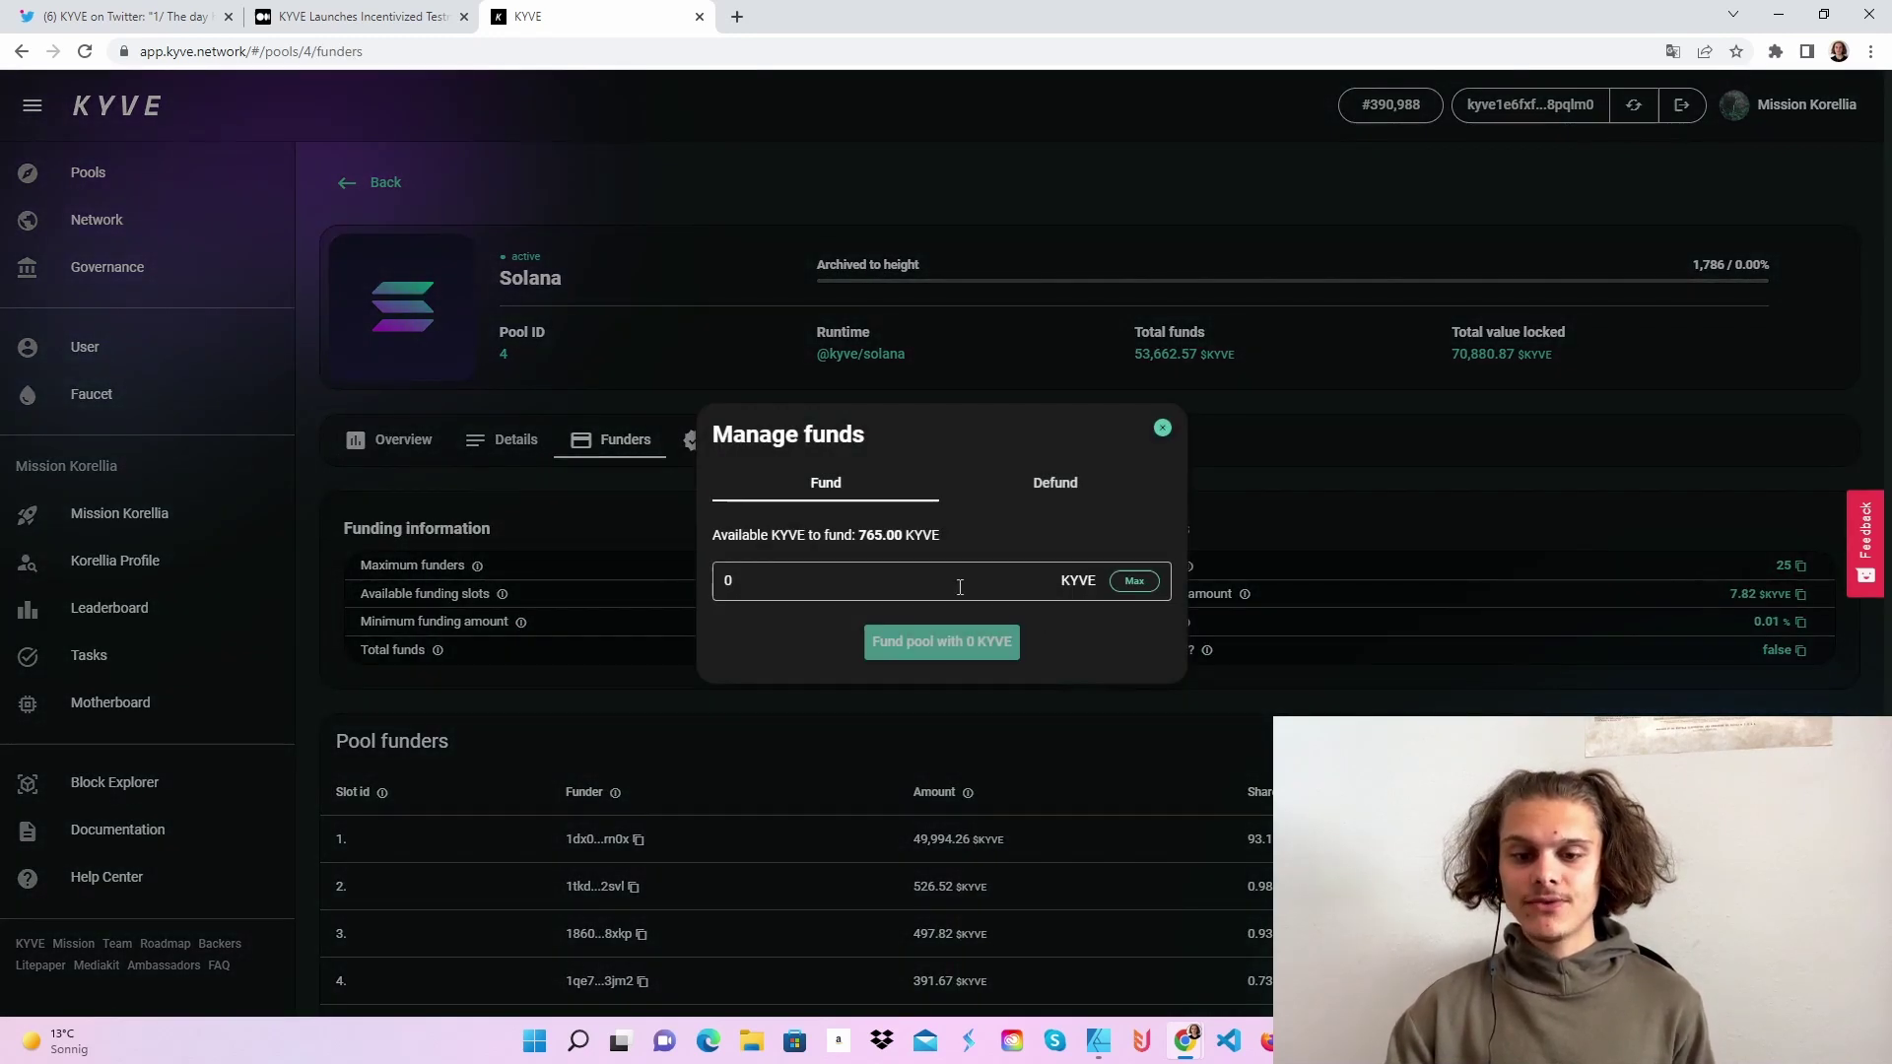
click(959, 582)
text(10)
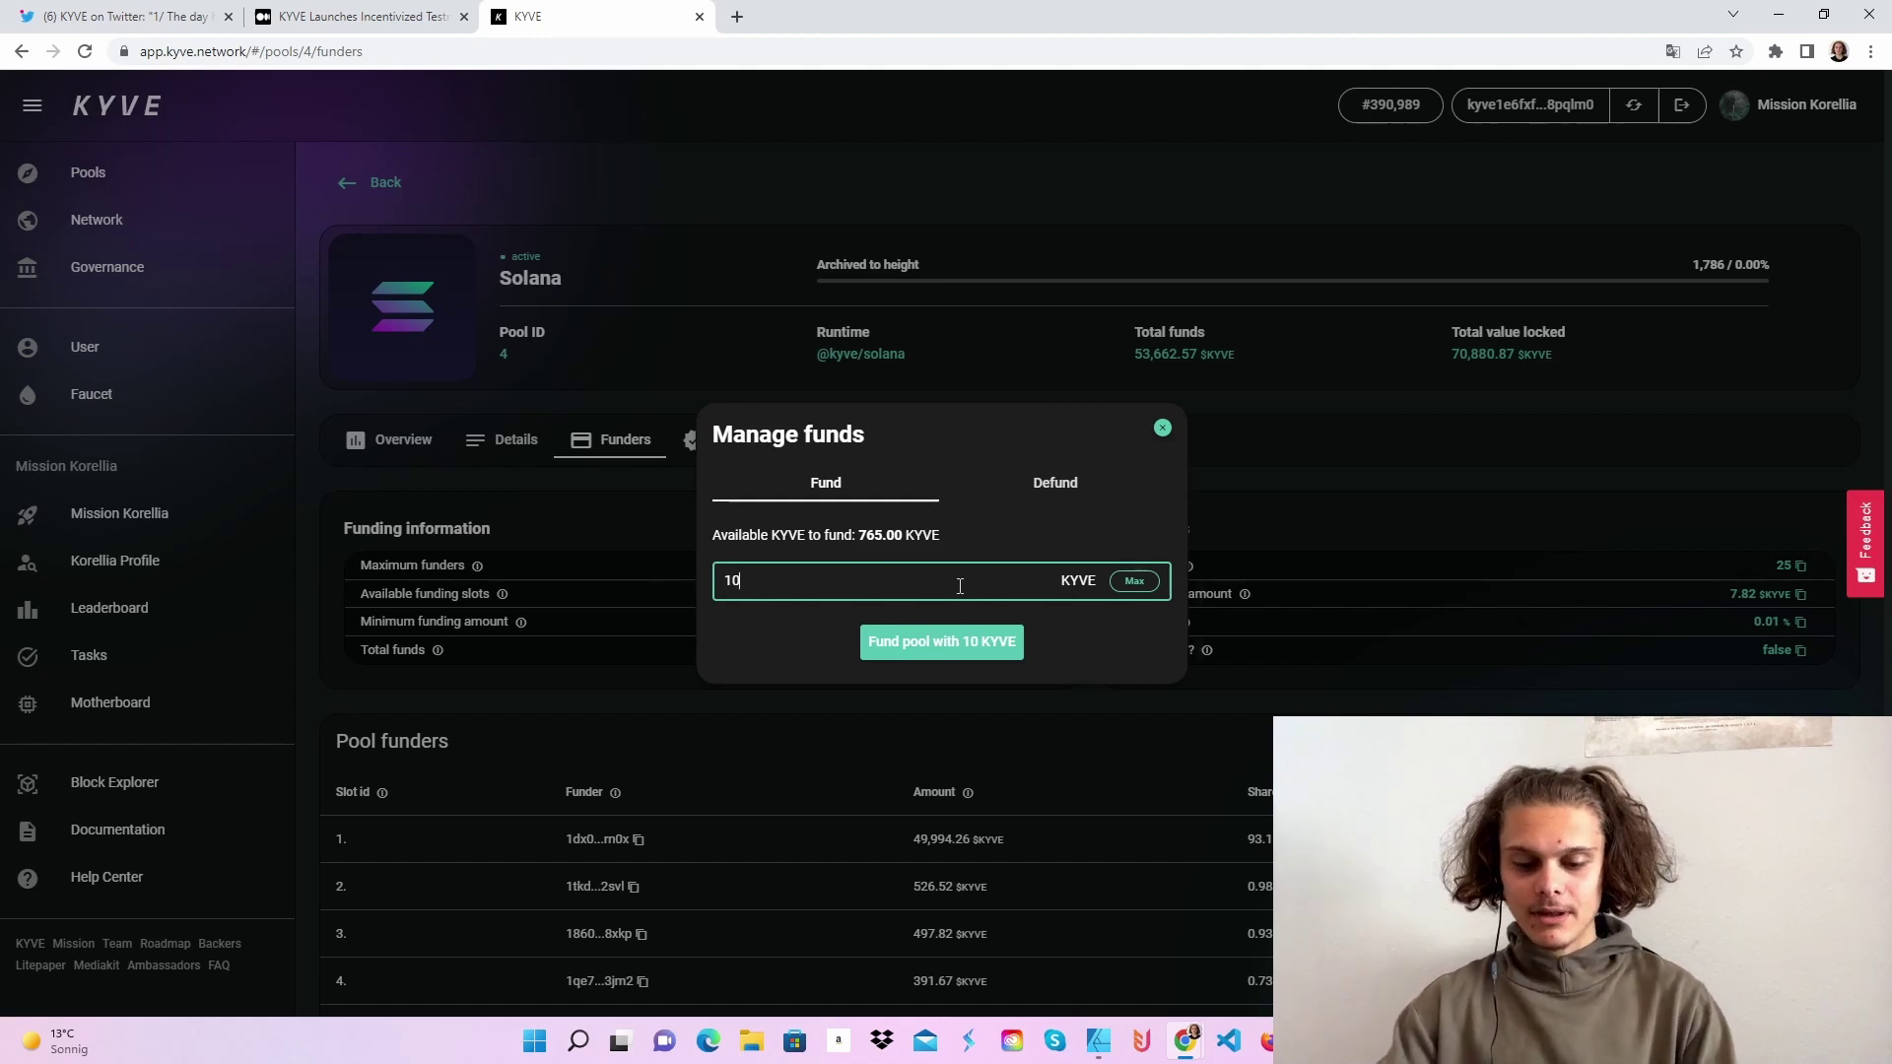
text(0)
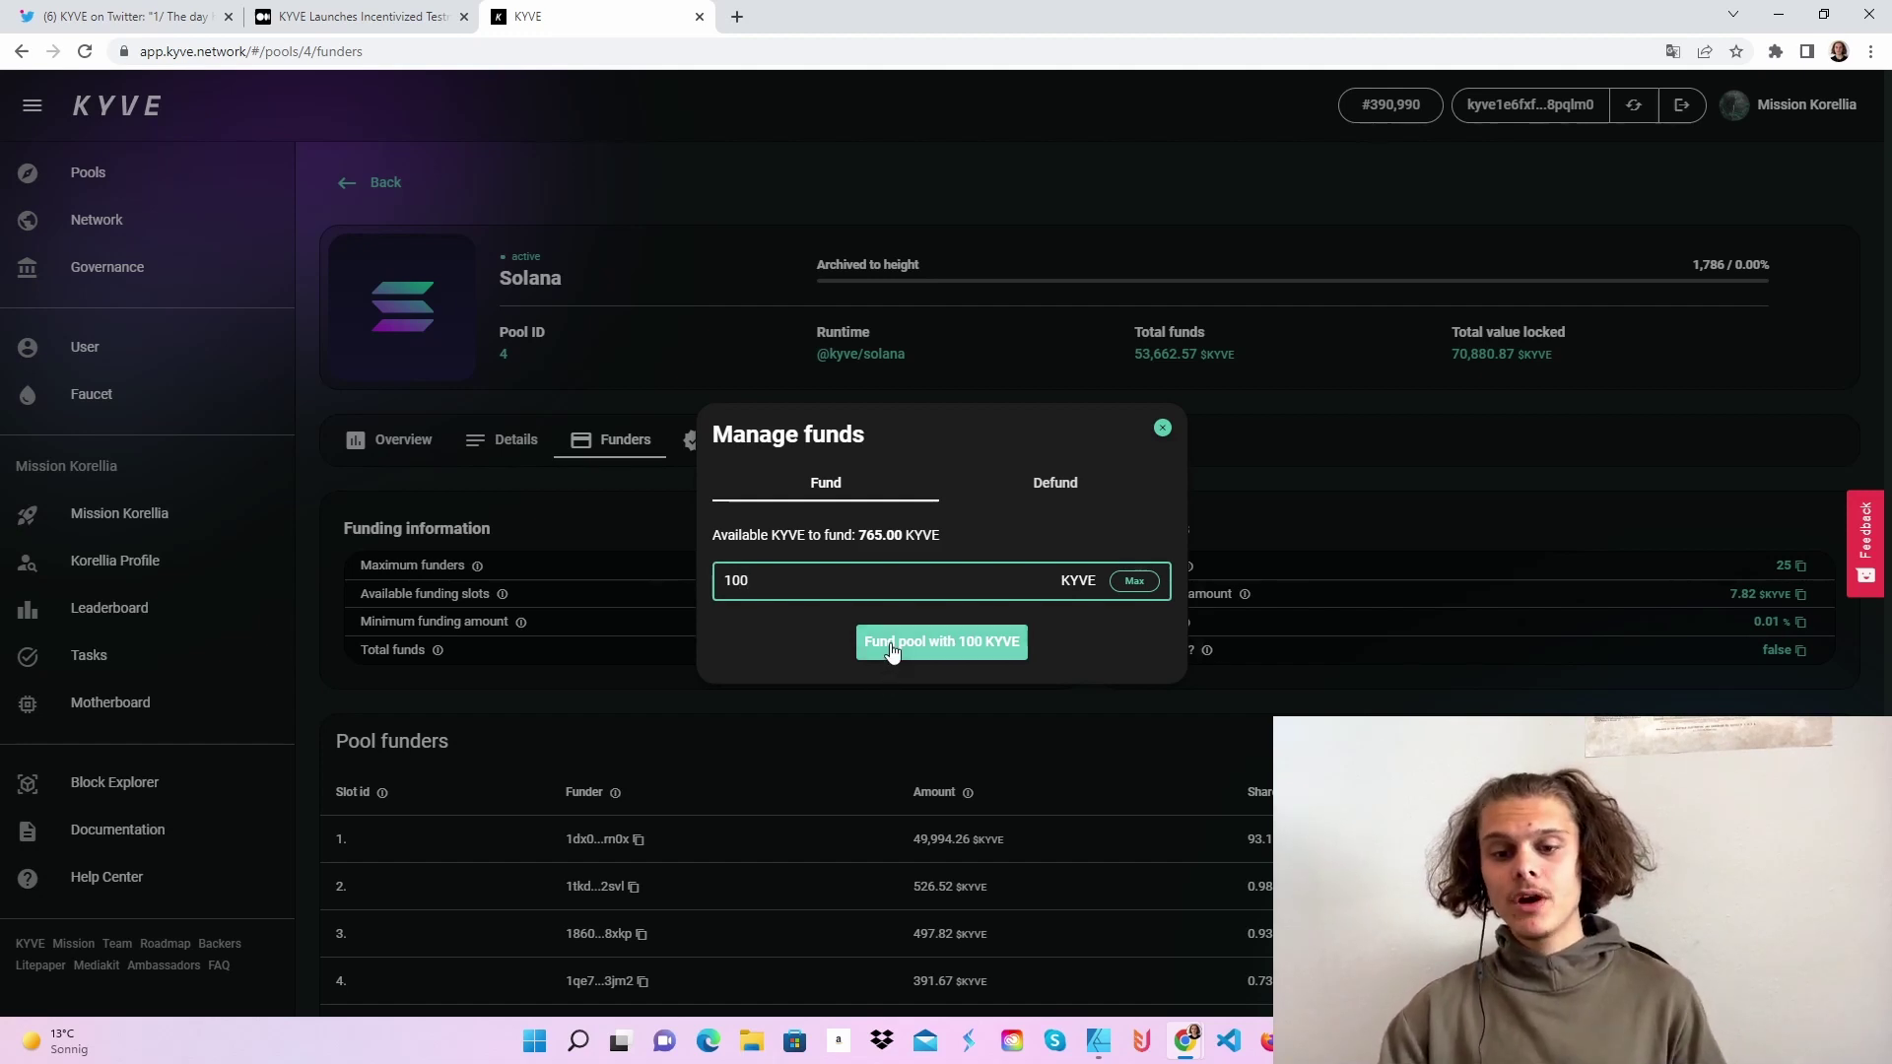
click(891, 646)
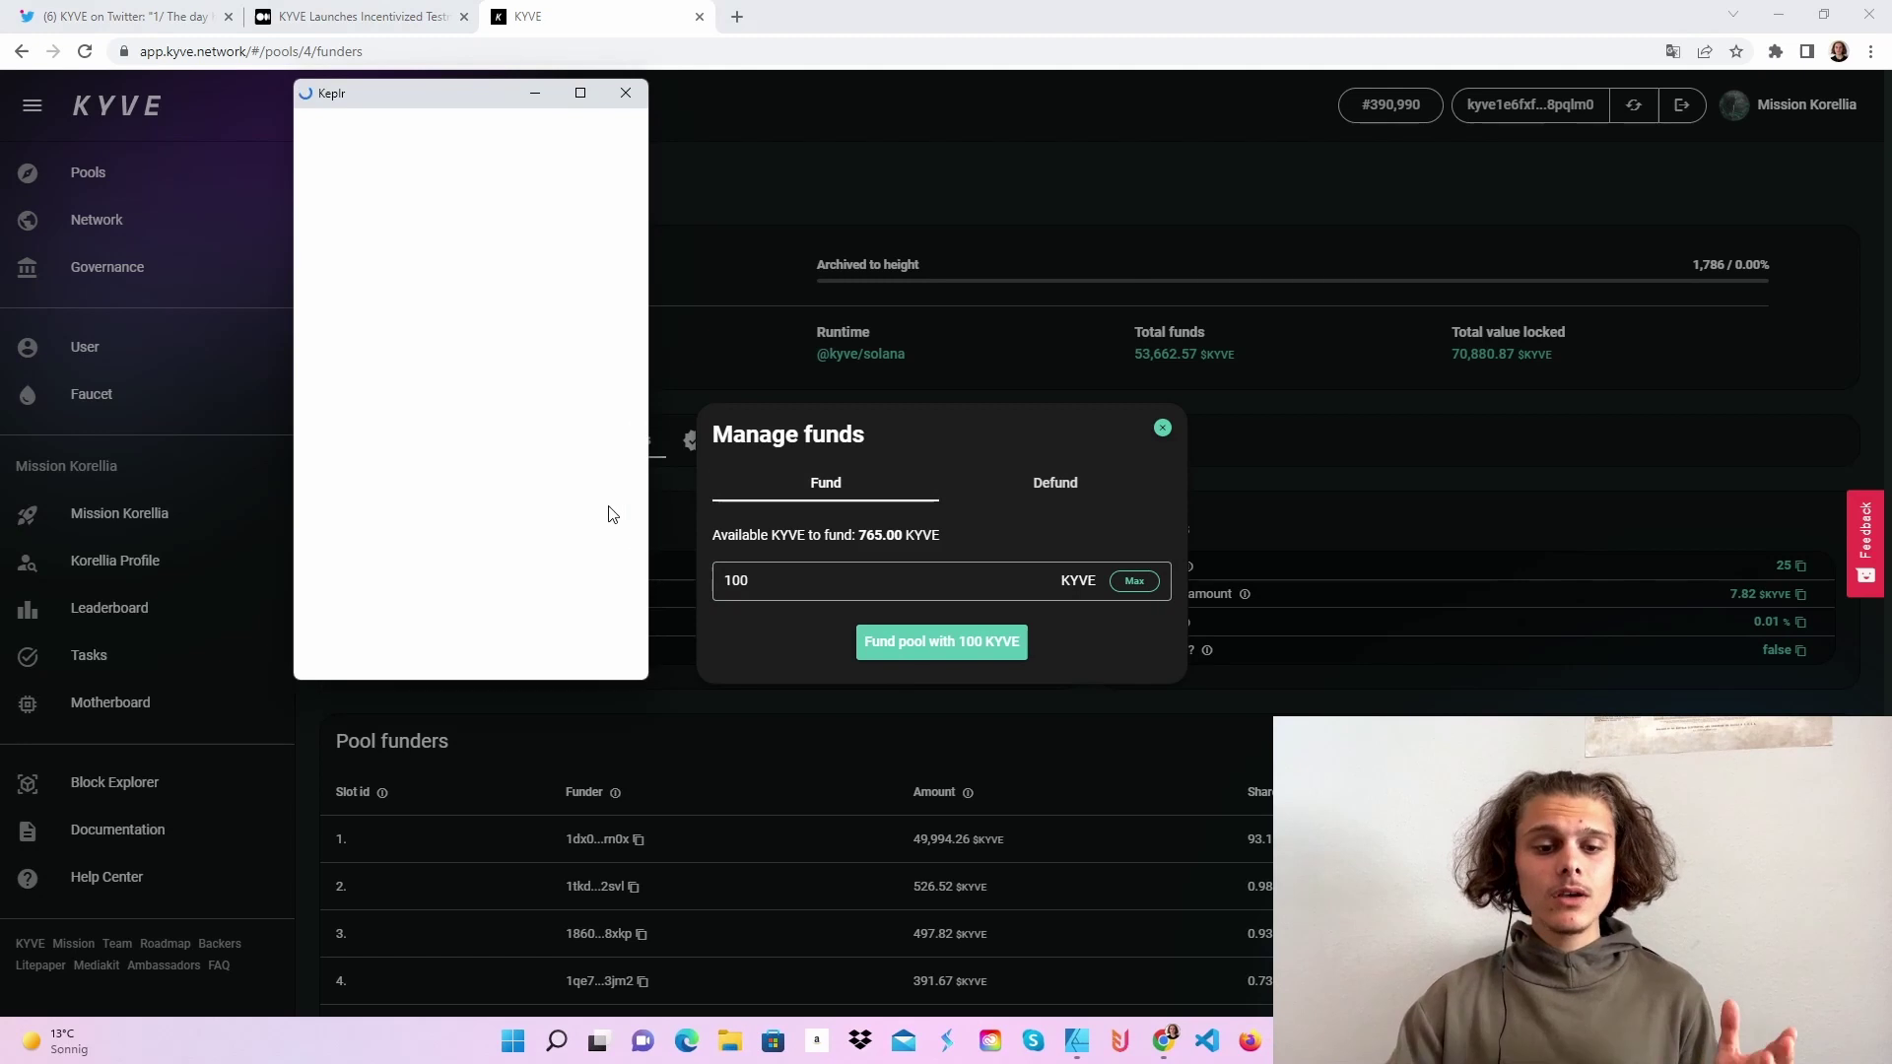
click(579, 562)
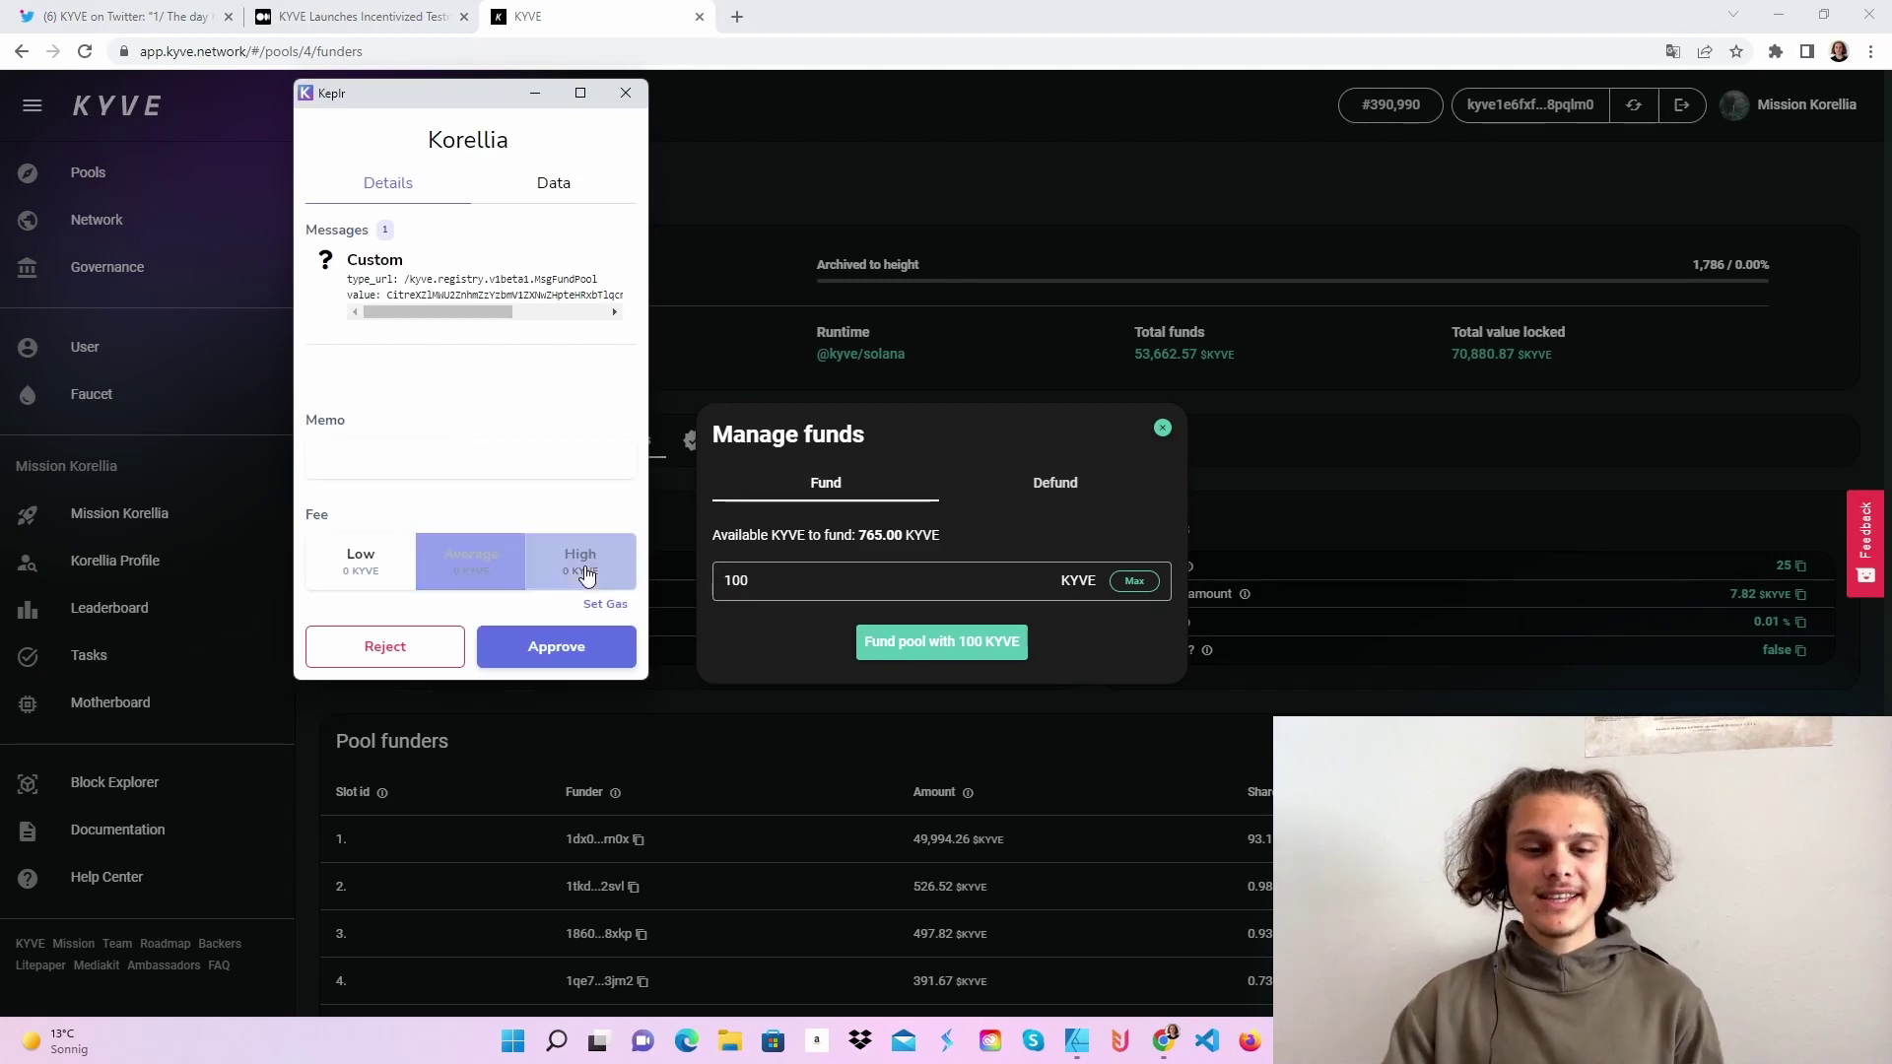
click(592, 652)
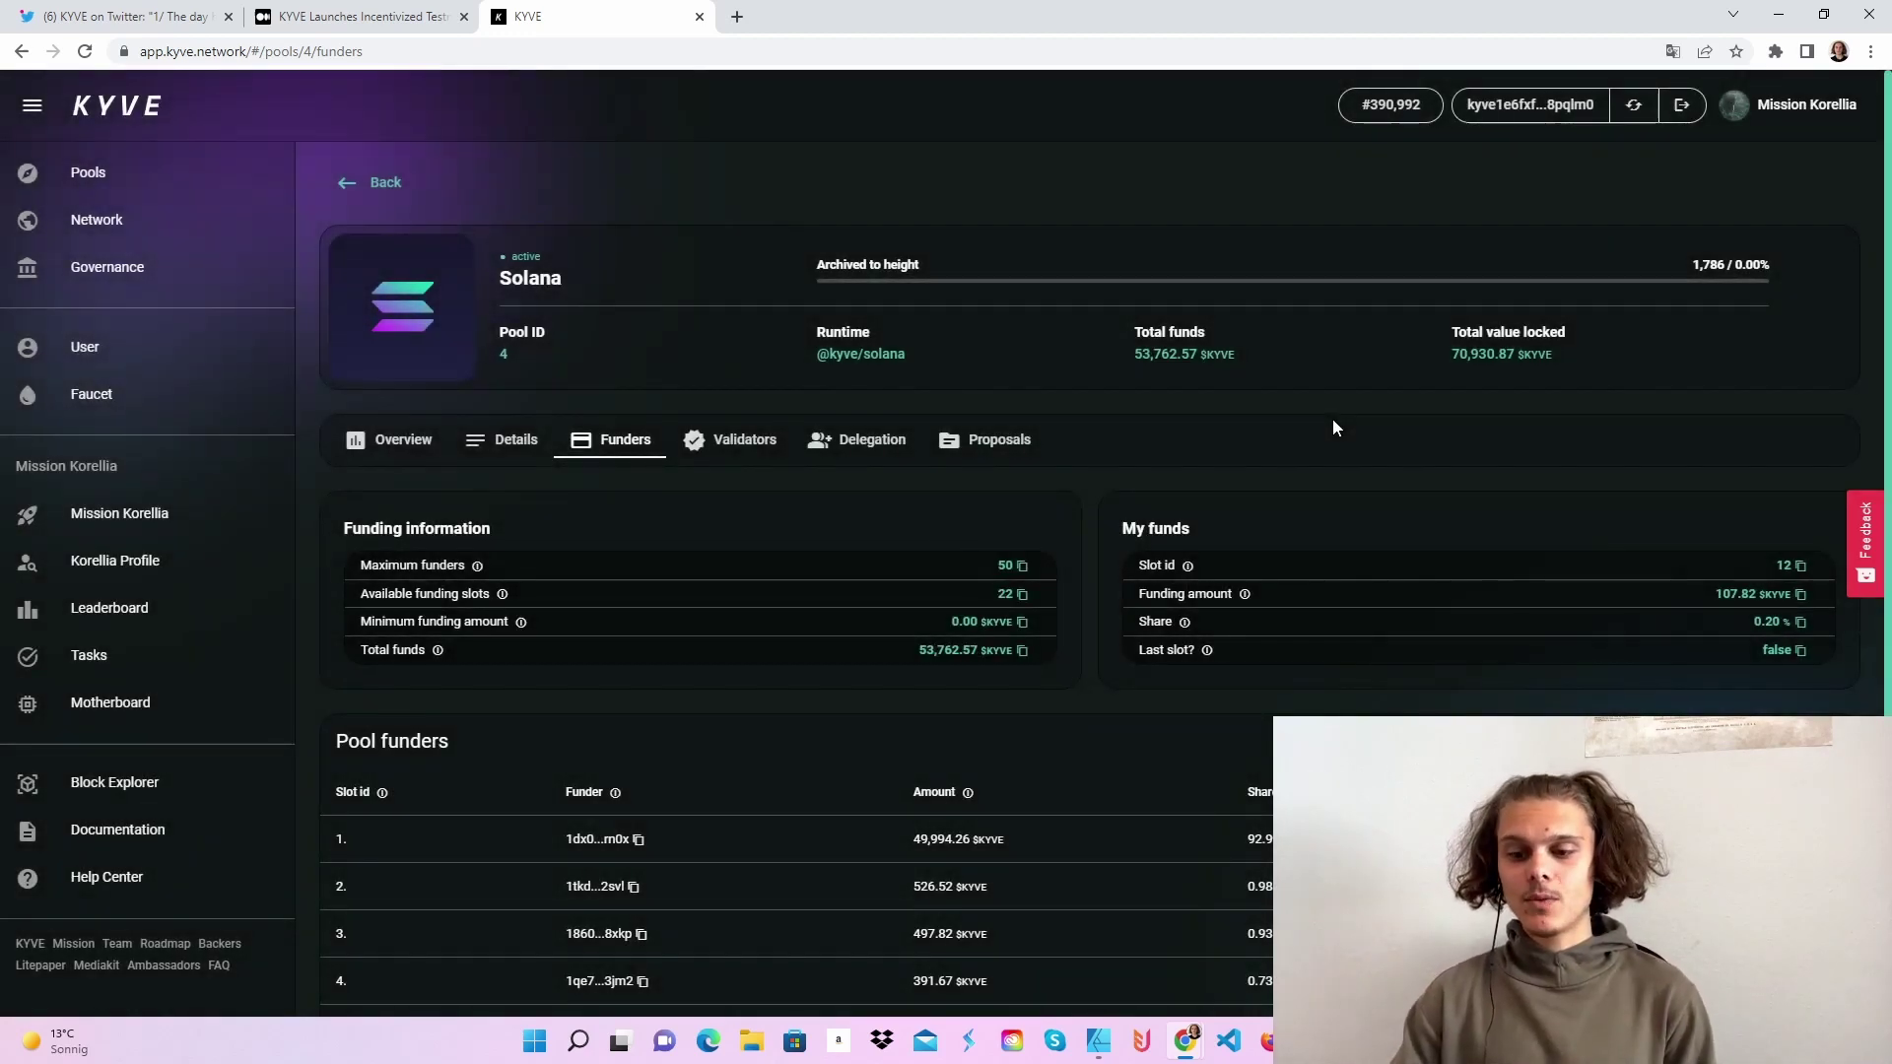
- Show the Solana pool's Validators tab, then its Delegation list
click(743, 439)
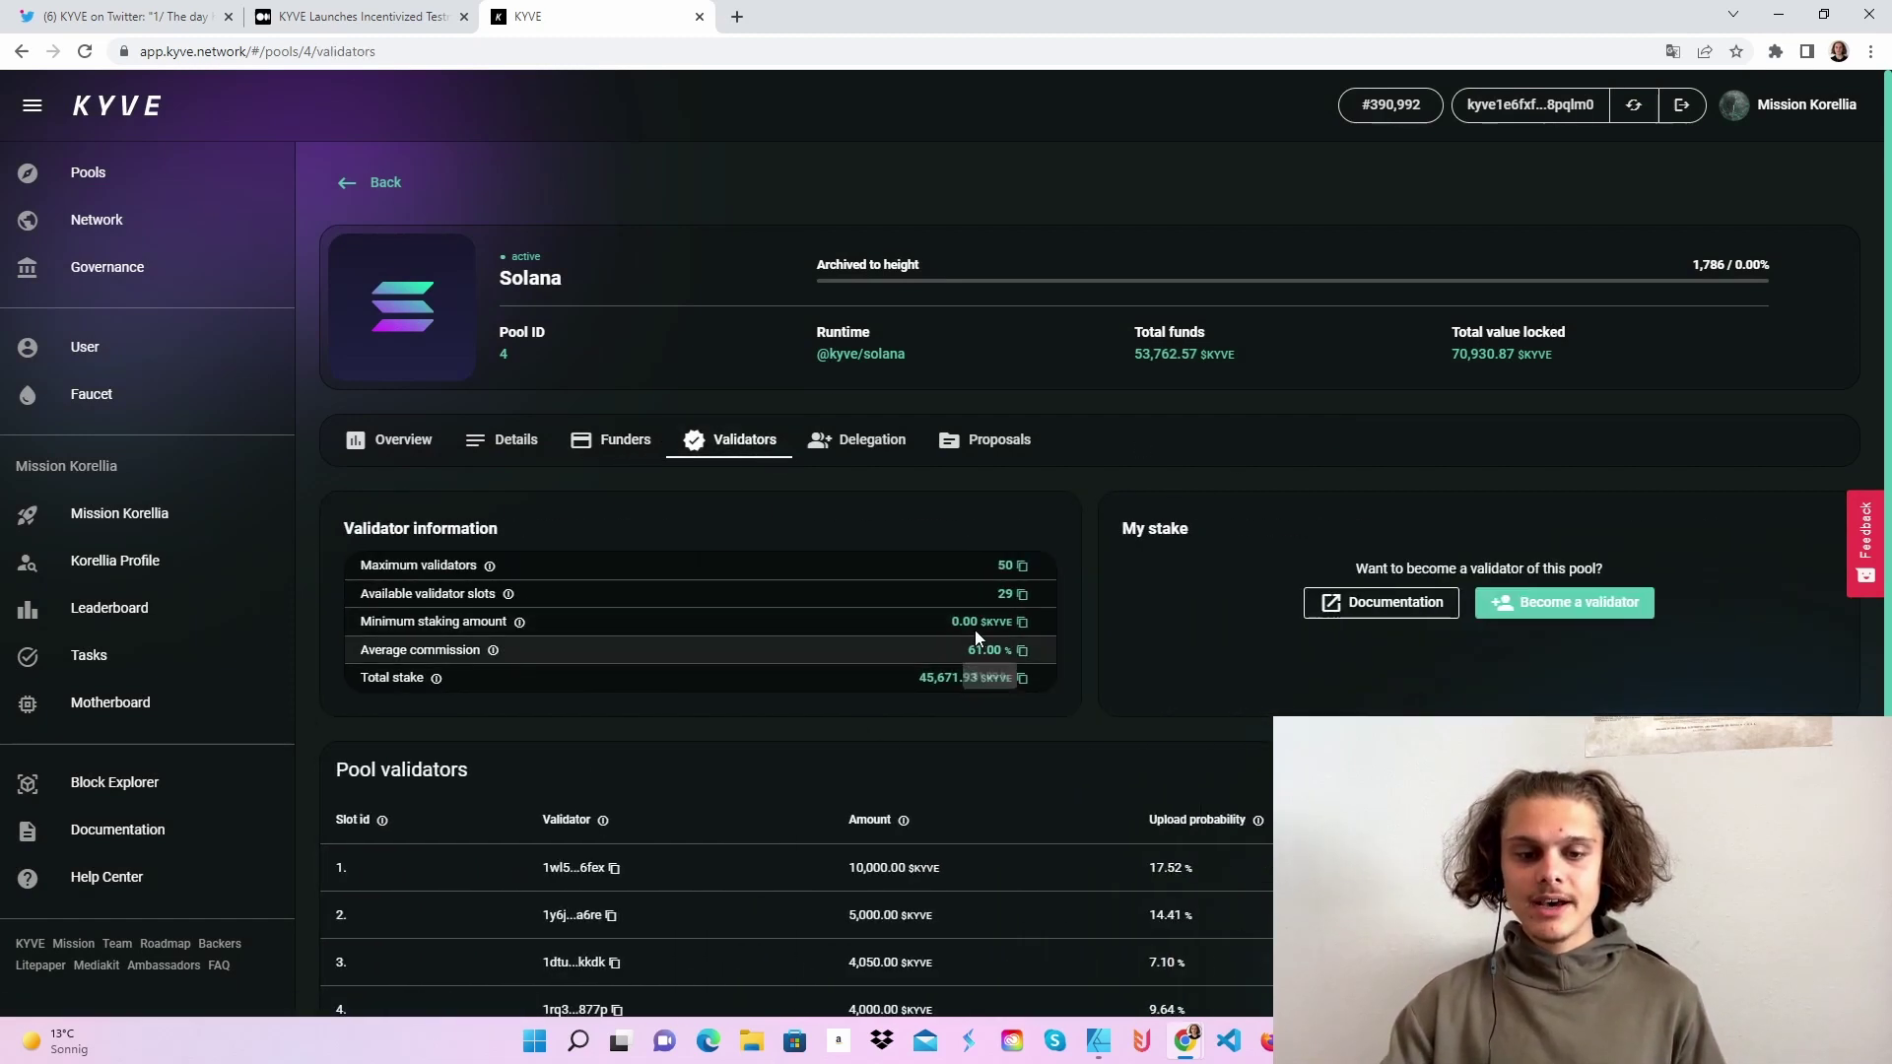
mouse_move(983, 621)
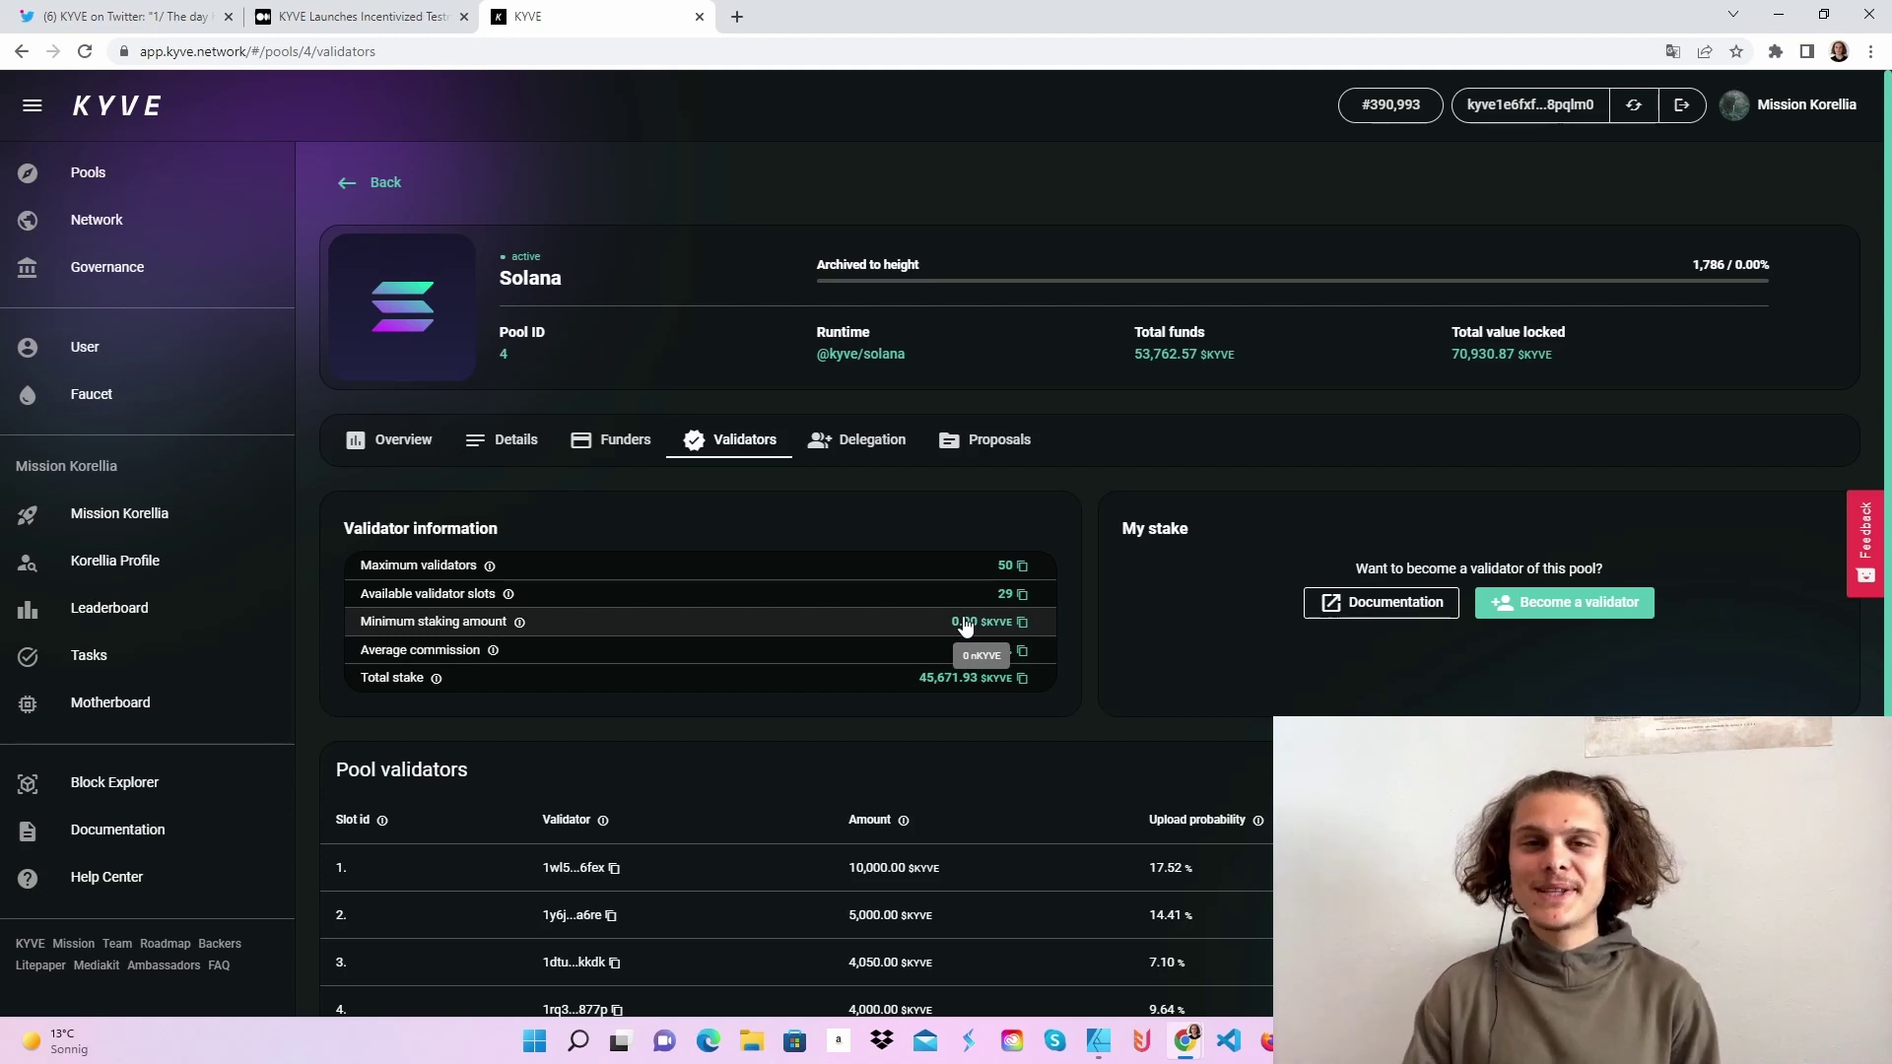
click(858, 439)
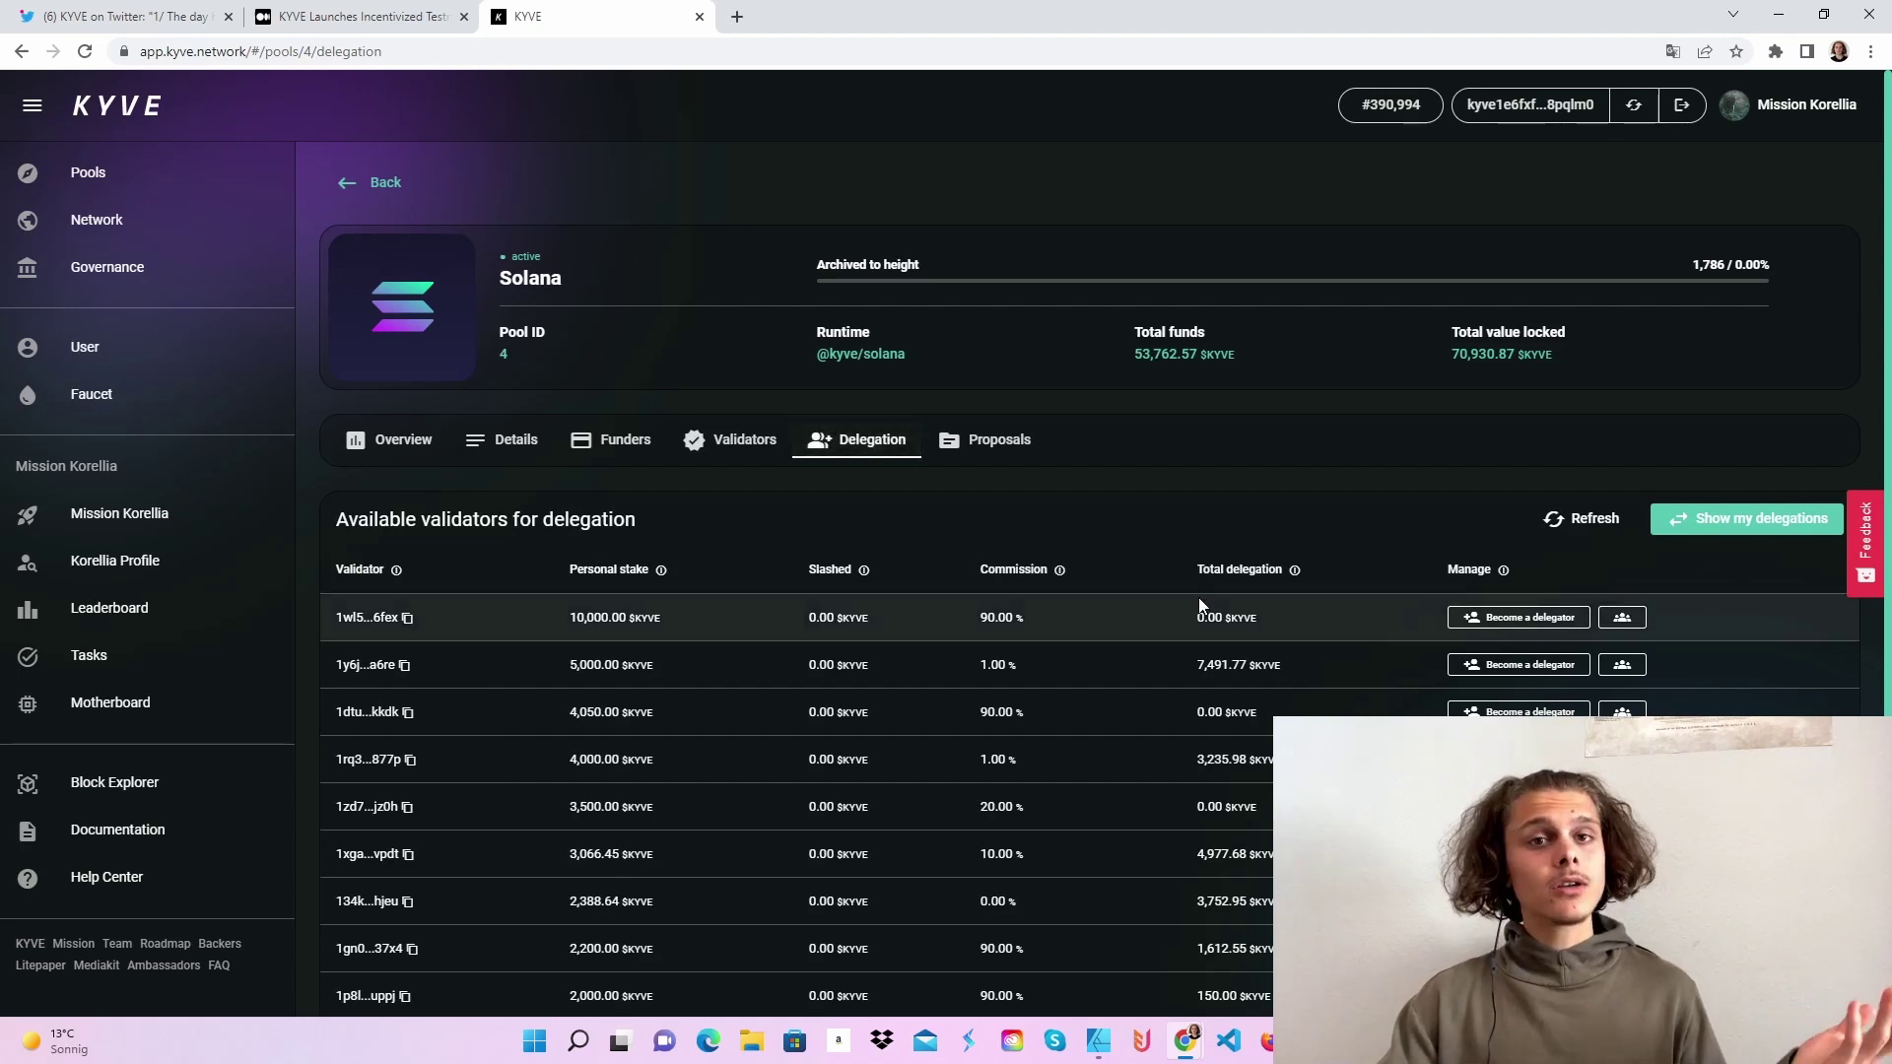
scroll(947, 806, down, 1)
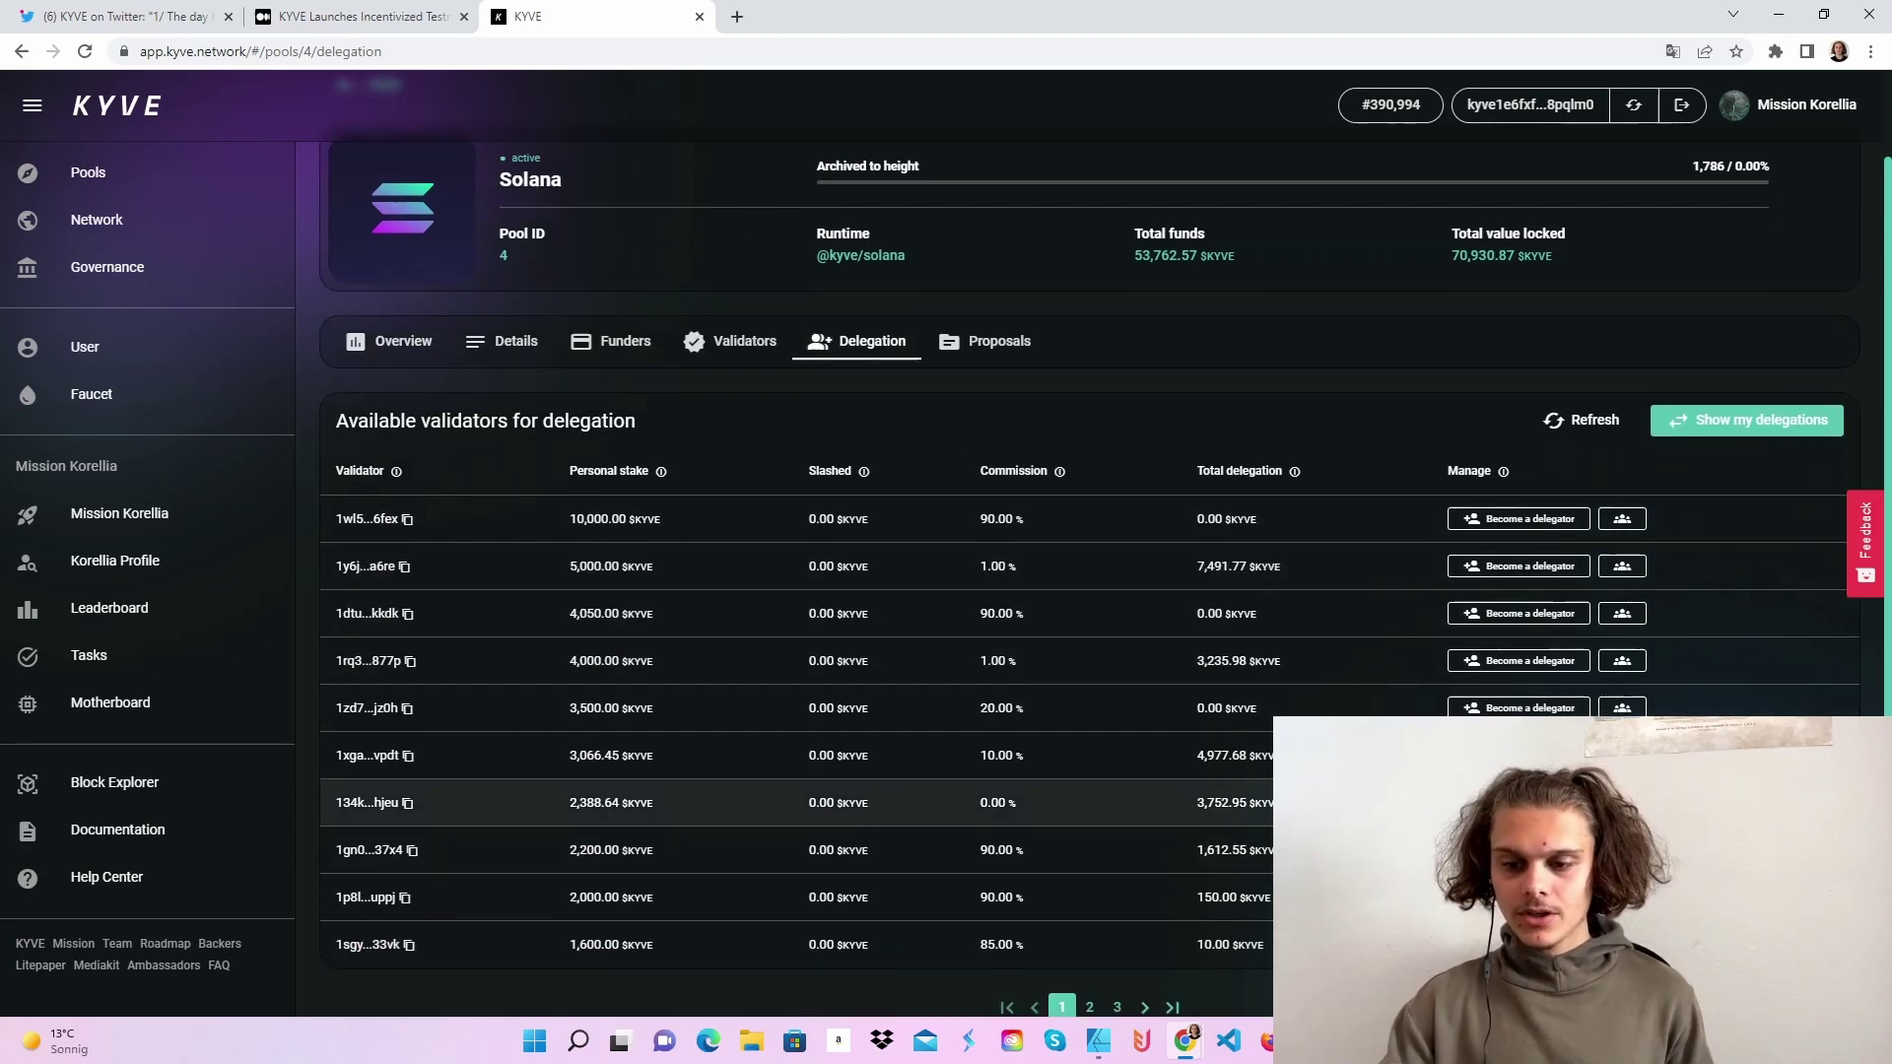
- Delegate 50 KYVE to validator 134k…hjeu, approving at high fee in Keplr
click(1518, 803)
click(816, 575)
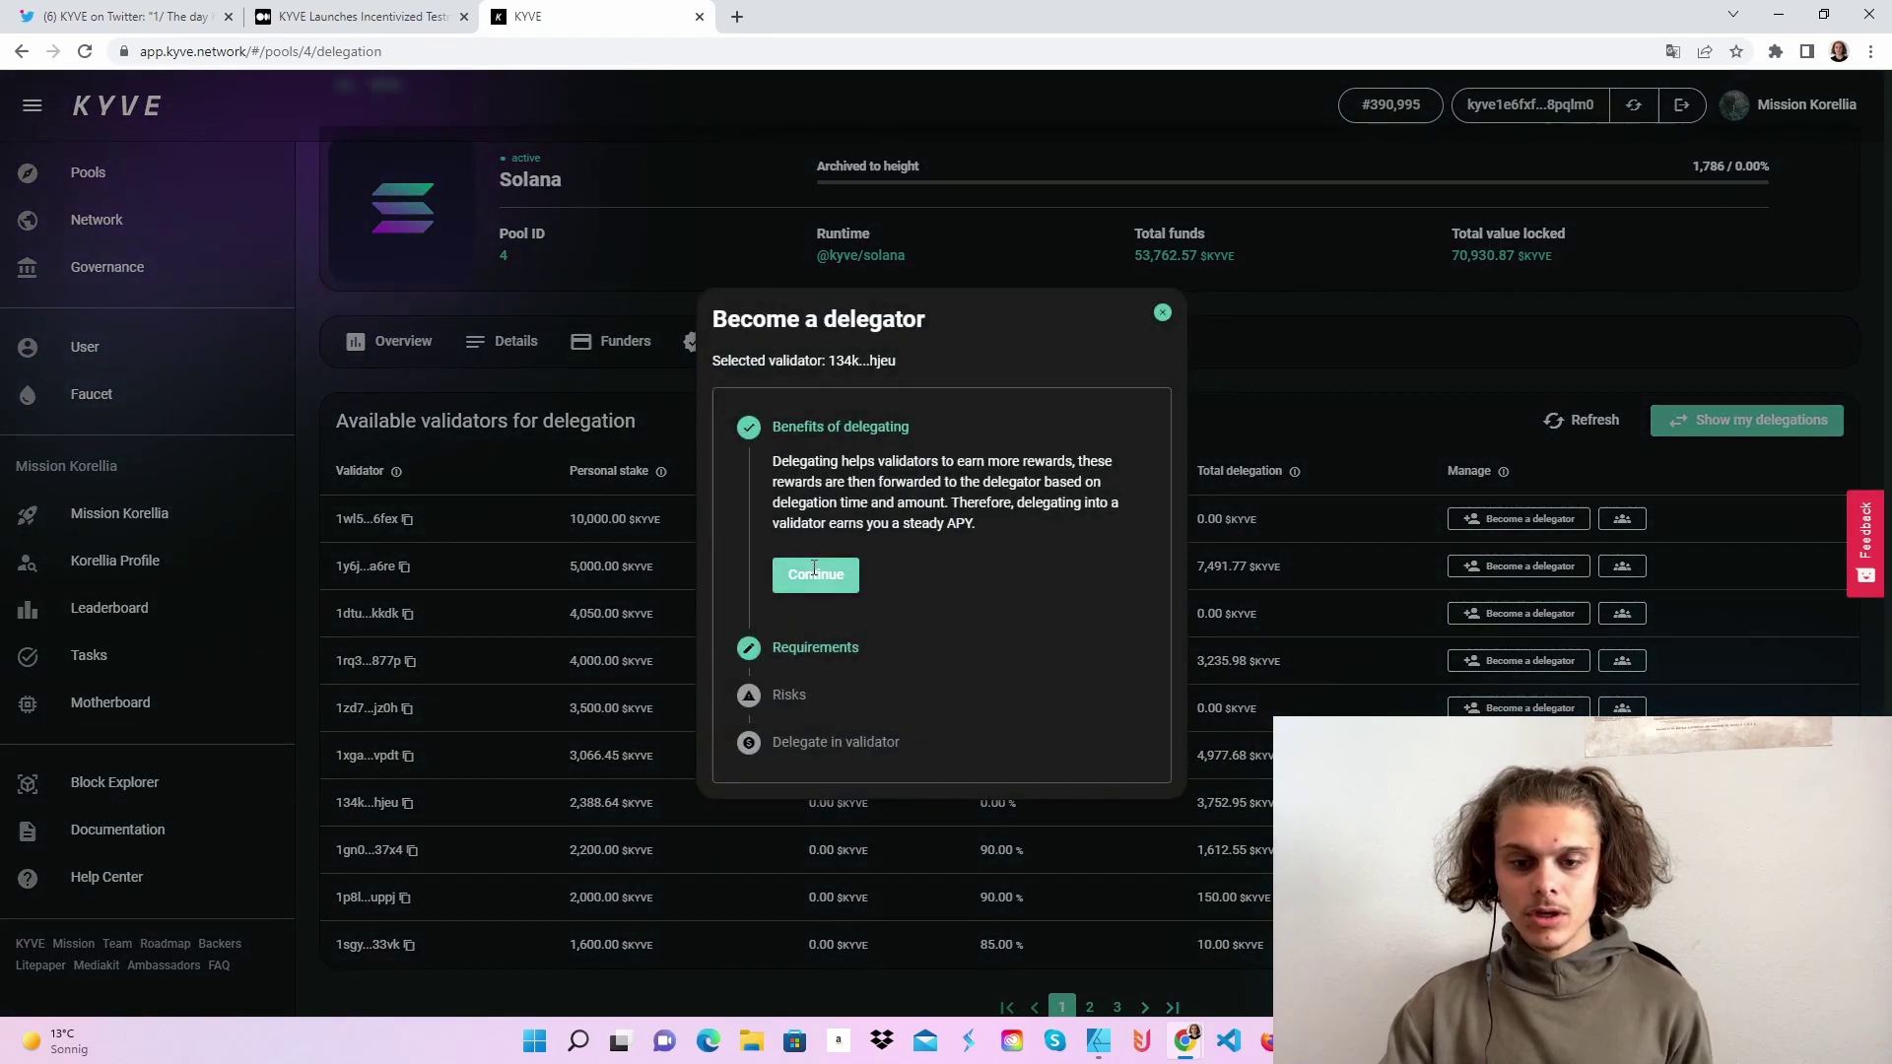
click(816, 617)
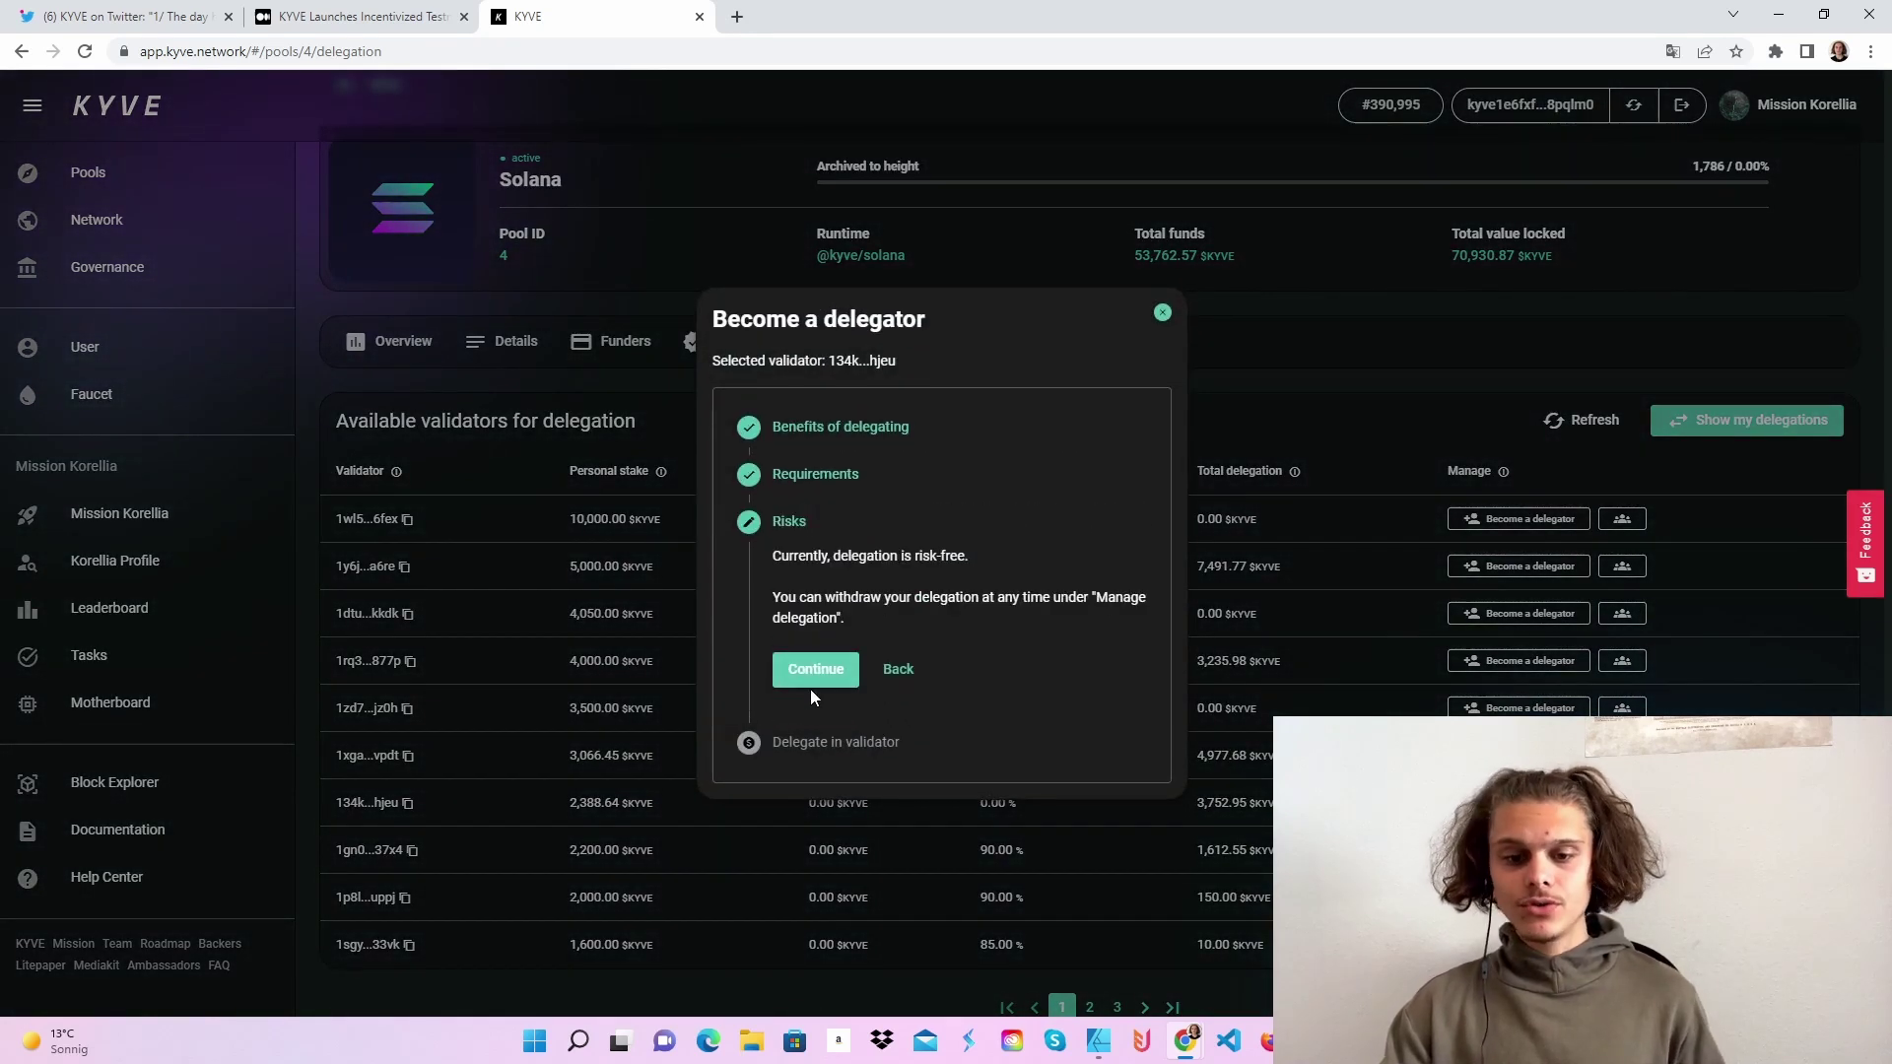
click(813, 694)
click(887, 663)
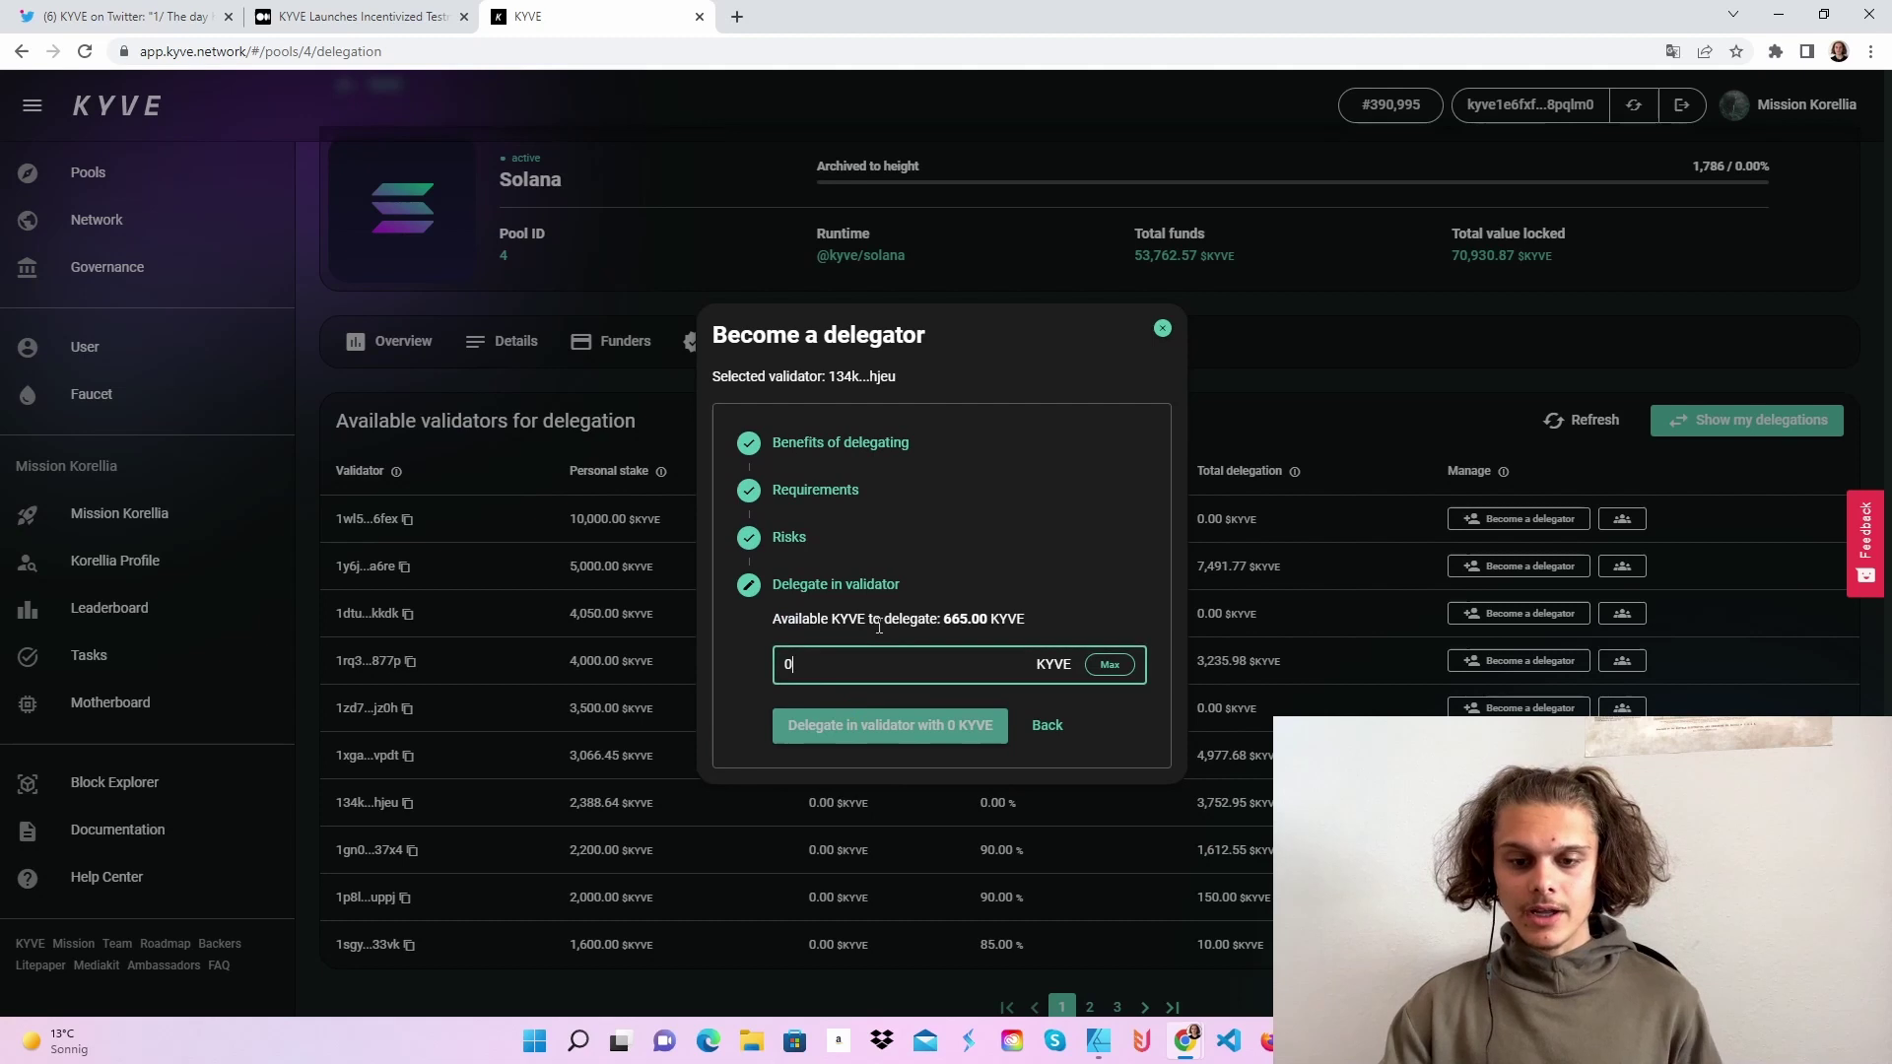
text(50)
click(961, 725)
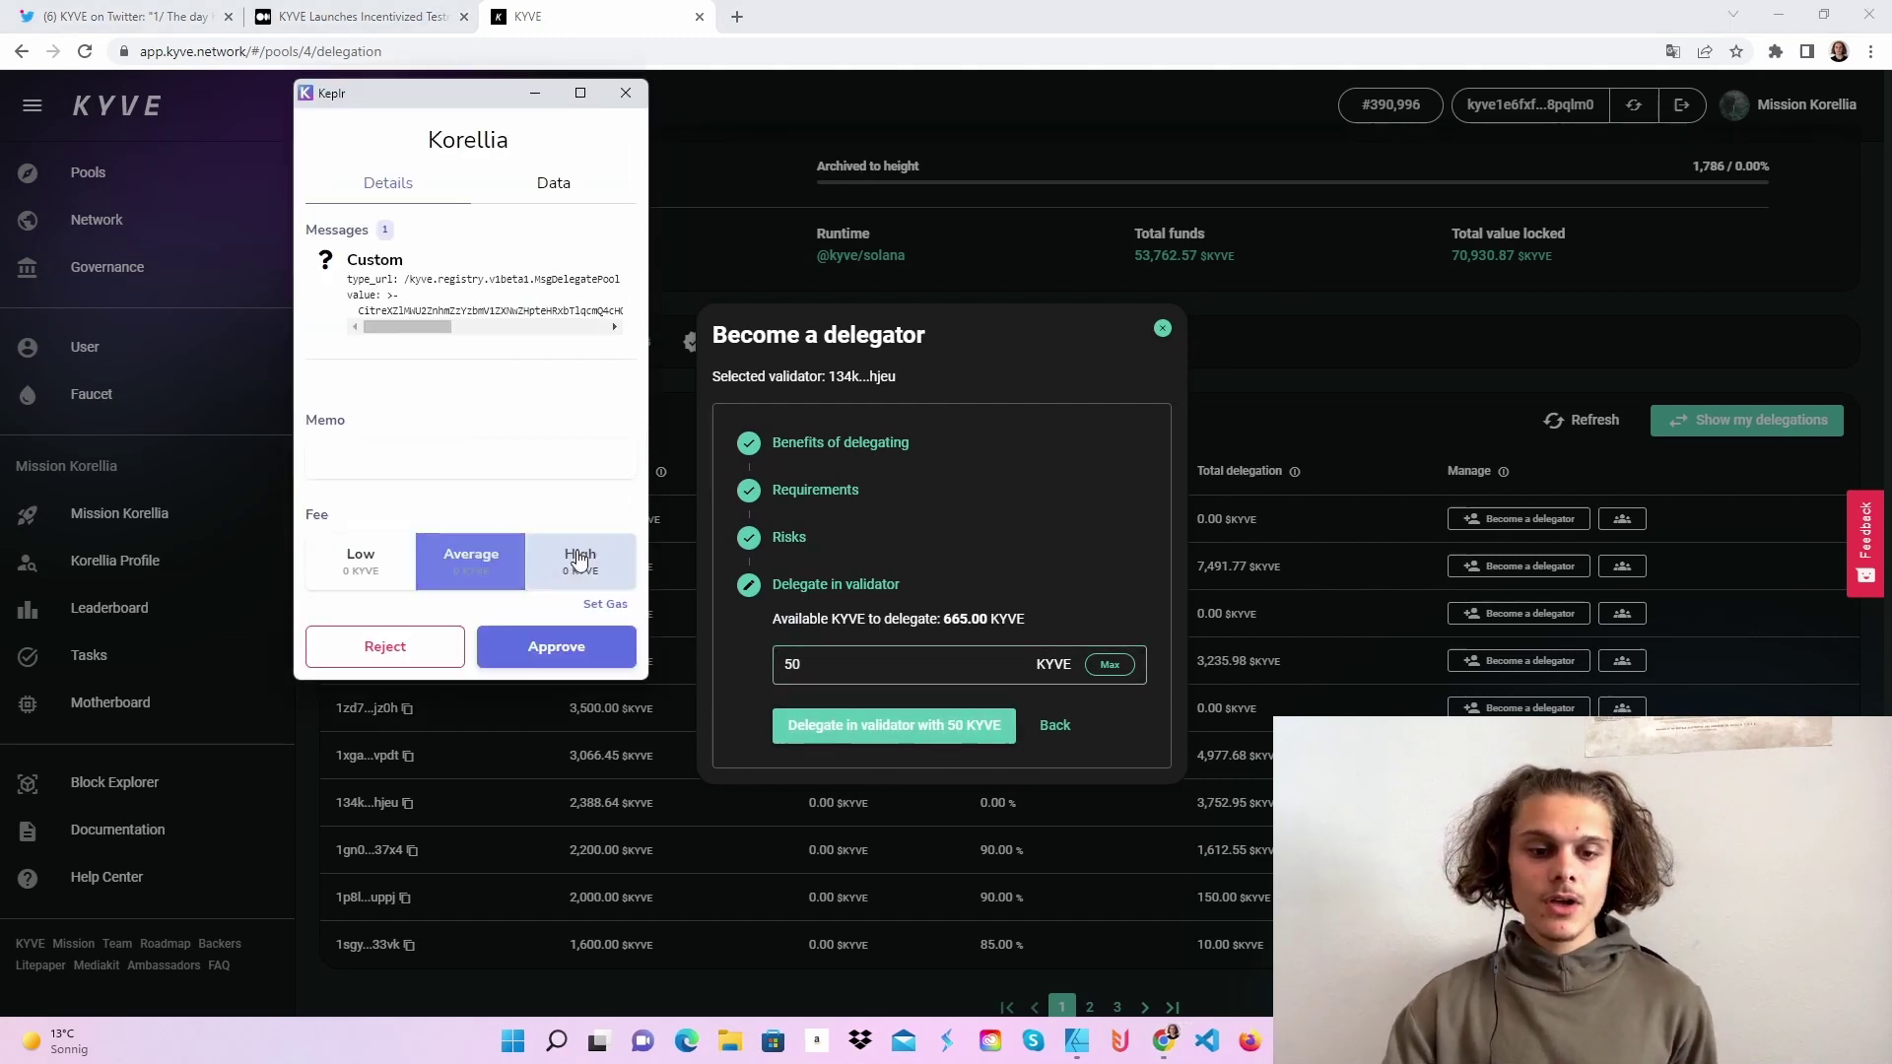
click(580, 563)
click(555, 645)
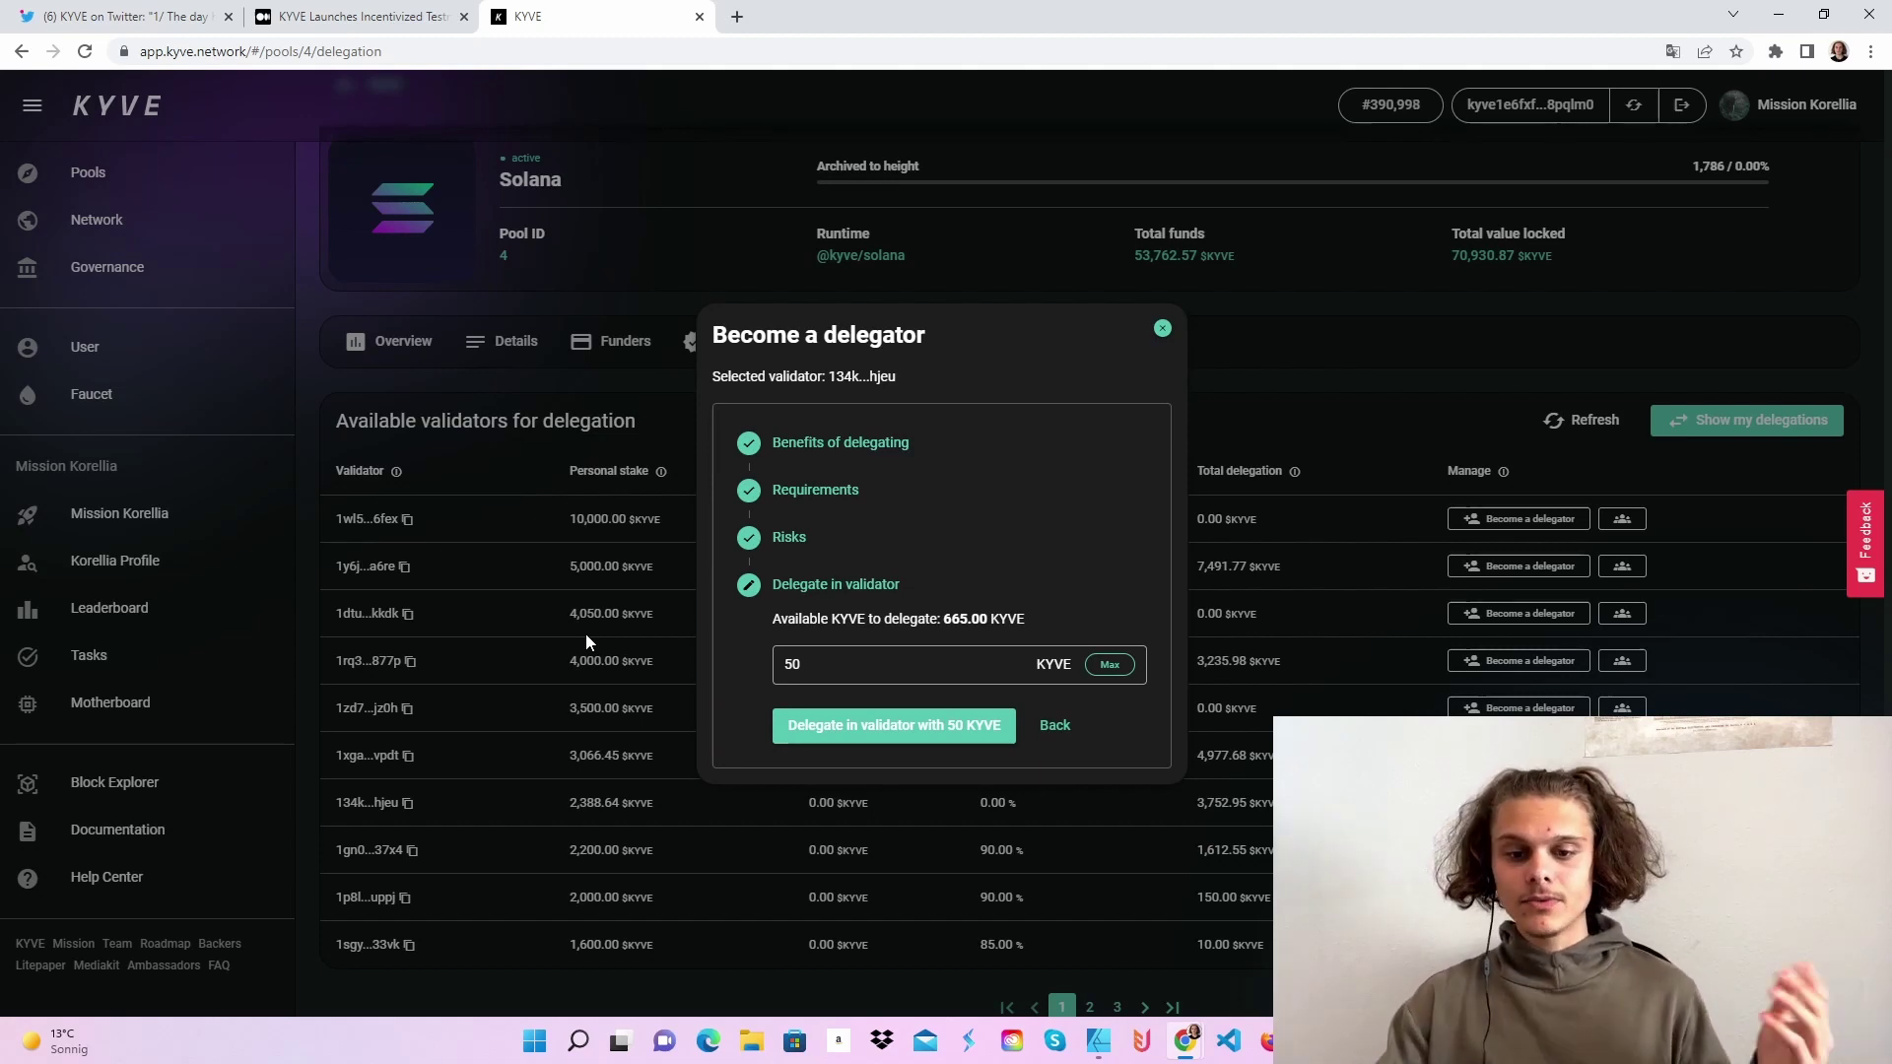
click(1138, 770)
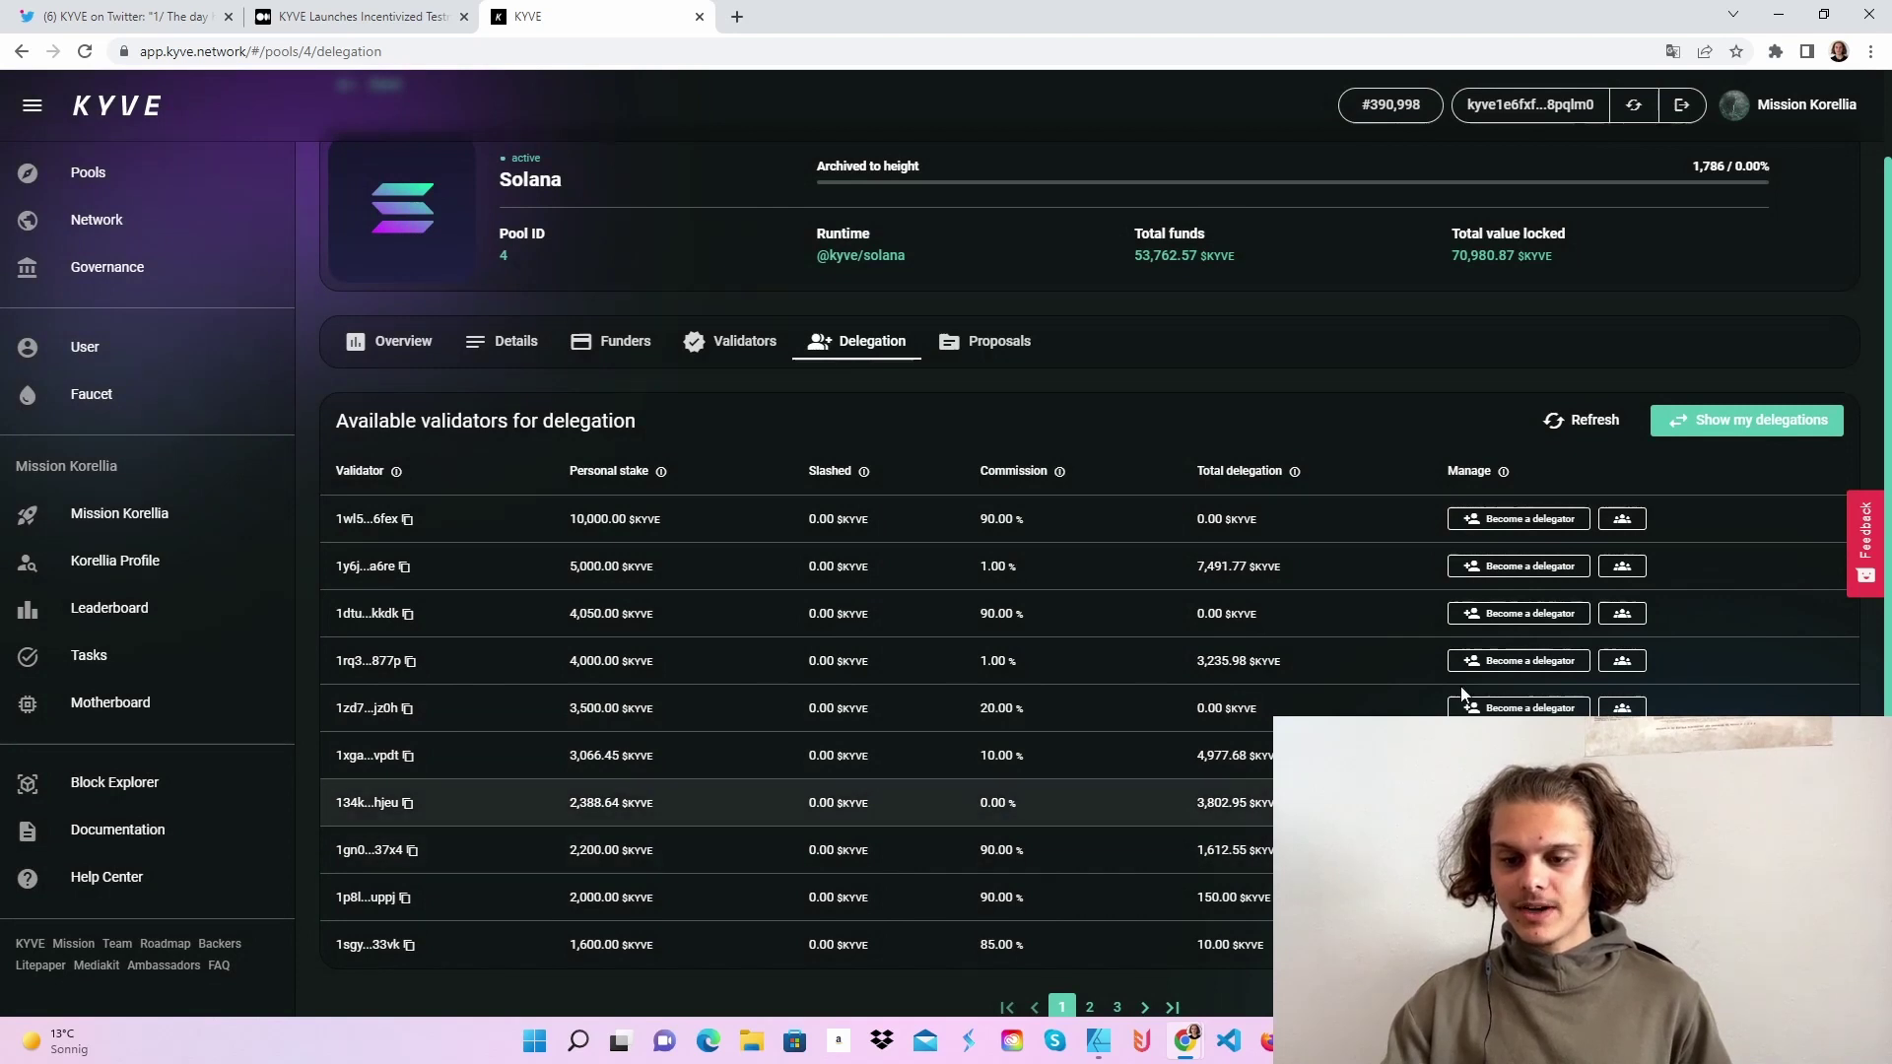
scroll(1427, 656, up, 2)
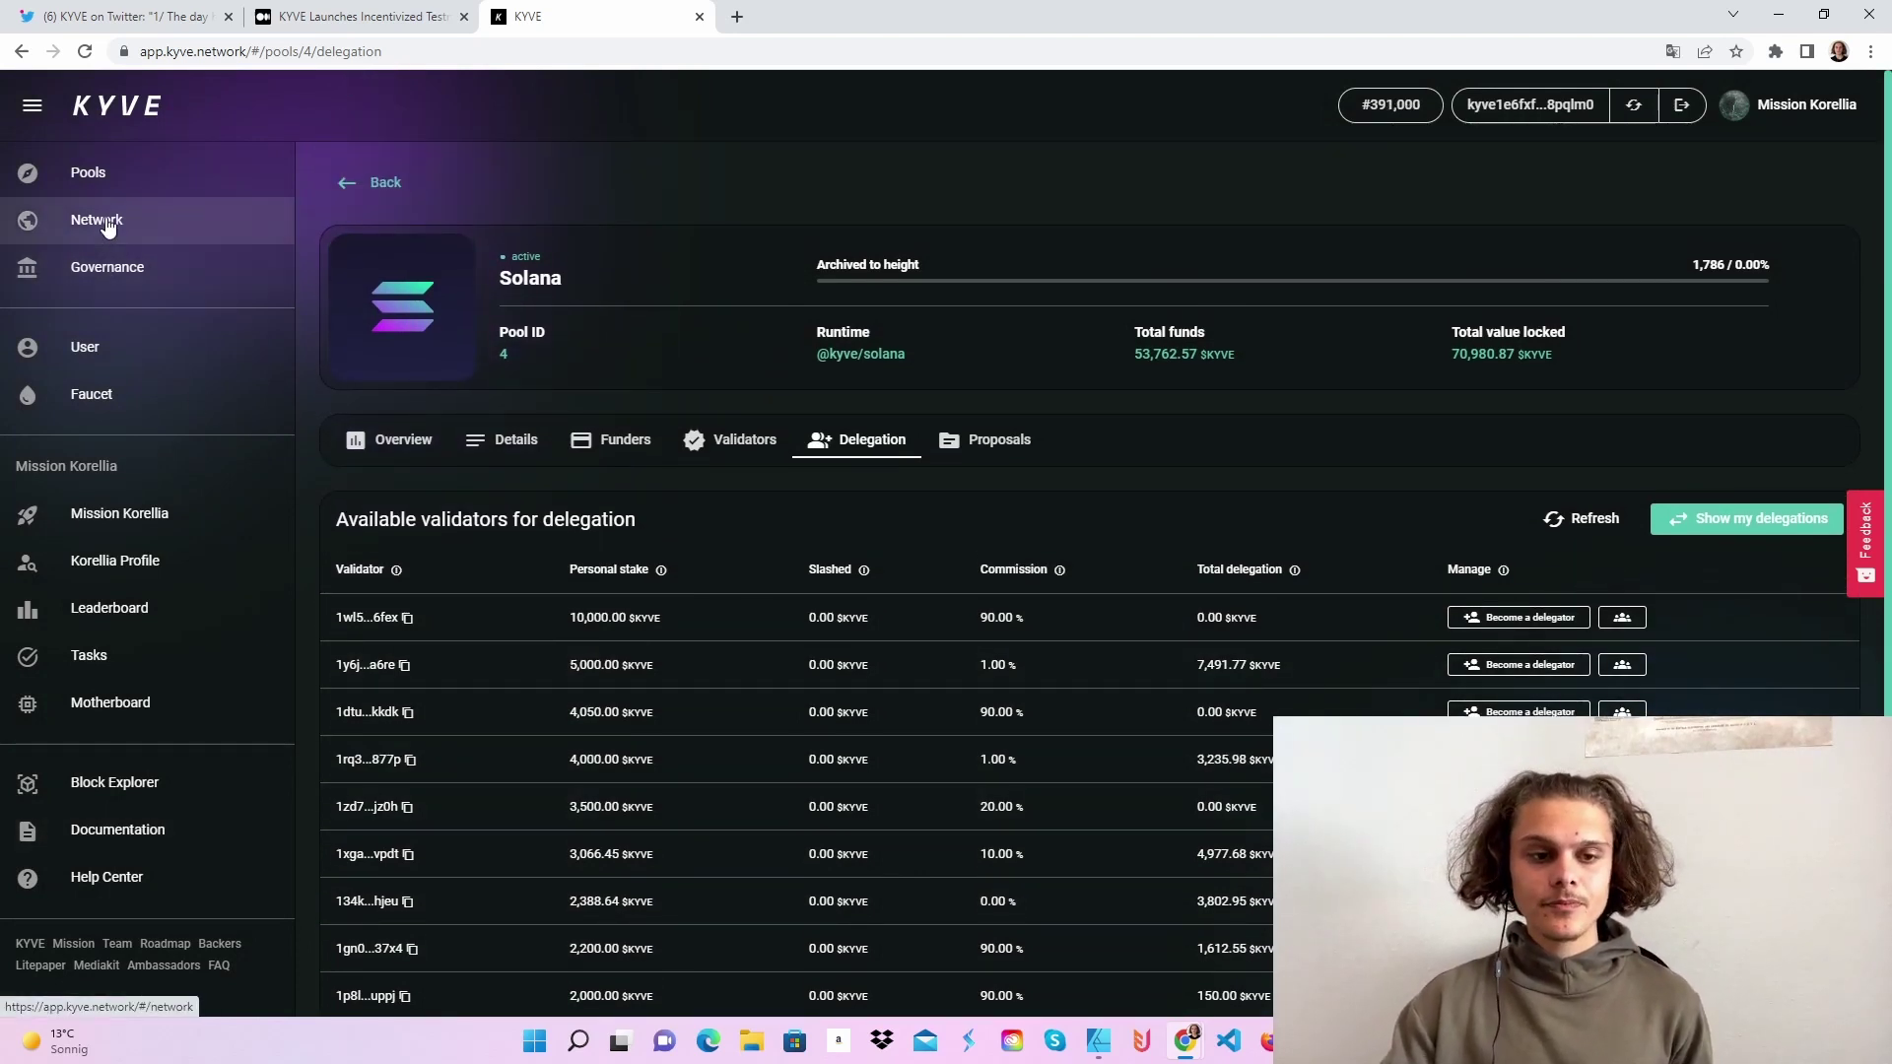
- Review the Solana pool's Delegation and Validators tabs, then reopen its overview showing 25,308.94 KYVE delegated
click(384, 181)
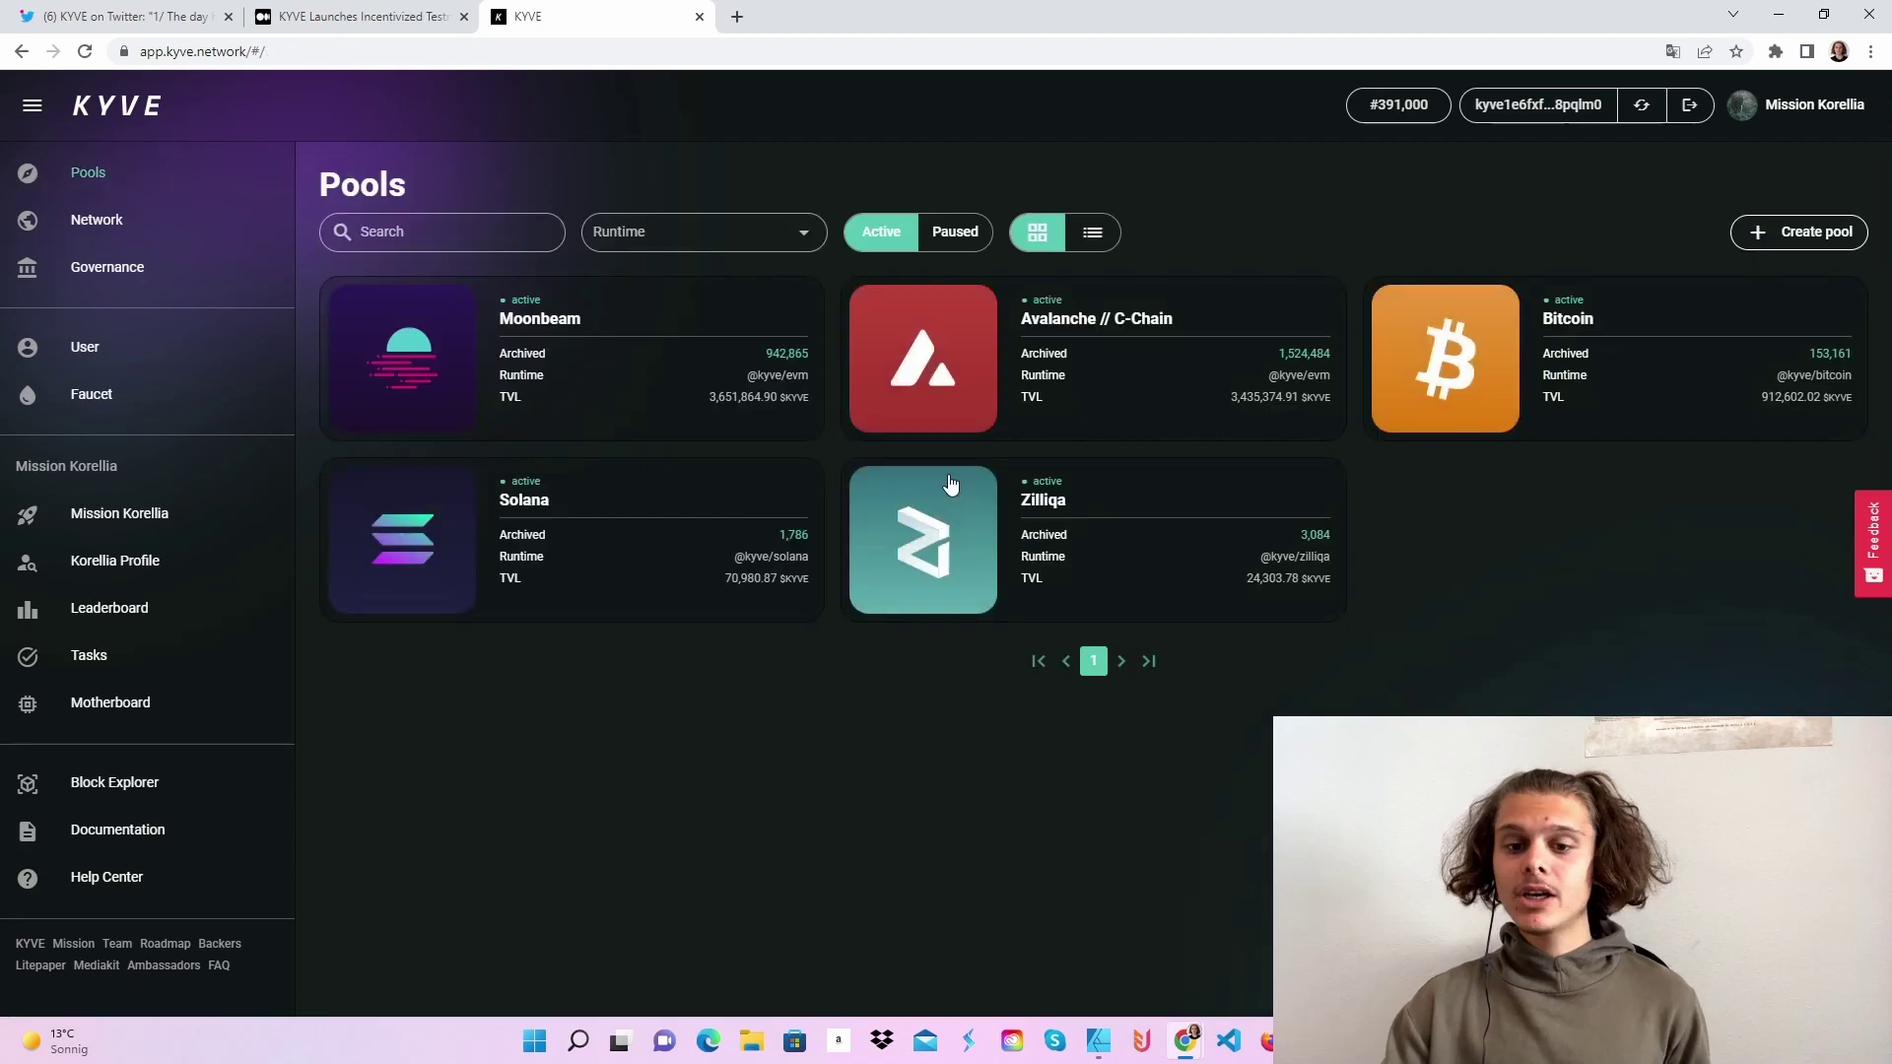
click(502, 547)
click(858, 440)
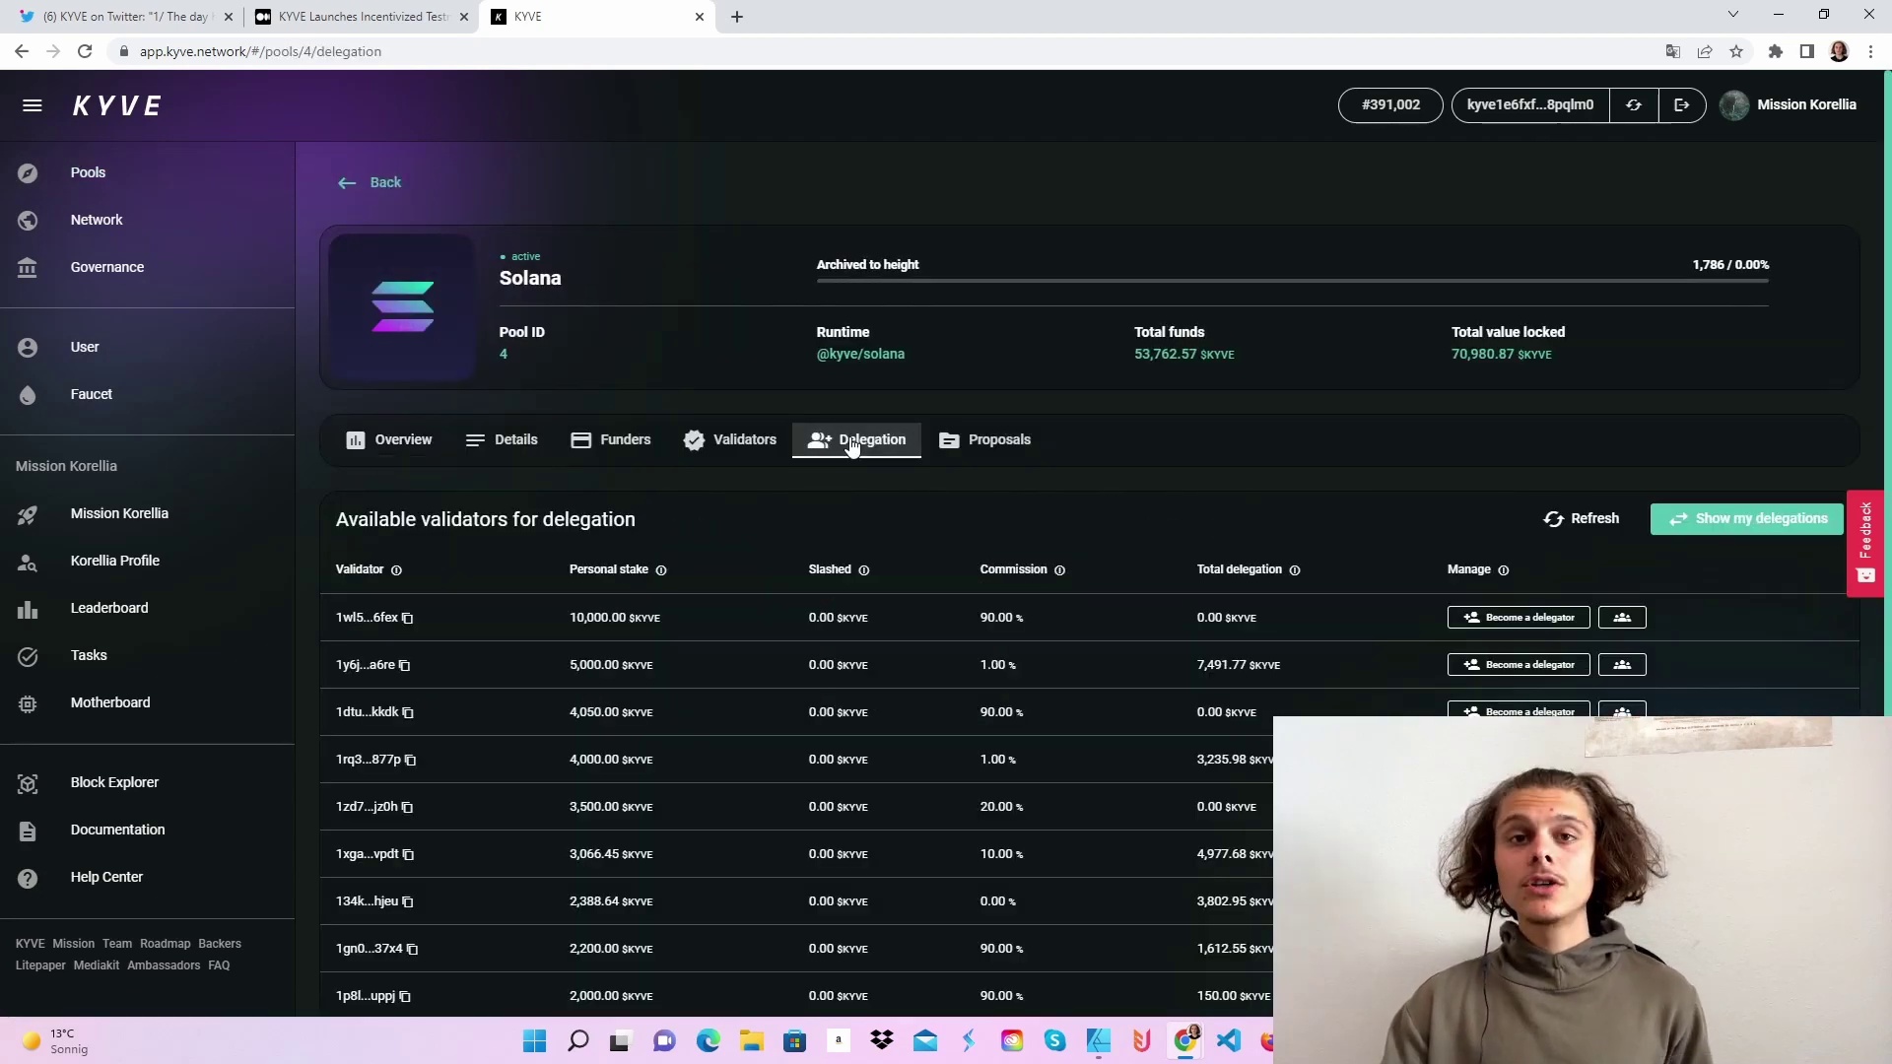
click(731, 439)
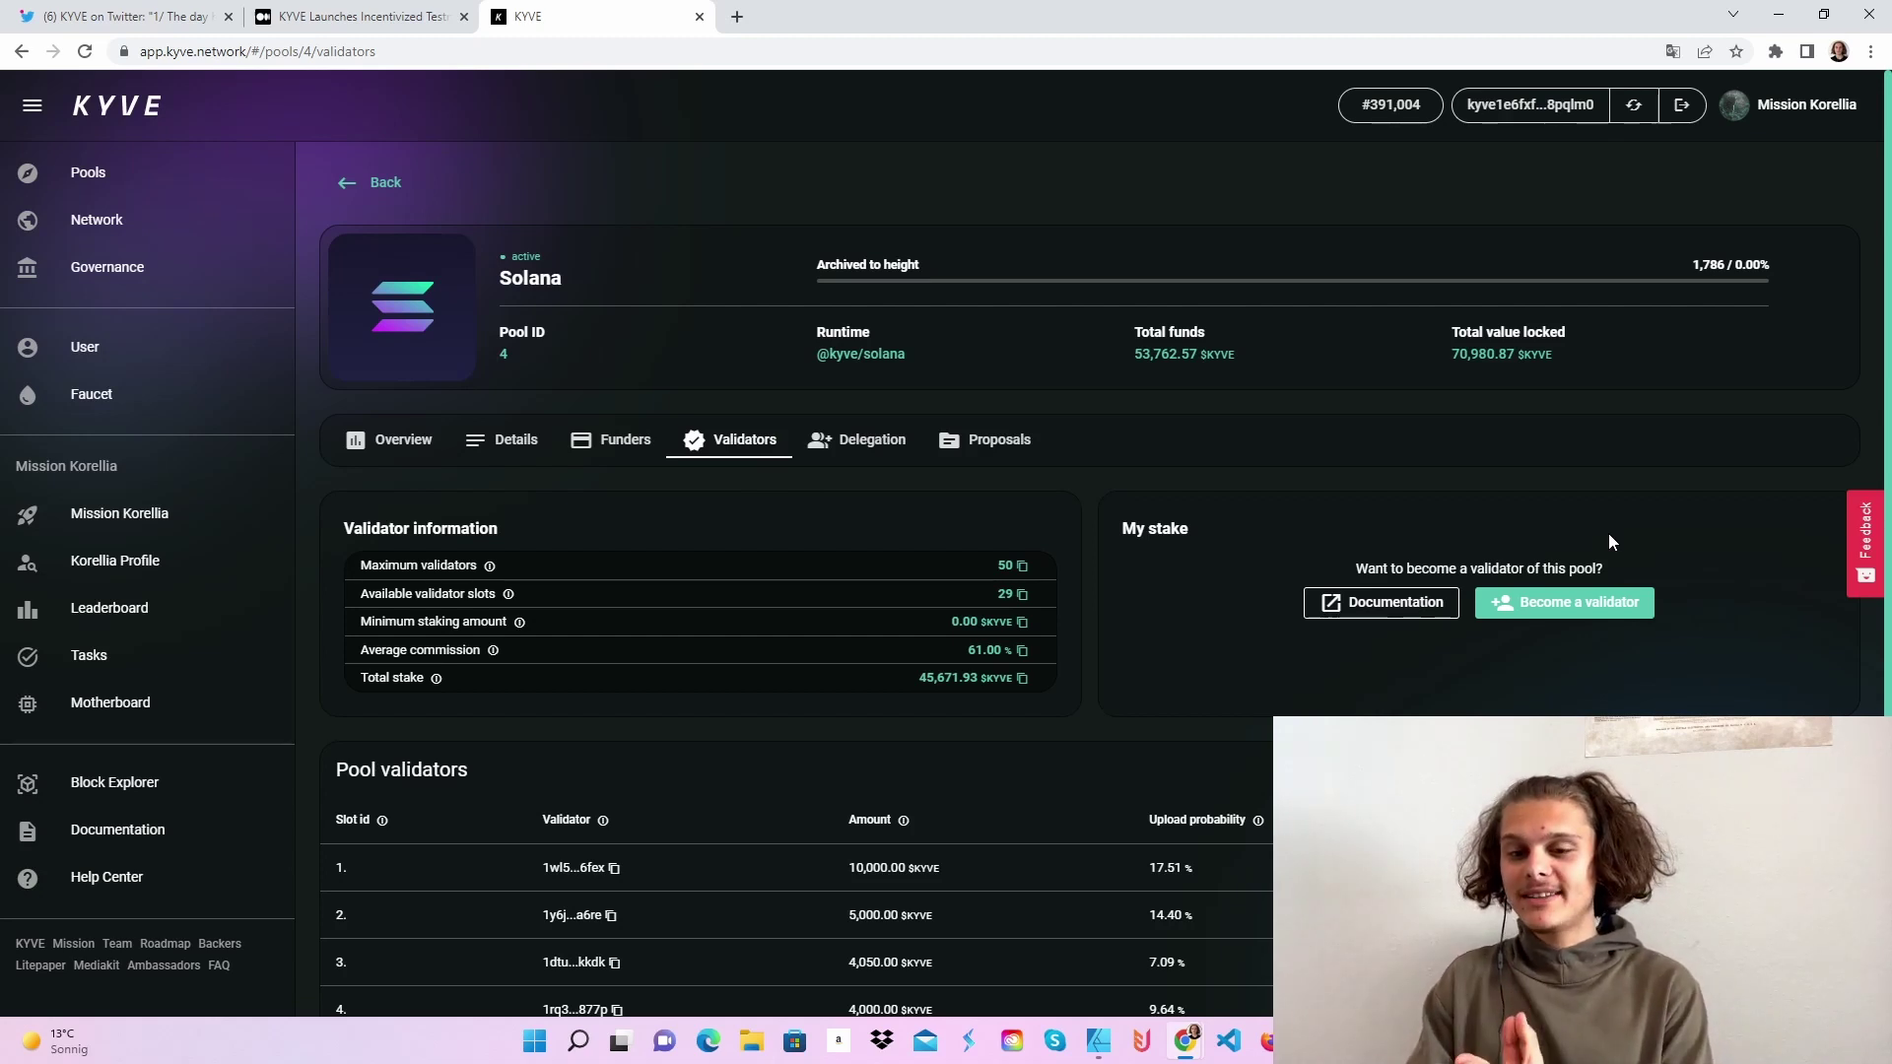
mouse_move(976, 622)
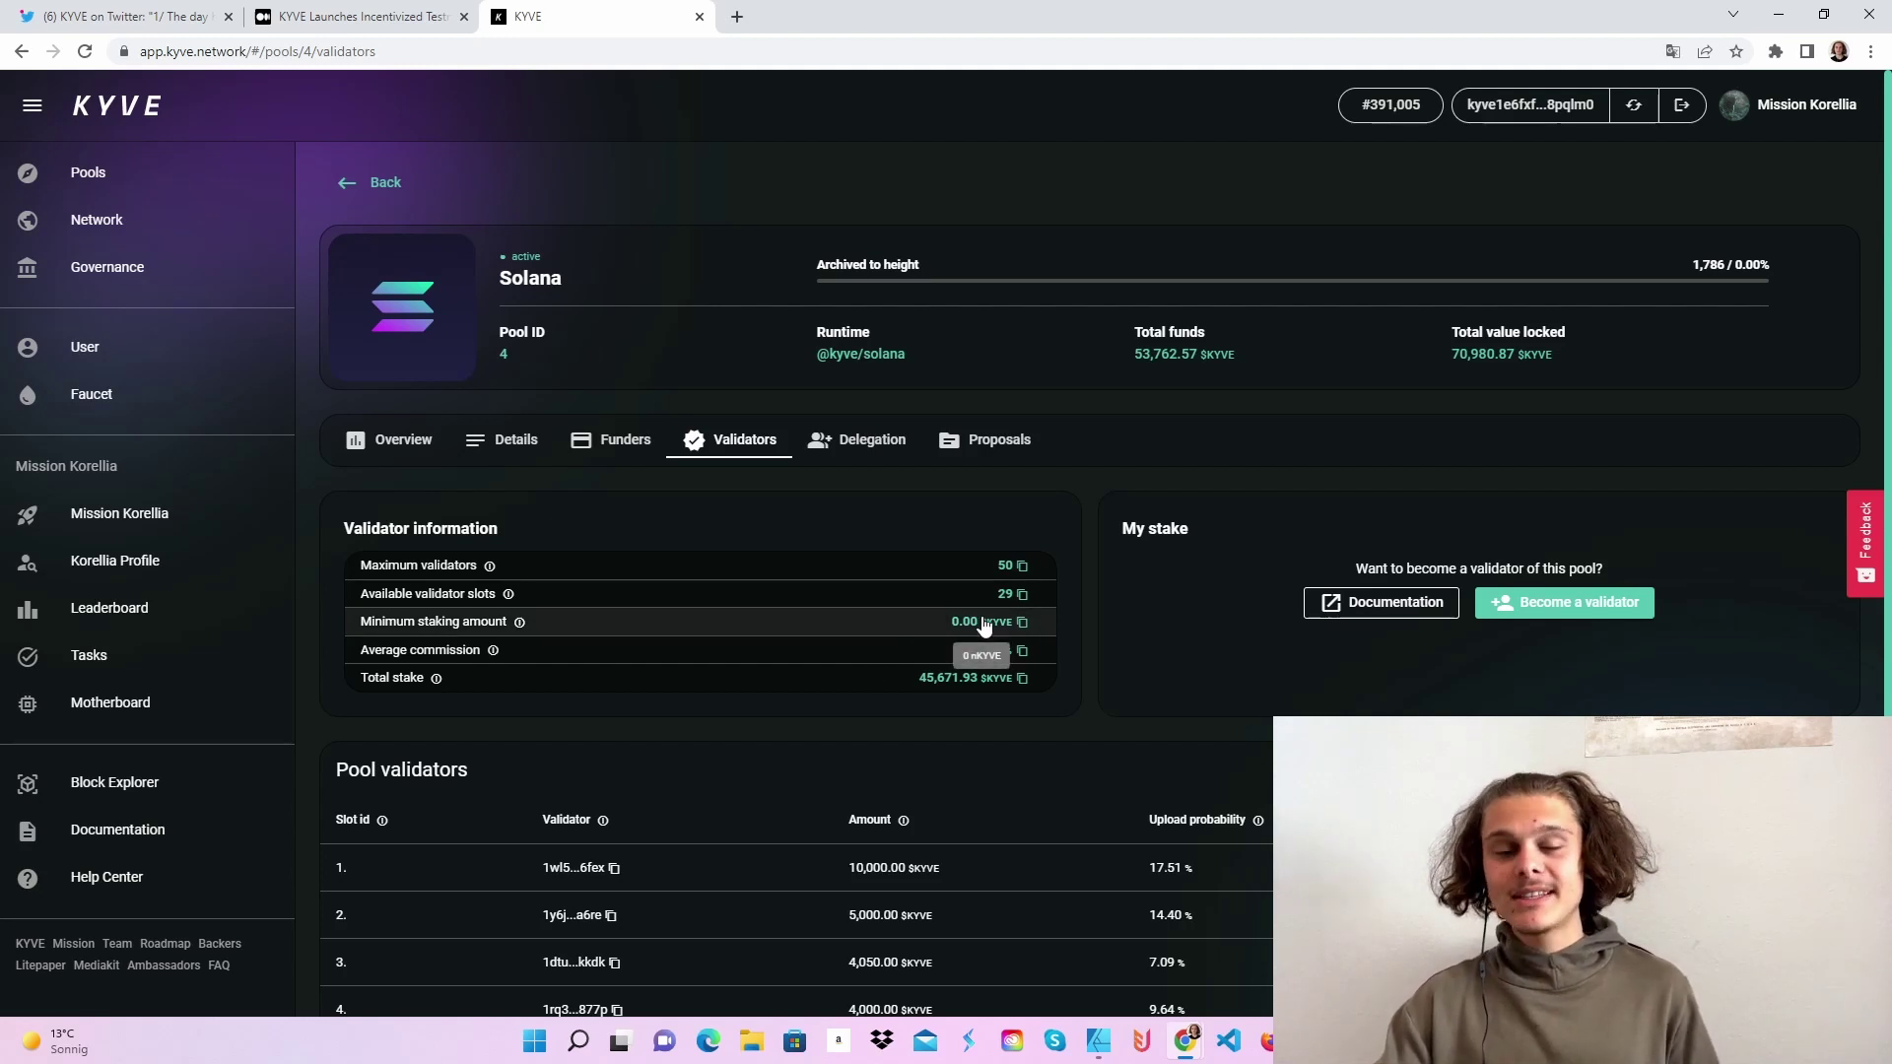
click(365, 182)
click(601, 566)
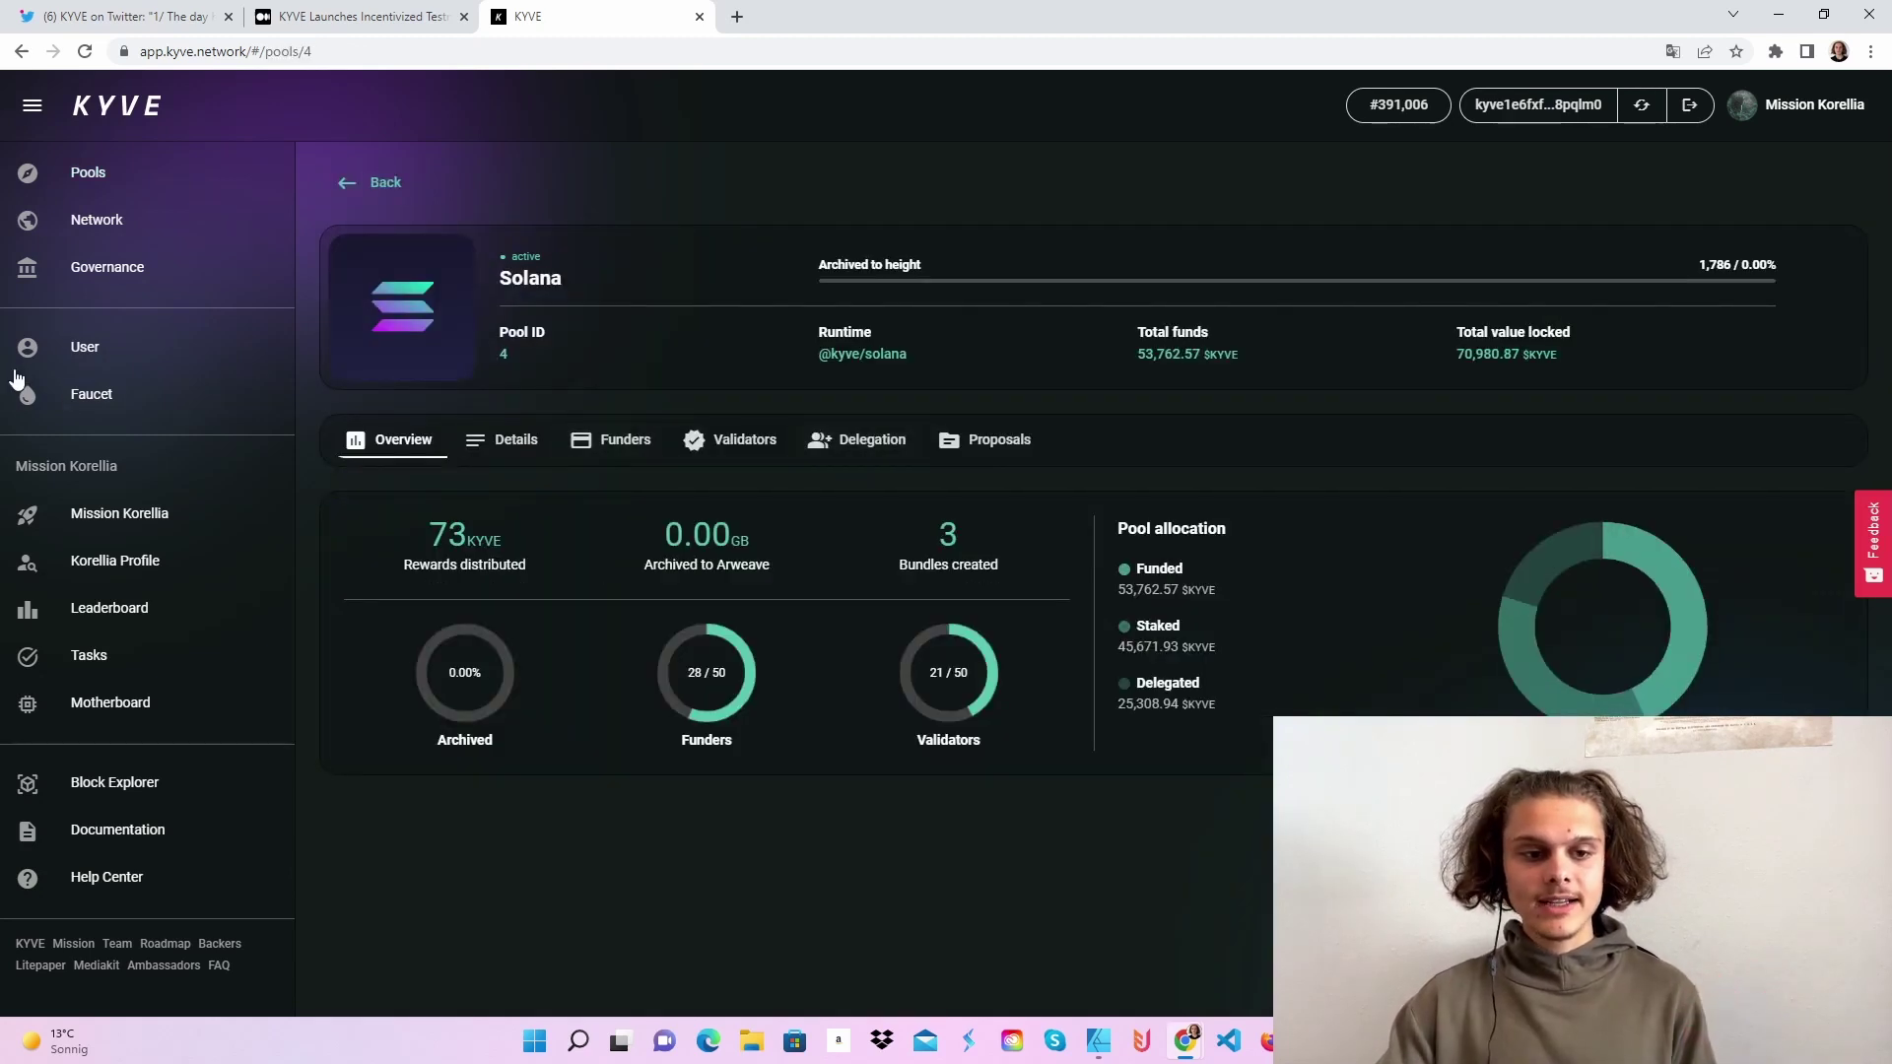
- Browse the faucet, Korellia tasks and profile, then open the 22,594-participant leaderboard
click(91, 393)
click(89, 655)
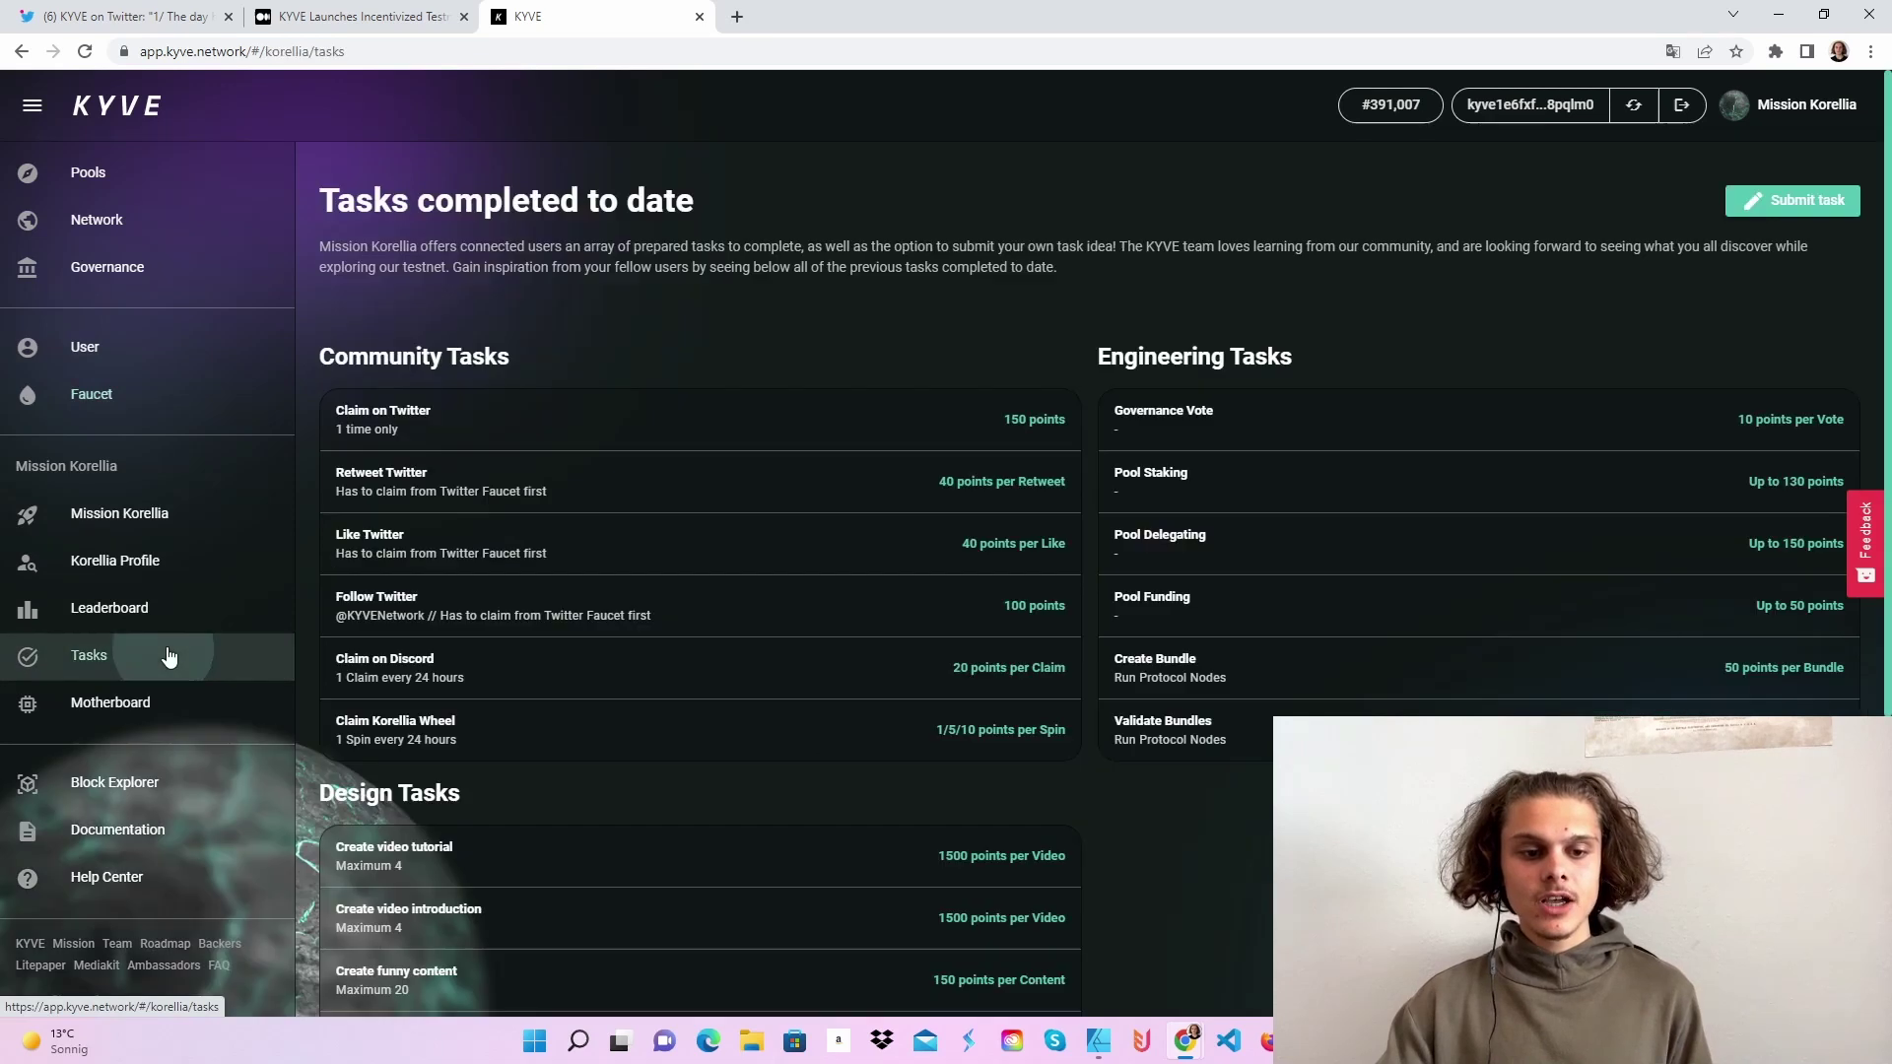
scroll(1382, 355, down, 2)
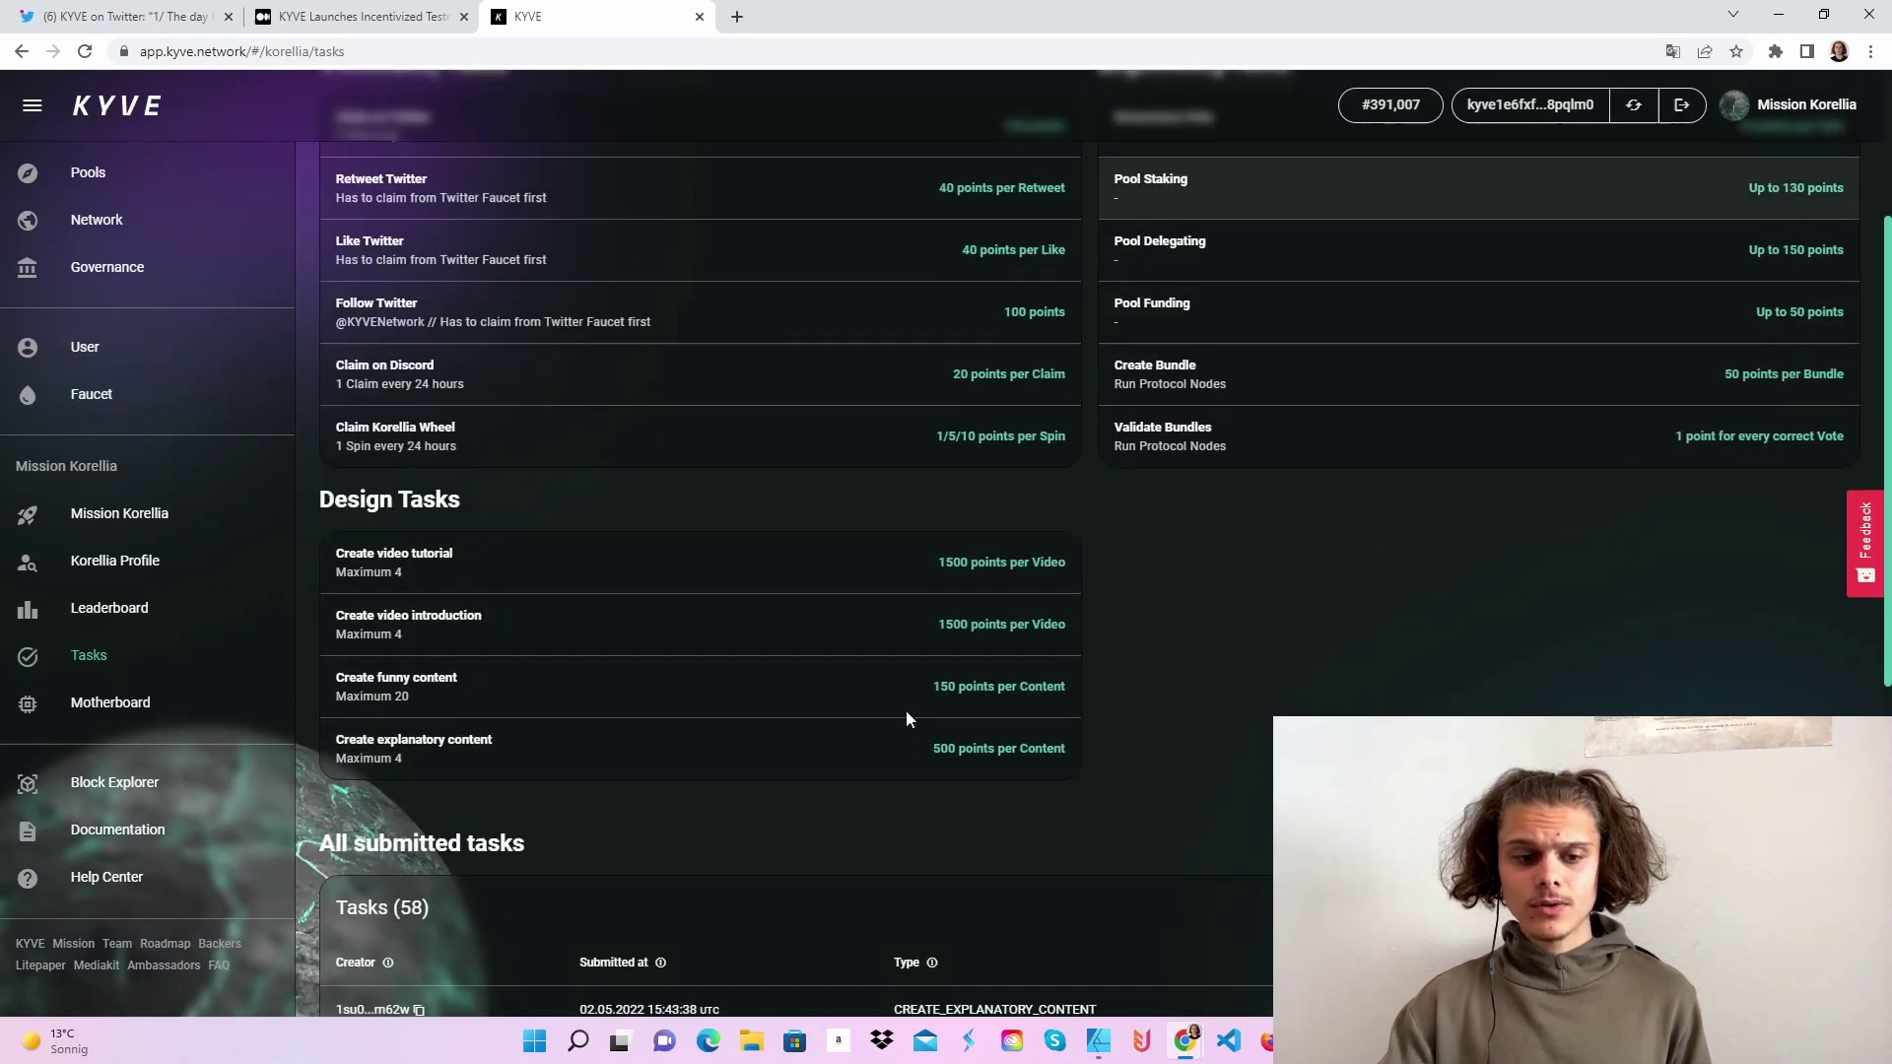
scroll(906, 712, down, 2)
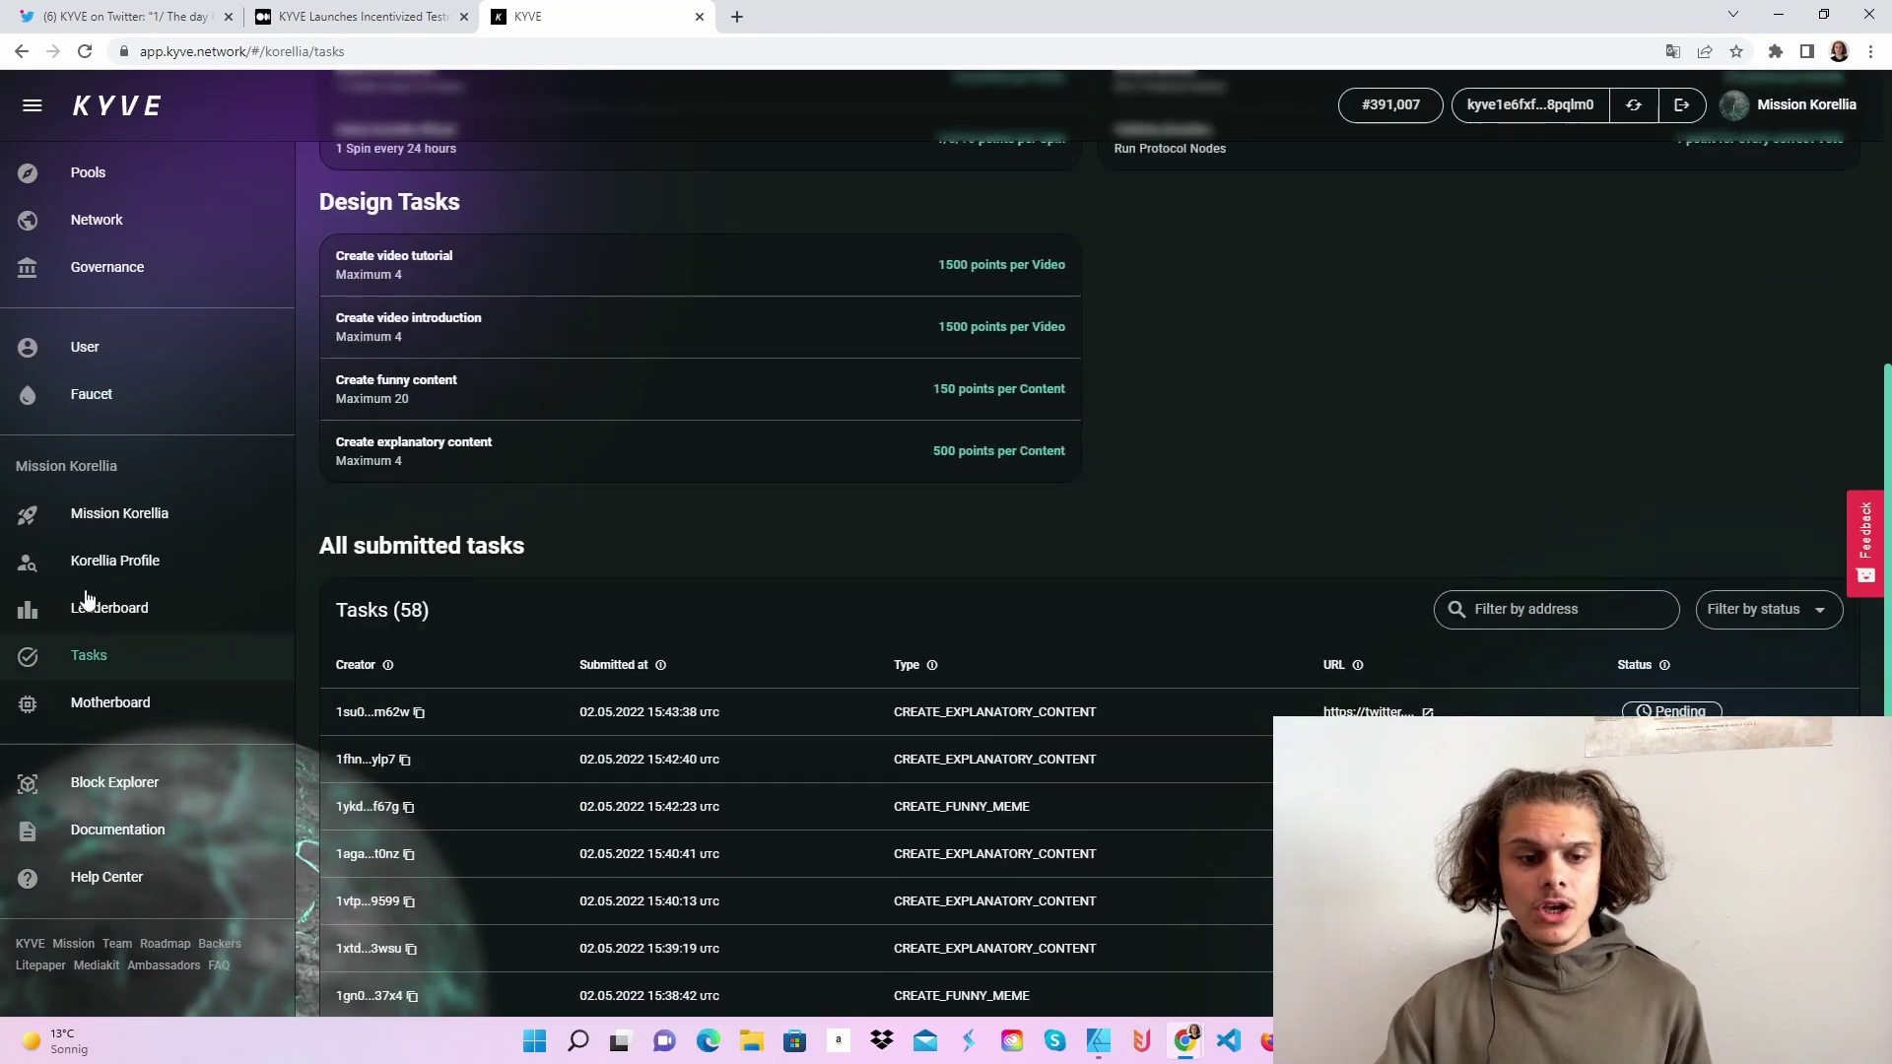
click(115, 561)
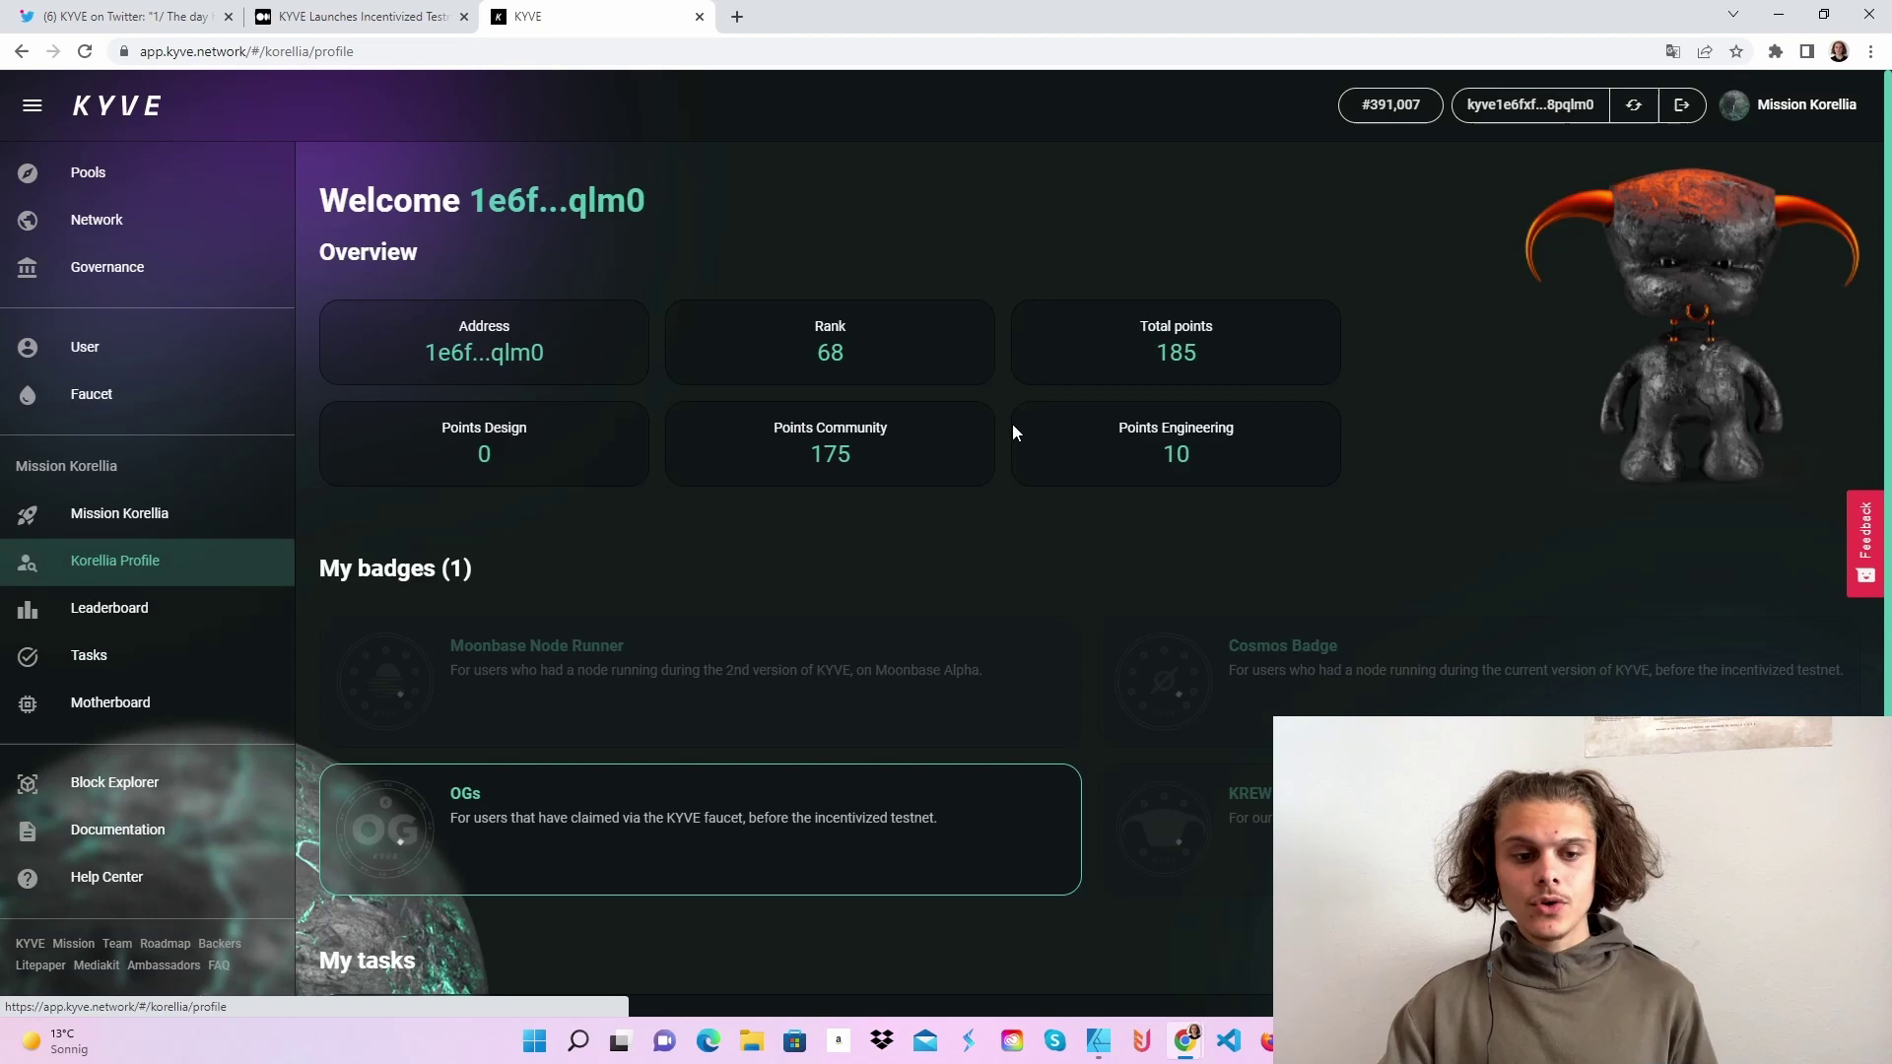
click(110, 608)
scroll(1156, 649, down, 4)
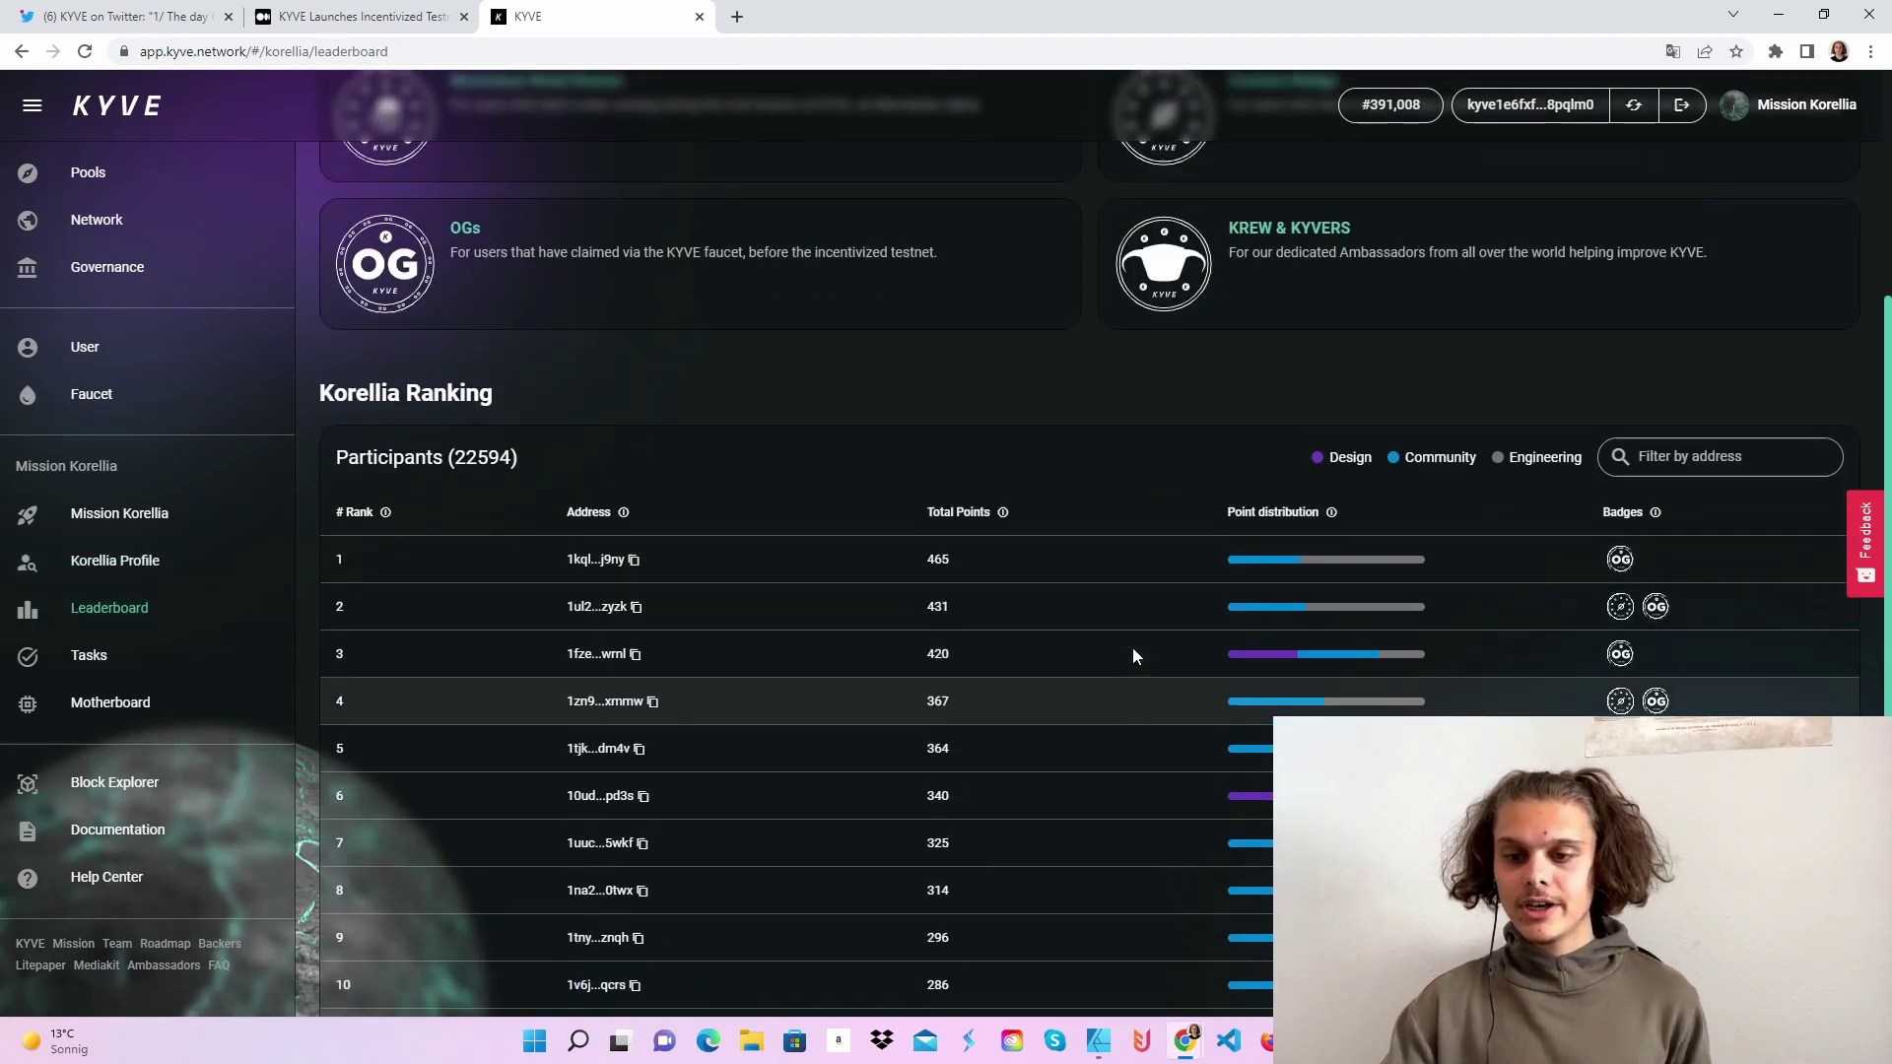
scroll(1132, 647, up, 5)
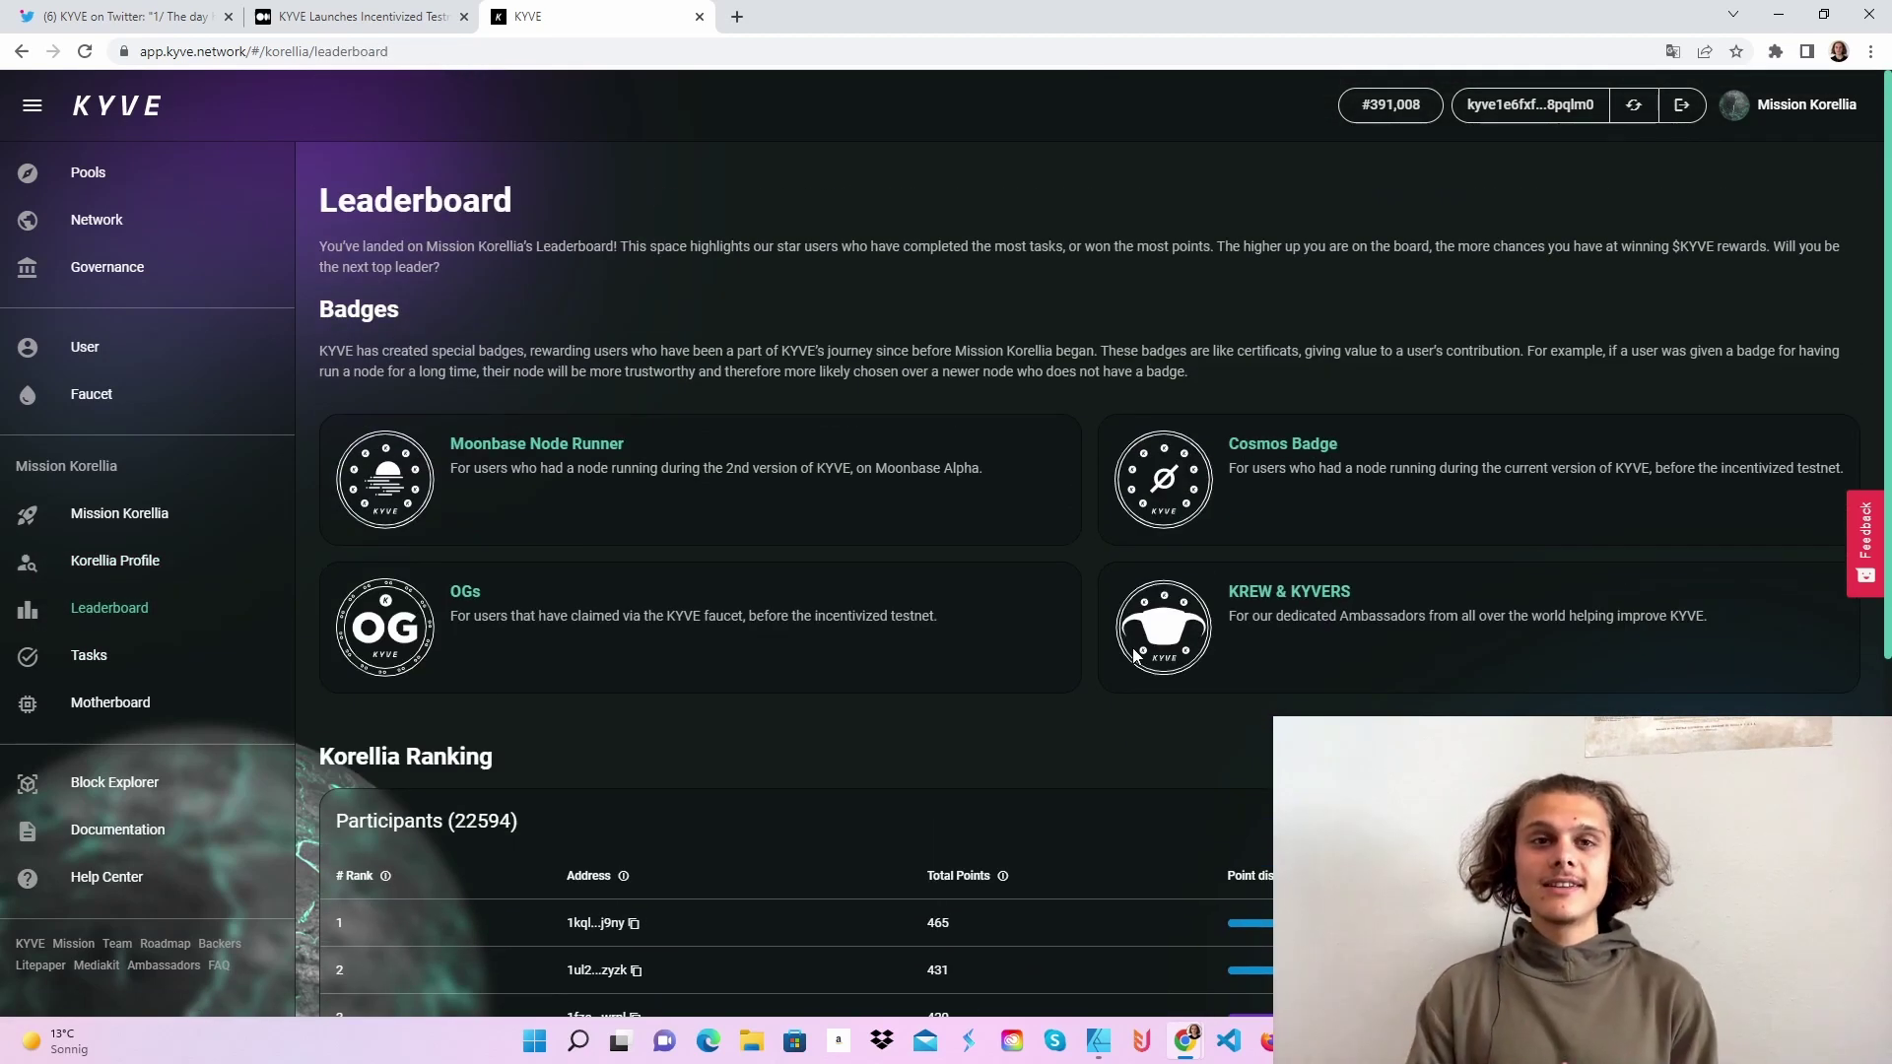